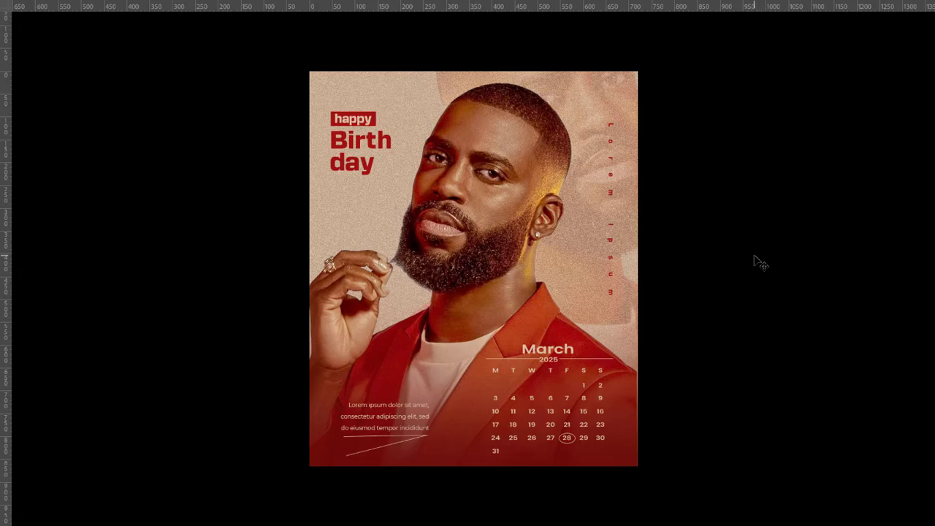
# - Create a new 720 x 865 px portrait document at 300 pixels/inch, RGB Color, 8 bit, with a white background
pyautogui.press('f')
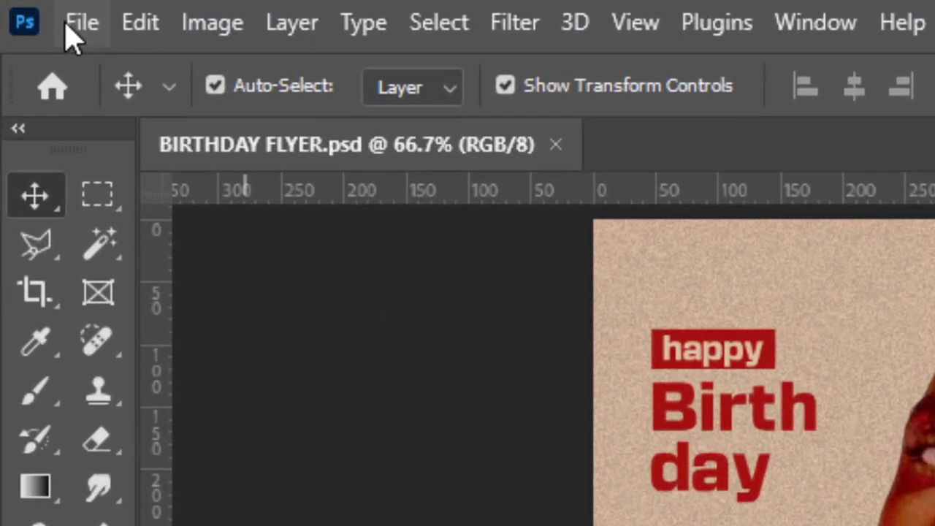
pyautogui.click(28, 10)
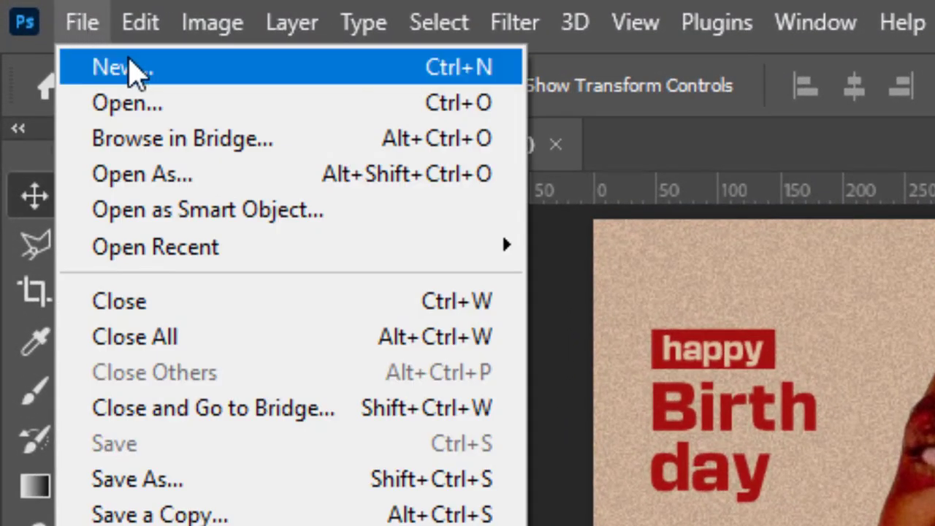
pyautogui.click(132, 69)
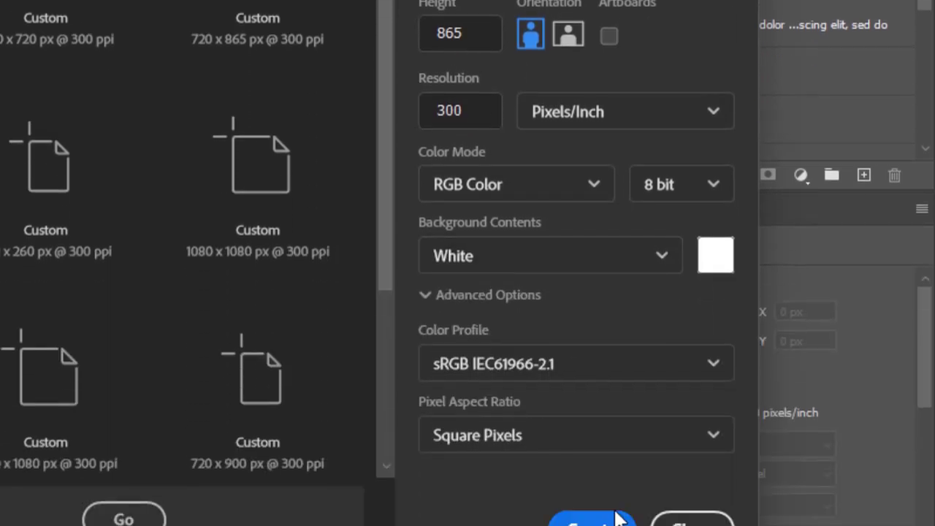
pyautogui.click(605, 431)
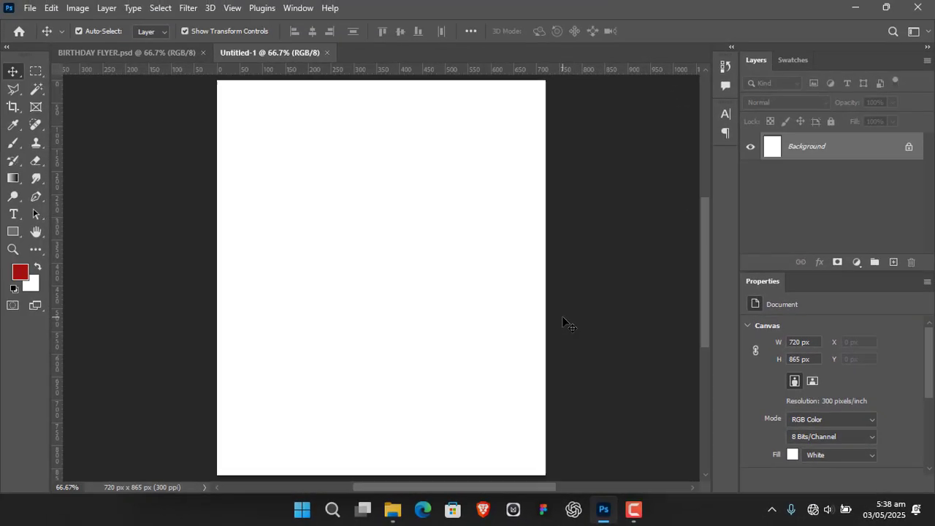
# - Place RED MAN SUIT BD.jpeg from the RED MAN POSTER folder into the new document, scaled slightly beyond the canvas edges
pyautogui.click(395, 511)
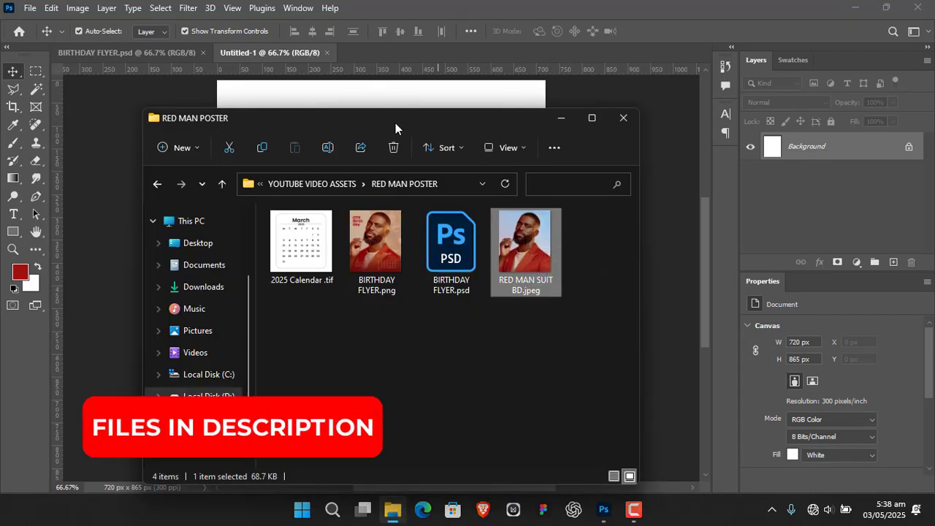
pyautogui.moveTo(396, 128); pyautogui.dragTo(602, 94)
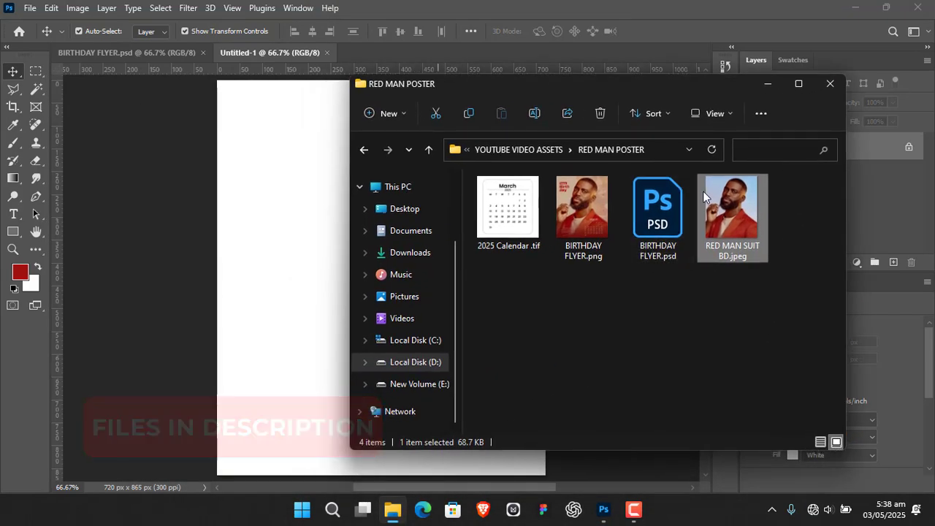
pyautogui.moveTo(734, 199); pyautogui.dragTo(257, 236)
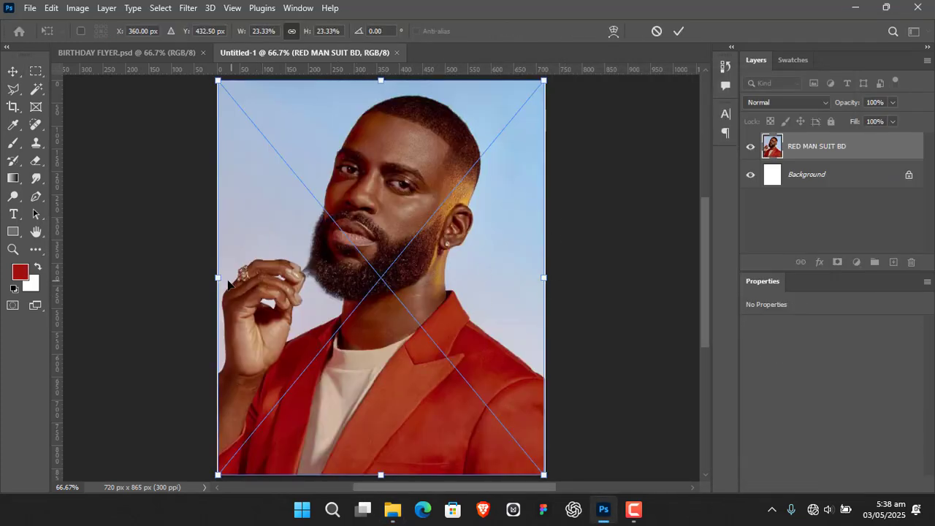
pyautogui.moveTo(220, 277); pyautogui.dragTo(212, 278)
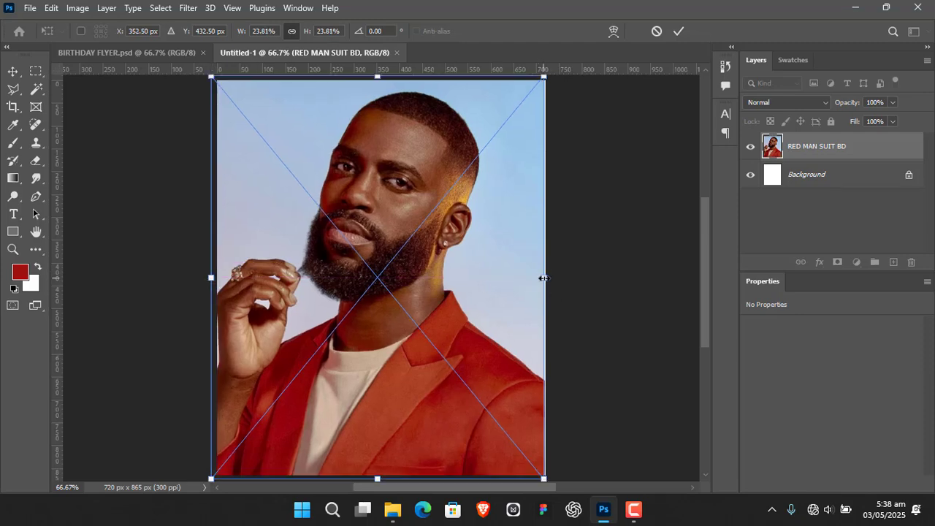
pyautogui.moveTo(543, 278); pyautogui.dragTo(546, 278)
pyautogui.click(679, 30)
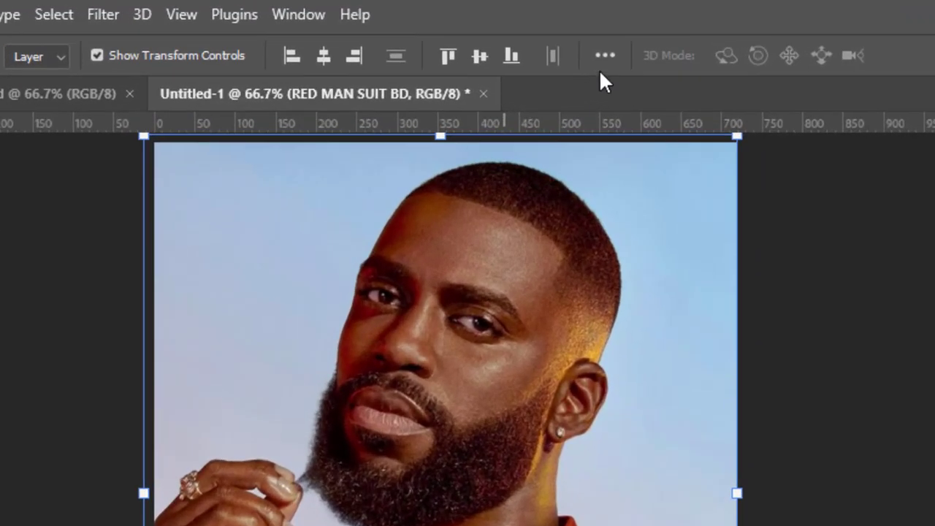
# - Center the RED MAN SUIT BD layer horizontally and vertically relative to the canvas, and deselect it
pyautogui.click(471, 31)
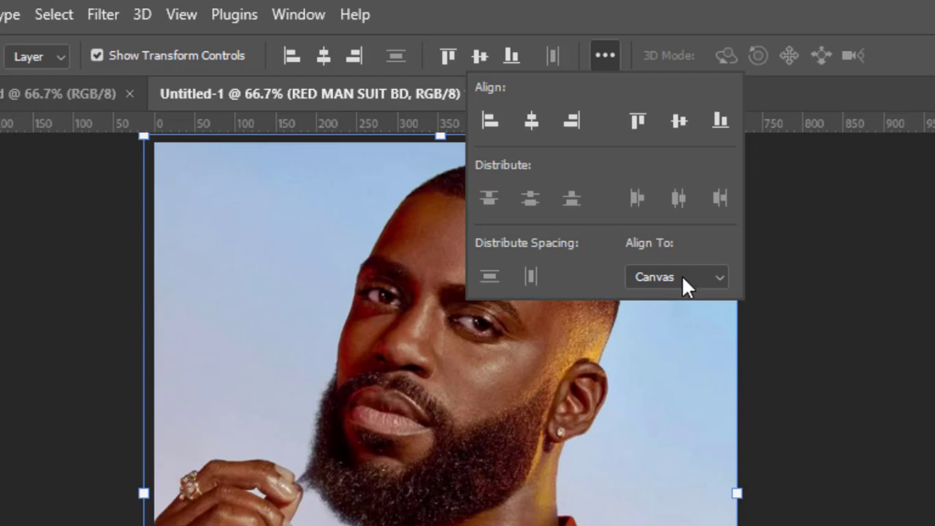
pyautogui.click(328, 59)
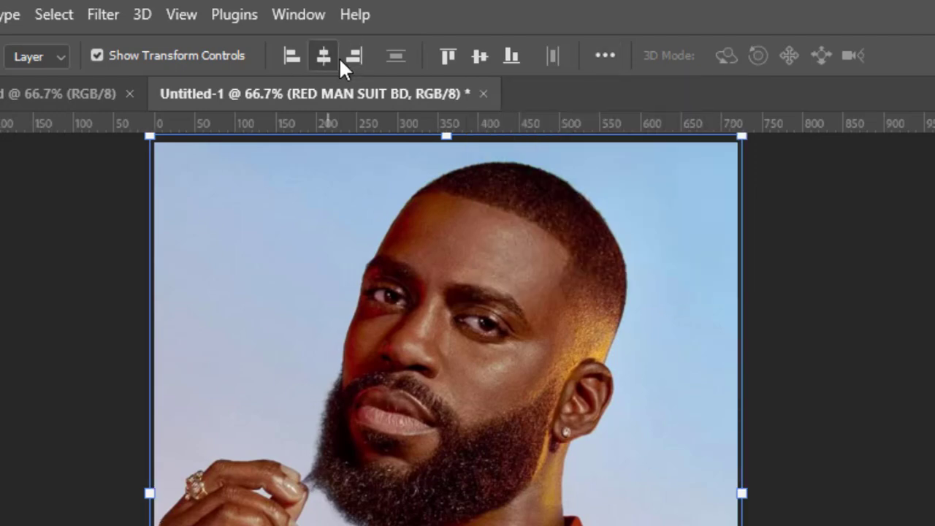
pyautogui.click(479, 57)
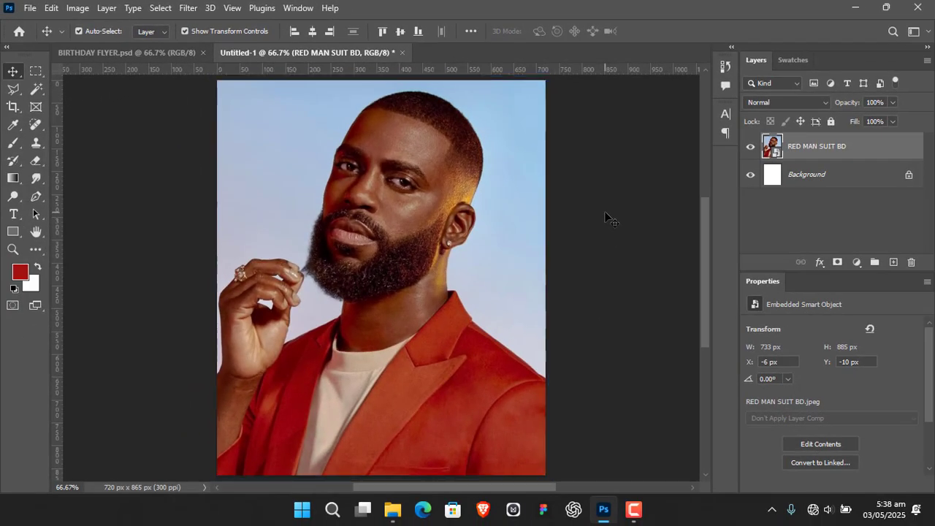
pyautogui.click(607, 216)
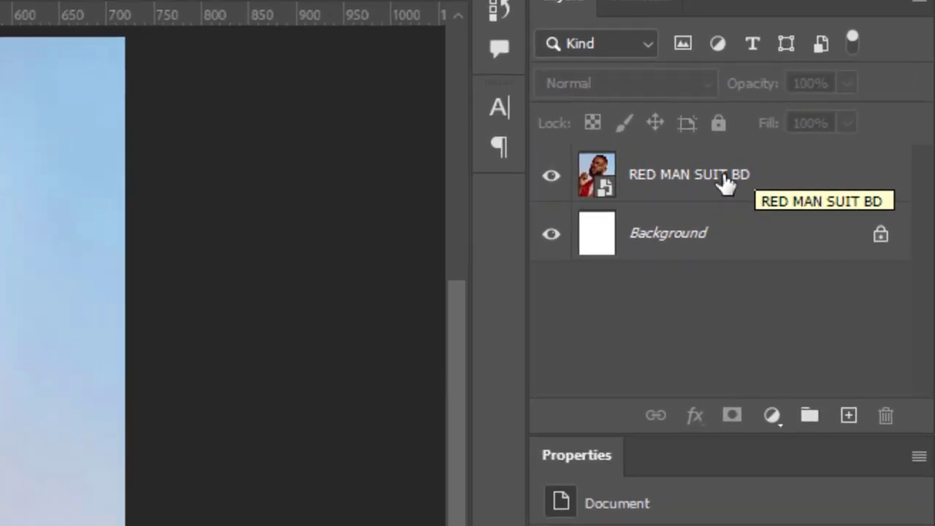
# - Rasterize the RED MAN SUIT BD layer
pyautogui.click(726, 183)
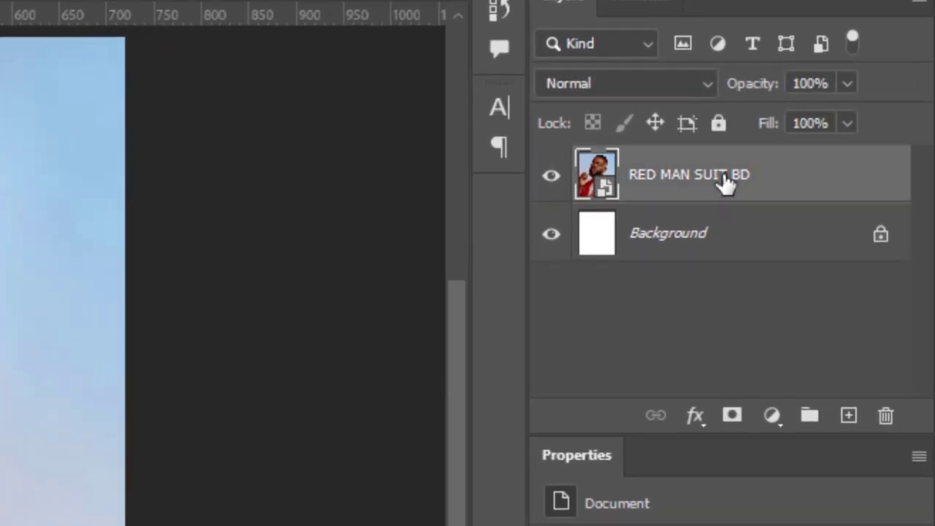
pyautogui.rightClick(772, 184)
pyautogui.click(567, 448)
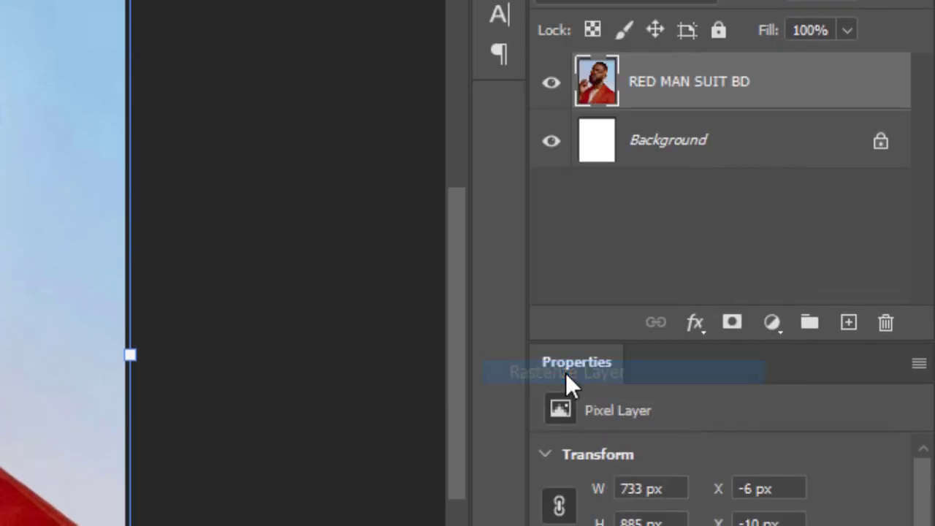
# - Remove the photo's background with the quick action and convert the masked RED MAN SUIT BD layer to a smart object
pyautogui.moveTo(923, 347); pyautogui.dragTo(904, 487)
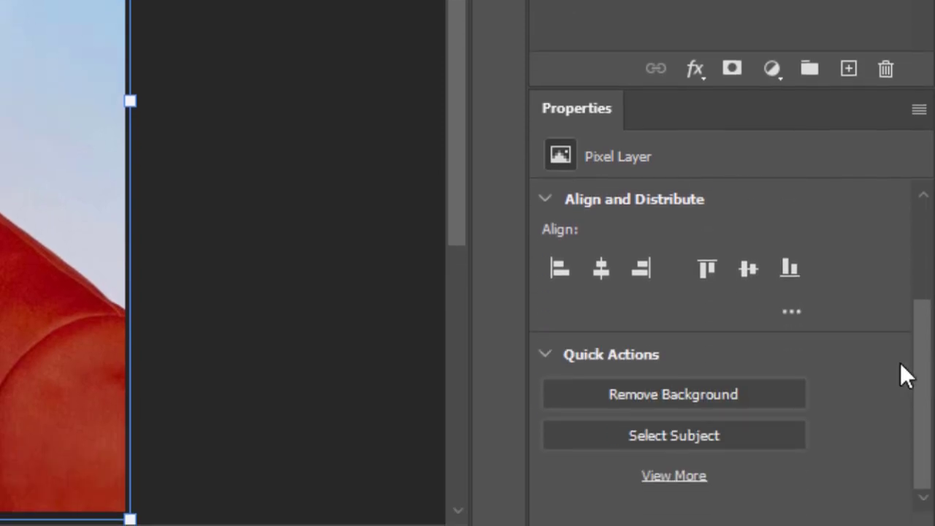
pyautogui.click(686, 388)
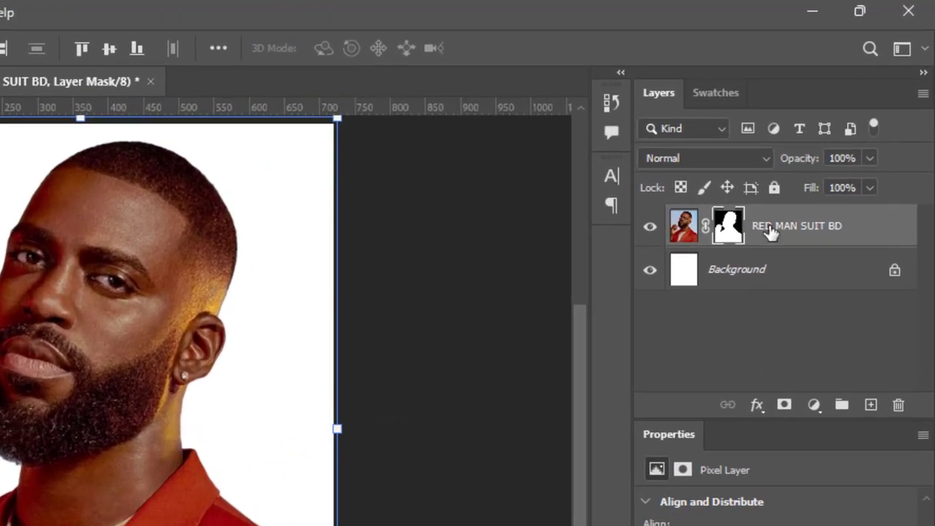
pyautogui.rightClick(768, 228)
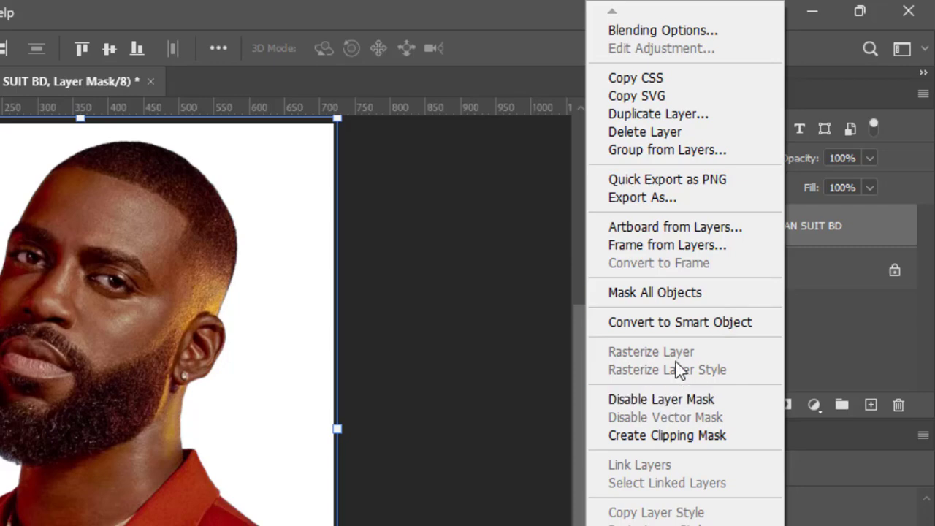
pyautogui.click(689, 322)
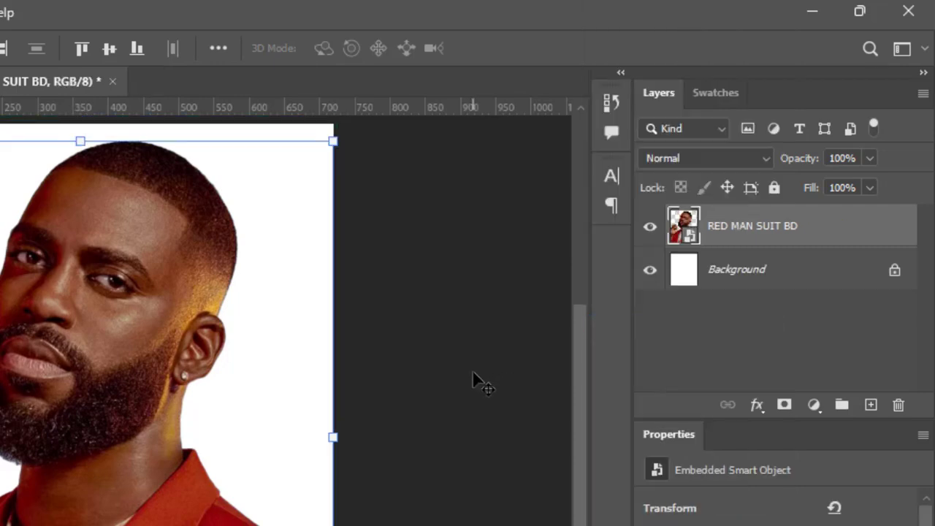
# - Add a beige solid color fill layer (#dcbea4) and place it beneath the RED MAN SUIT BD layer
pyautogui.click(813, 406)
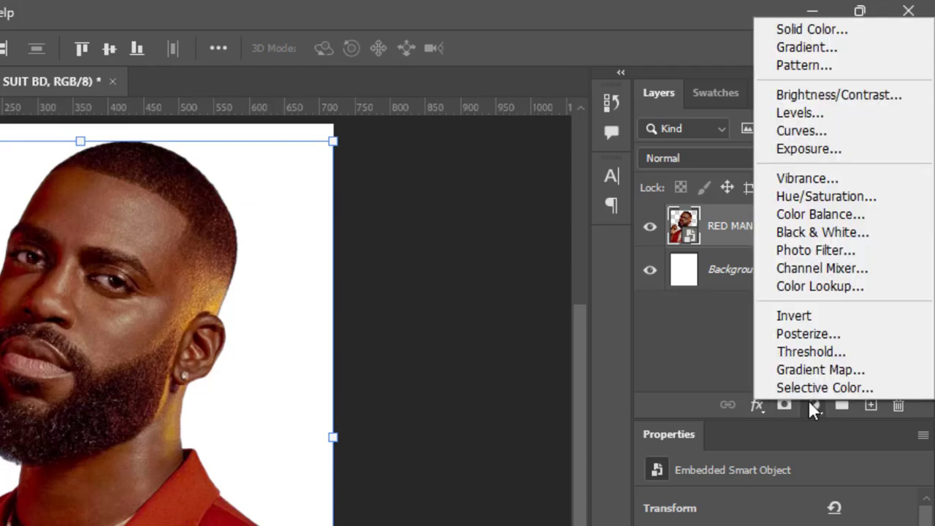
pyautogui.click(807, 29)
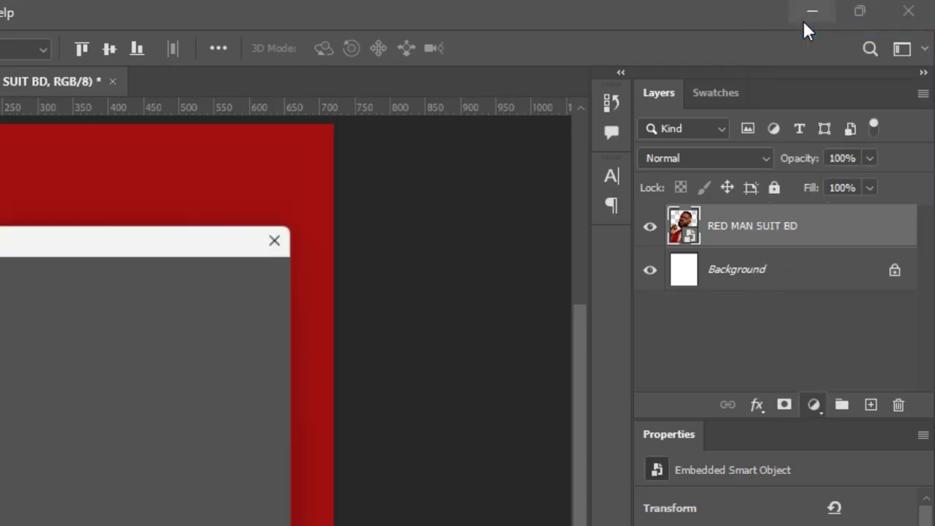
pyautogui.click(729, 93)
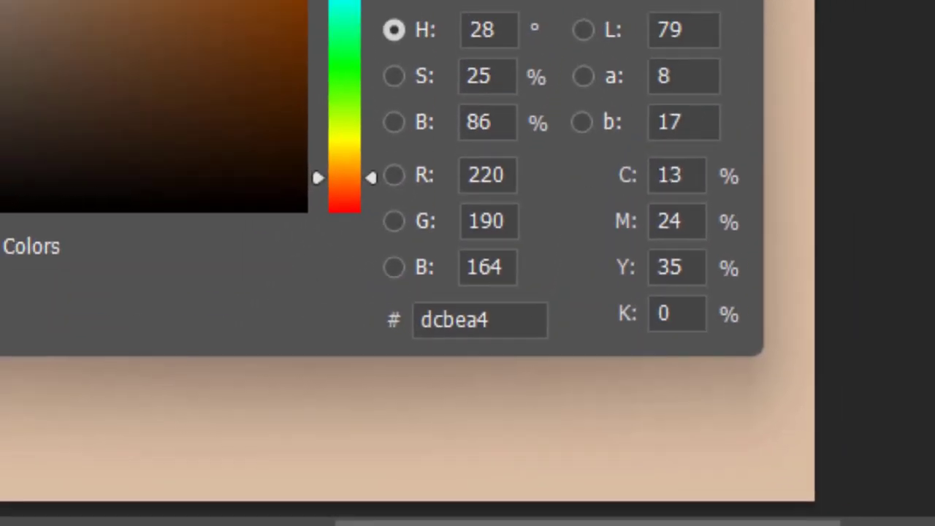
pyautogui.click(580, 98)
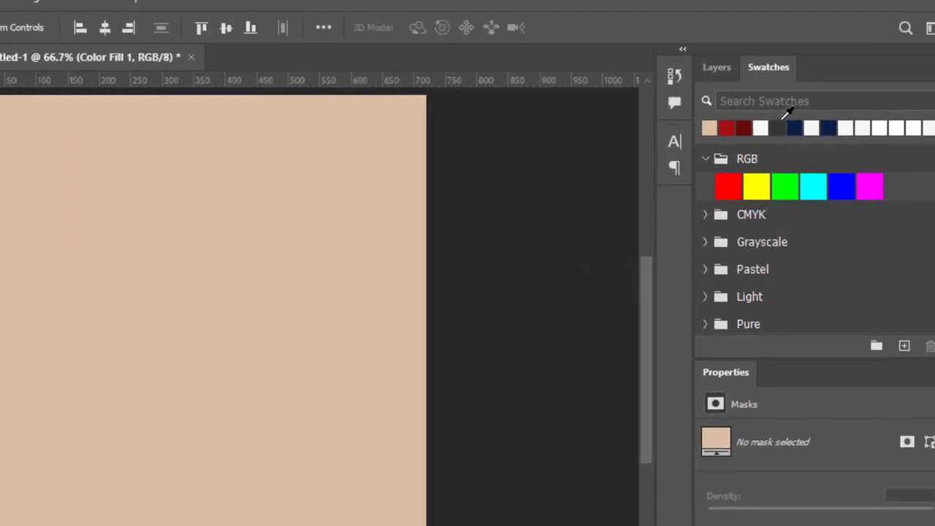
pyautogui.click(719, 68)
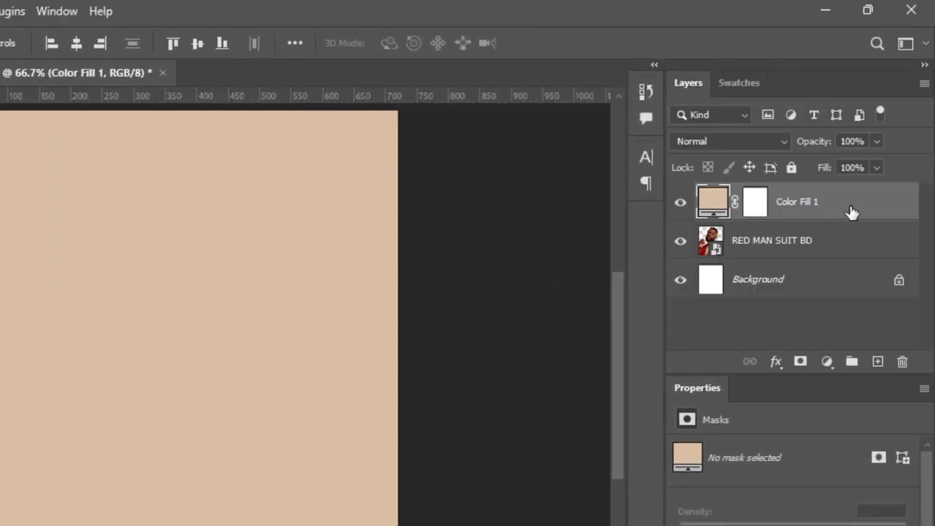
pyautogui.moveTo(852, 211); pyautogui.dragTo(840, 260)
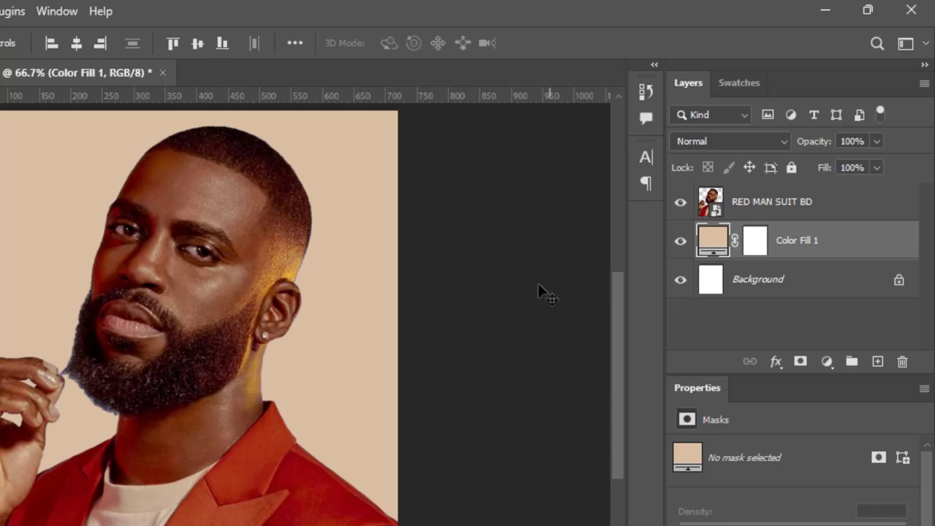
# - Convert Color Fill 1 to a smart object and apply Film Grain with Grain 4, Highlight Area 0 and Intensity 10
pyautogui.rightClick(835, 244)
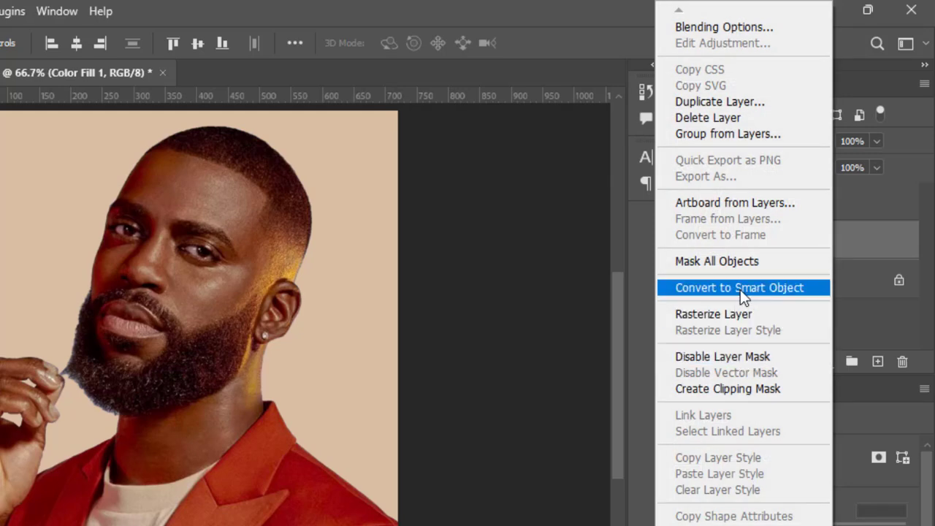
pyautogui.click(740, 289)
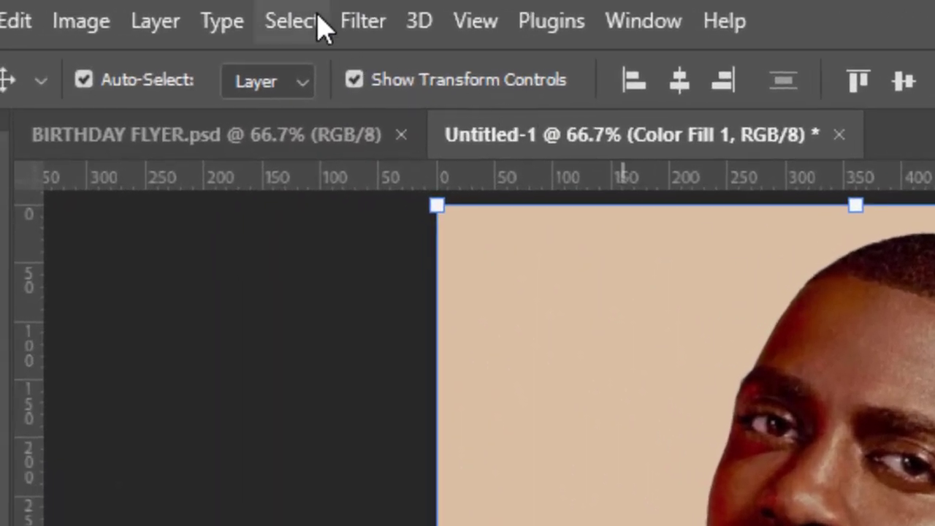
pyautogui.click(362, 21)
pyautogui.click(429, 223)
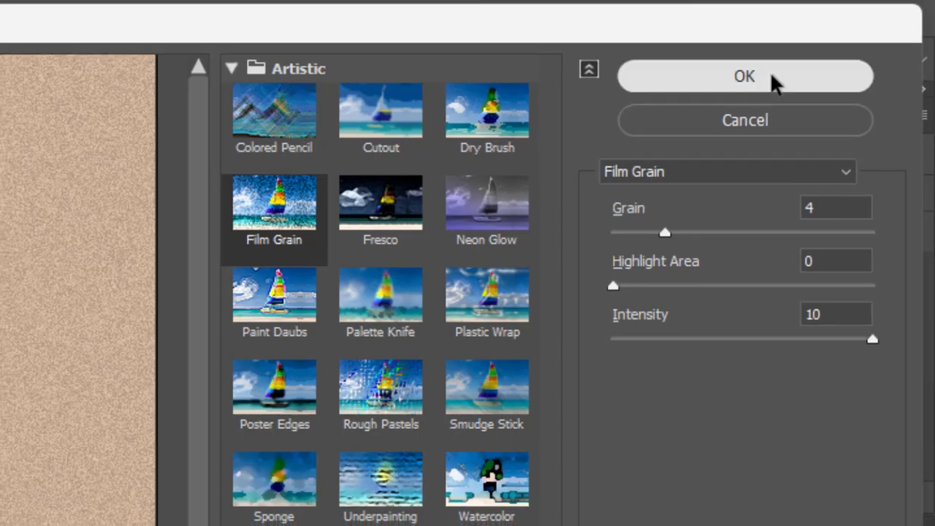
pyautogui.click(767, 78)
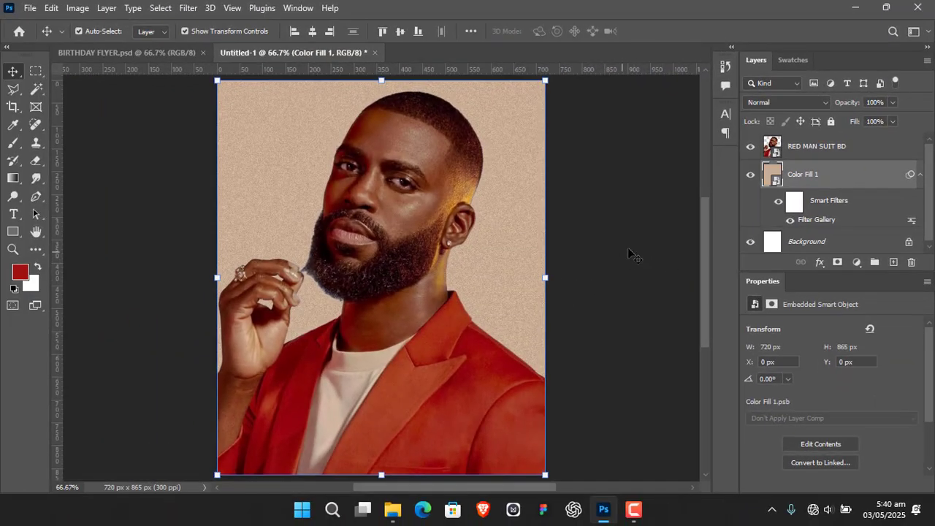
# - Place a horizontally flipped duplicate of the RED MAN SUIT BD layer directly beneath the original
pyautogui.click(817, 154)
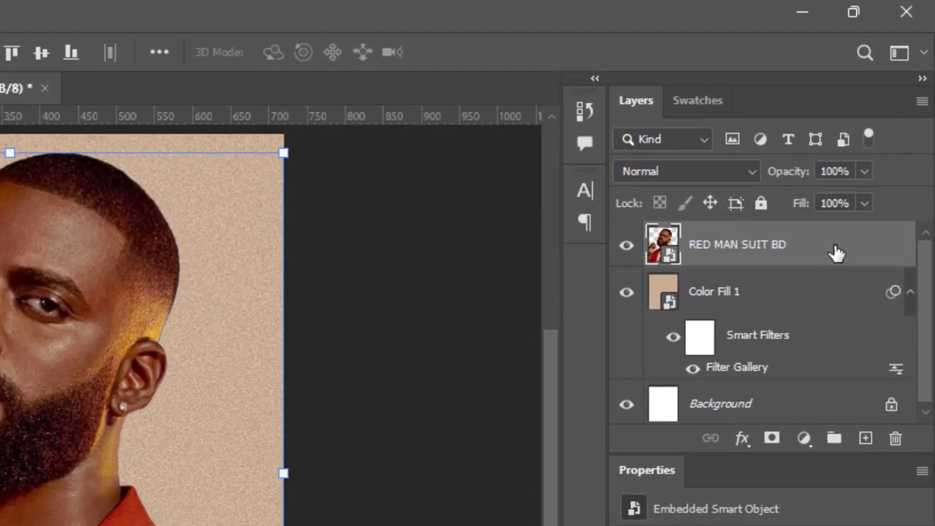
pyautogui.moveTo(837, 252); pyautogui.dragTo(865, 438)
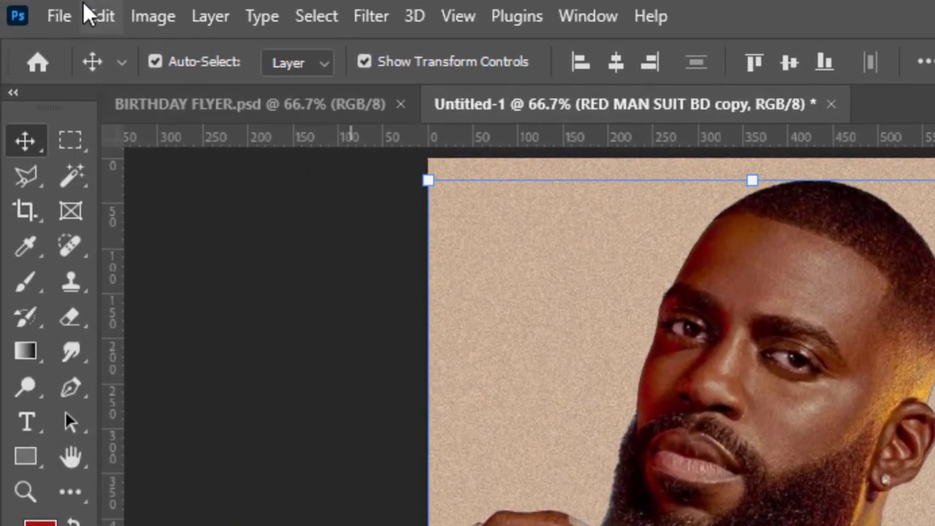
pyautogui.click(103, 16)
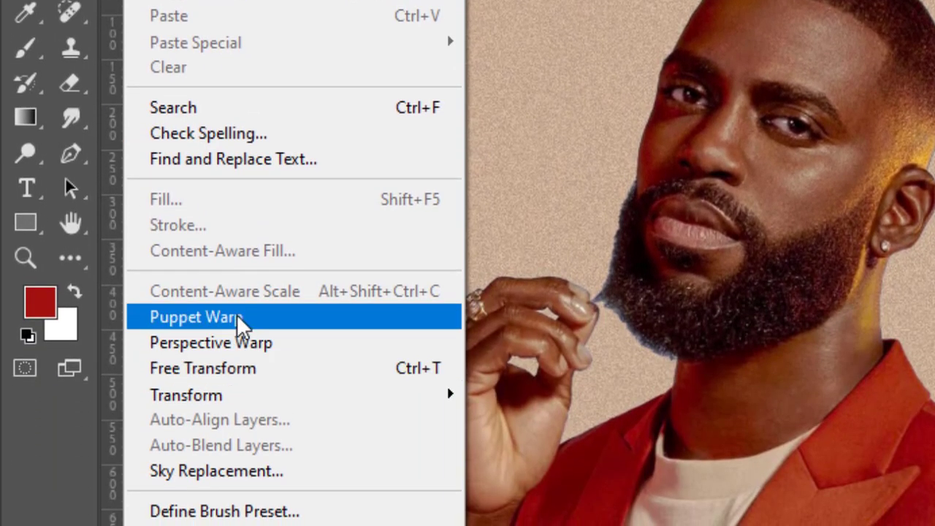
pyautogui.moveTo(282, 398)
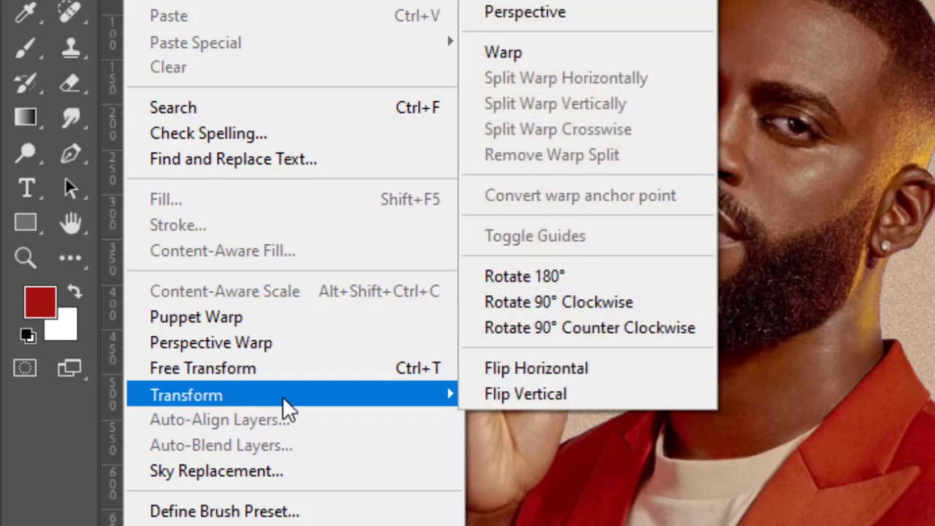
pyautogui.click(605, 368)
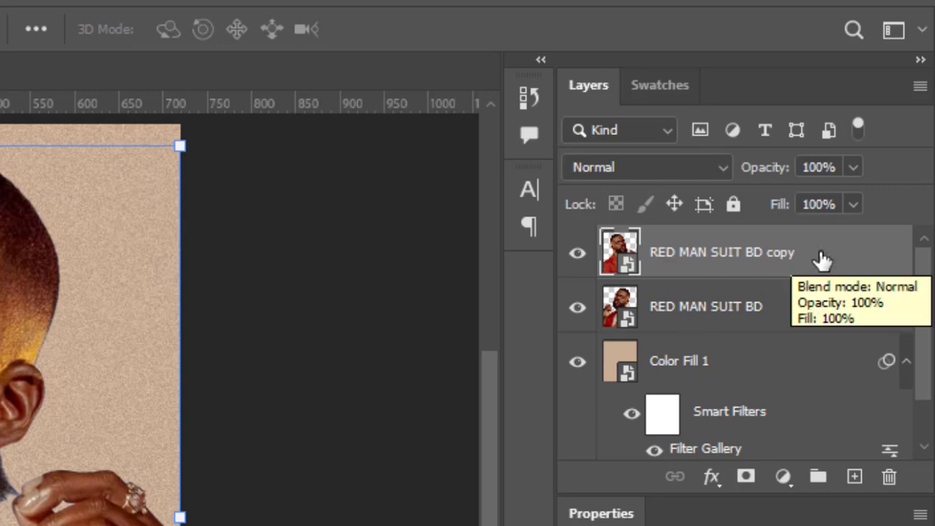
pyautogui.moveTo(820, 260); pyautogui.dragTo(812, 326)
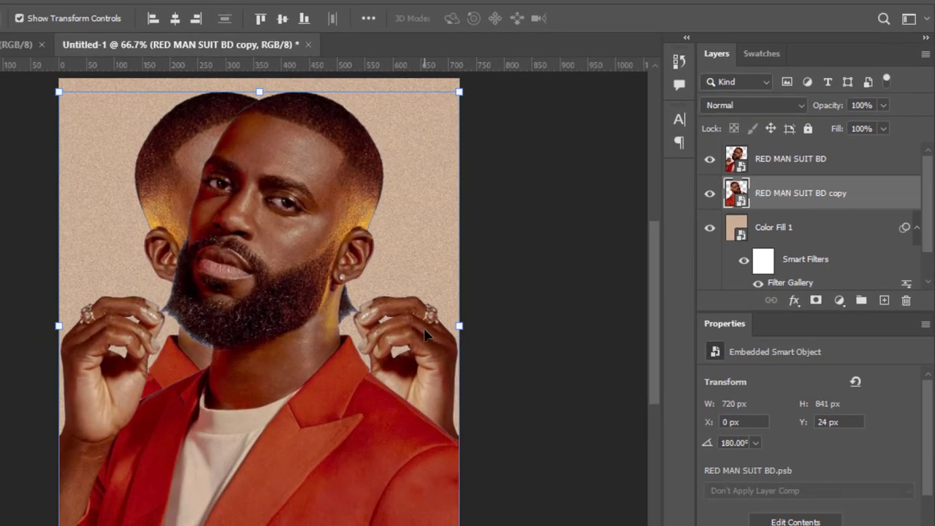
# - Move the RED MAN SUIT BD copy up behind the man's right-hand side and enlarge it proportionally to about 122%
pyautogui.moveTo(427, 357); pyautogui.dragTo(549, 263)
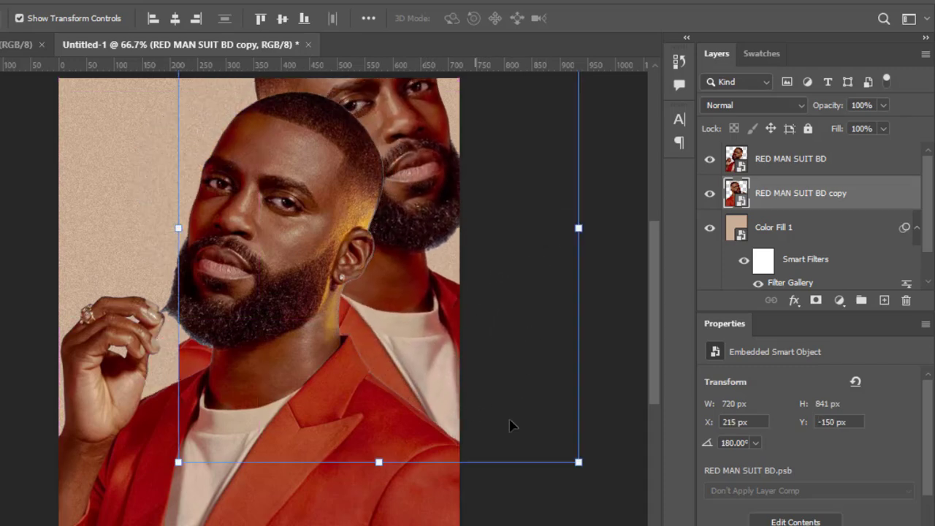
pyautogui.scroll(-2, 512, 426)
pyautogui.hscroll(2, 511, 426)
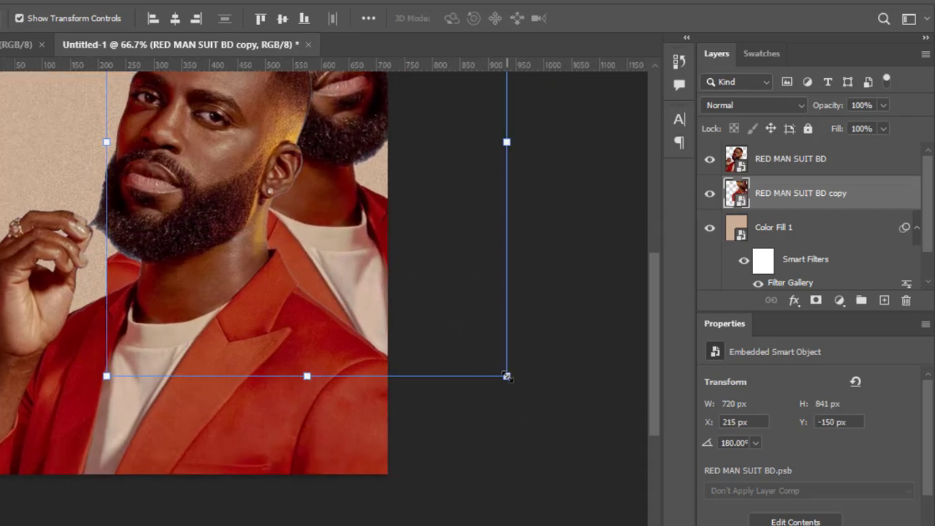
pyautogui.moveTo(507, 377); pyautogui.dragTo(594, 480)
pyautogui.scroll(2, 469, 277)
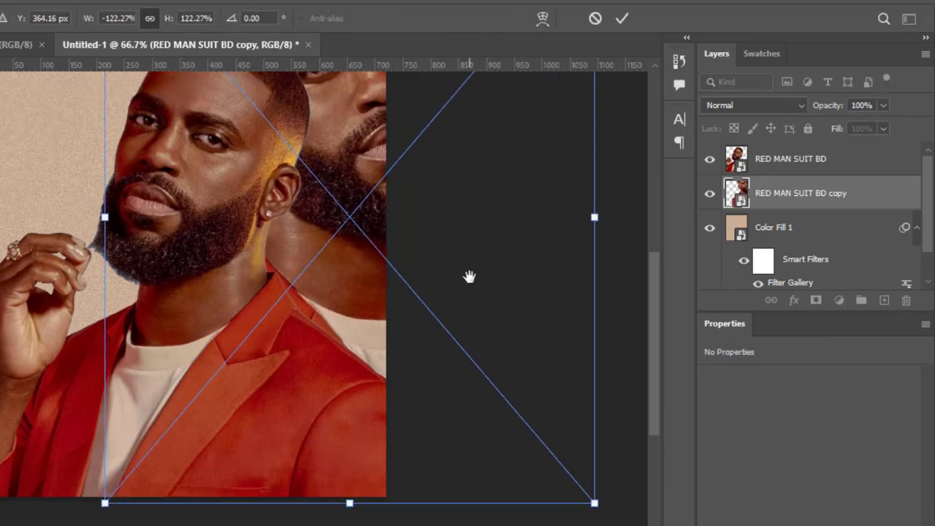
pyautogui.scroll(2, 470, 276)
pyautogui.moveTo(344, 269); pyautogui.dragTo(314, 277)
pyautogui.click(622, 18)
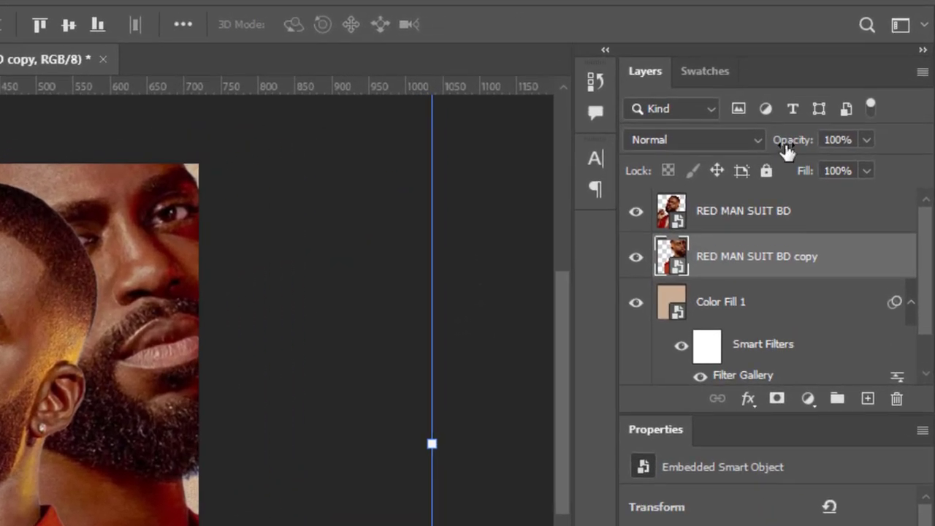
# - Set the RED MAN SUIT BD copy layer to 58% opacity with the Soft Light blend mode
pyautogui.moveTo(793, 148); pyautogui.dragTo(768, 151)
pyautogui.click(837, 141)
pyautogui.write('5')
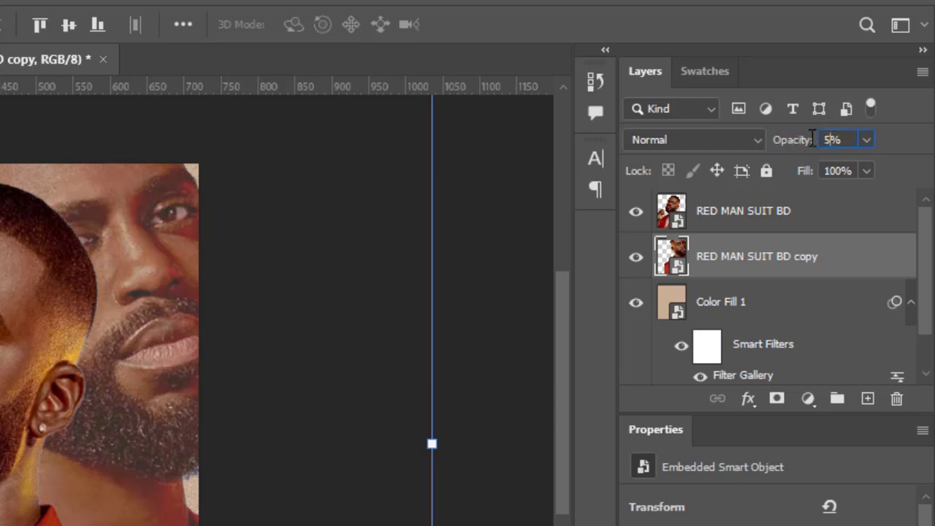
pyautogui.write('8')
pyautogui.press('Return')
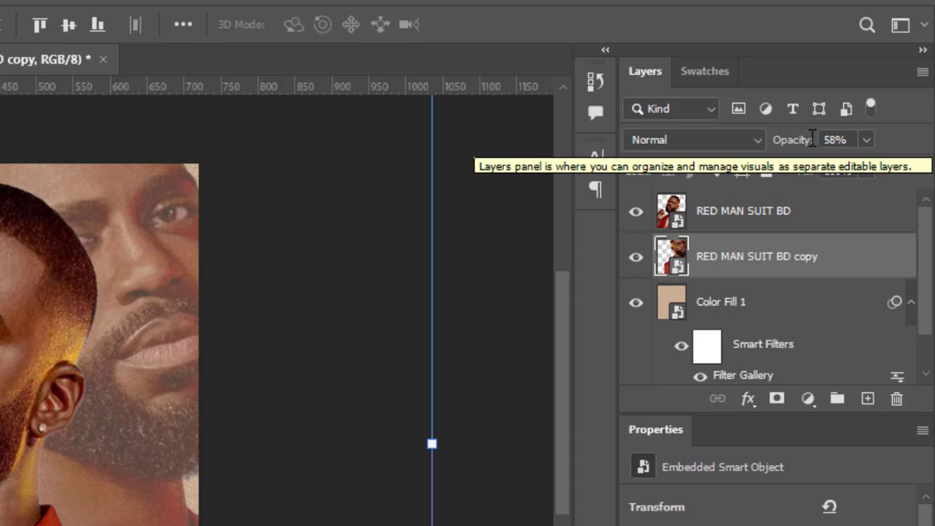
pyautogui.click(753, 140)
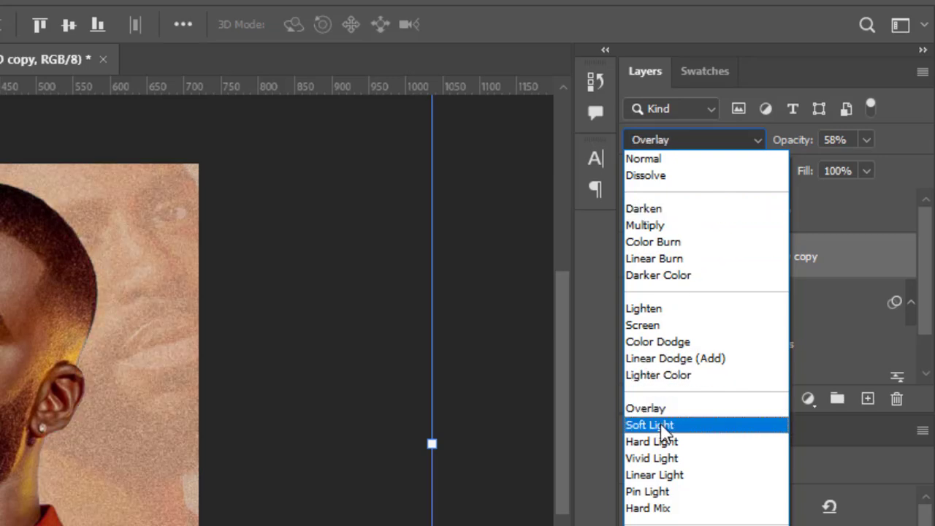
pyautogui.click(661, 425)
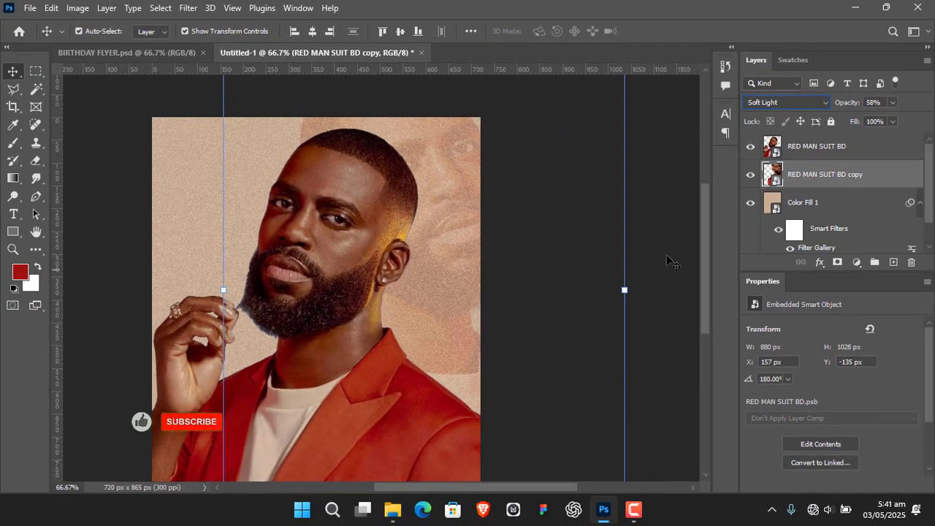
pyautogui.click(659, 290)
pyautogui.moveTo(591, 382); pyautogui.dragTo(592, 316)
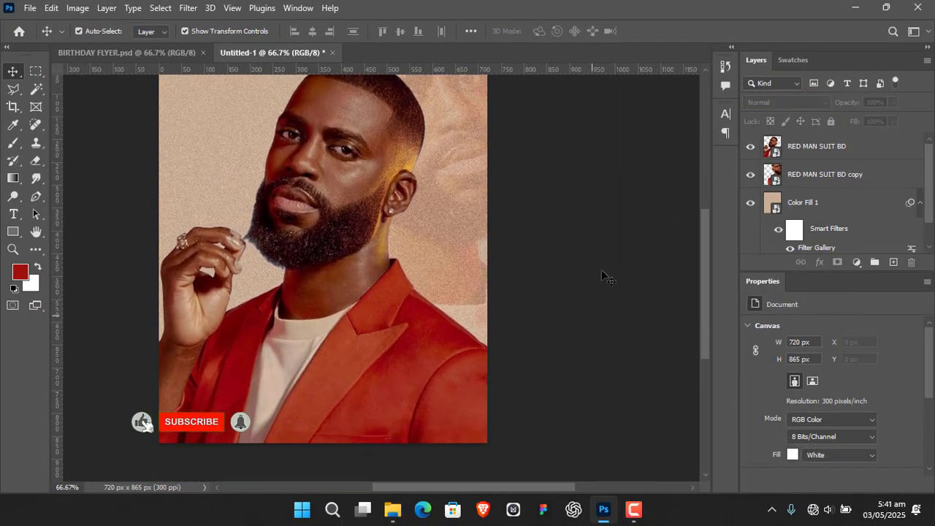
# - Duplicate Color Fill 1, place the copy above the RED MAN SUIT BD layer and clip it to that layer
pyautogui.moveTo(380, 207); pyautogui.dragTo(421, 234)
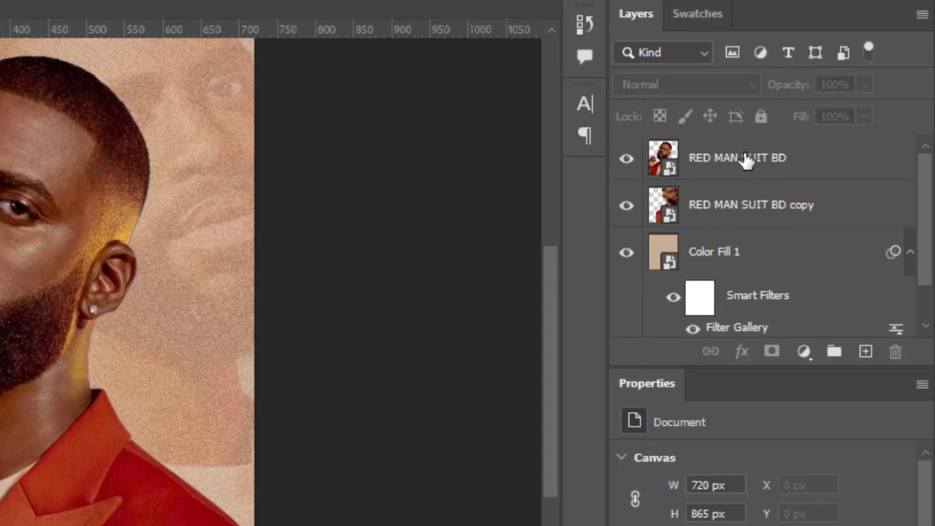
pyautogui.click(745, 161)
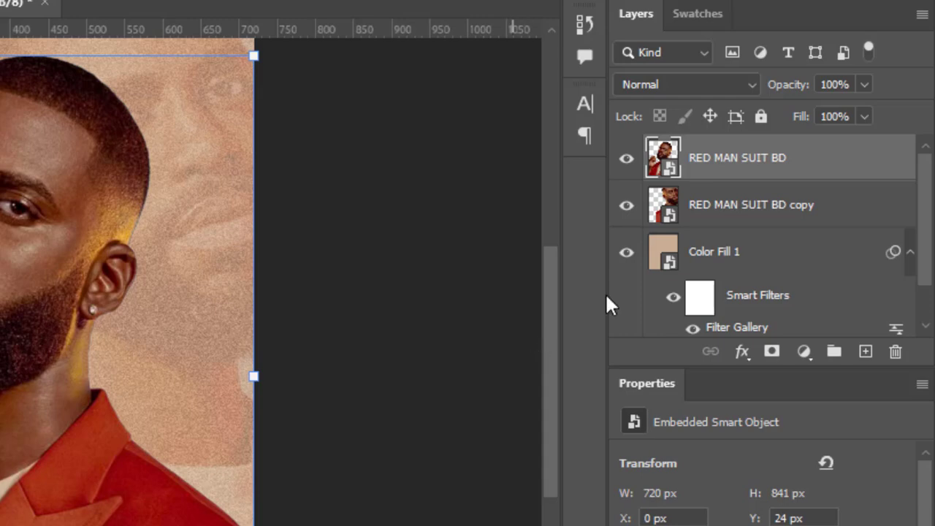
pyautogui.click(777, 261)
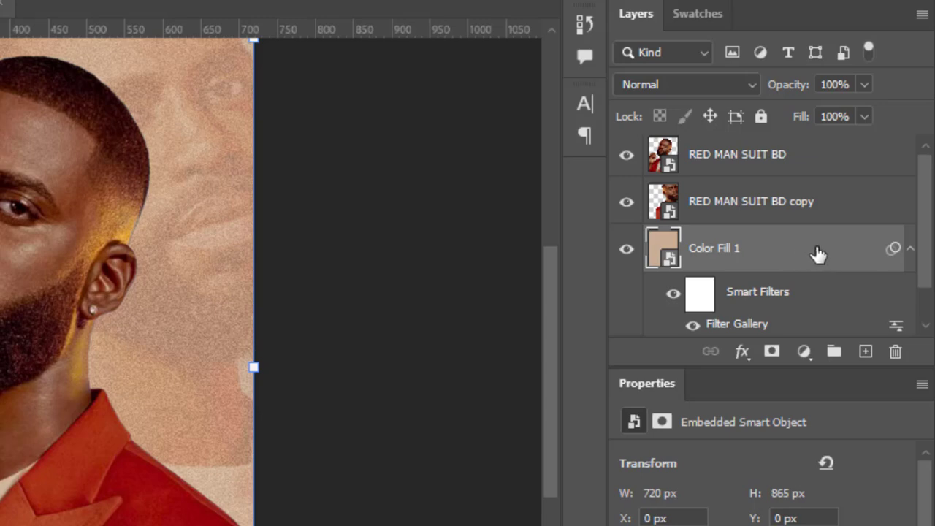
pyautogui.moveTo(819, 259); pyautogui.dragTo(866, 351)
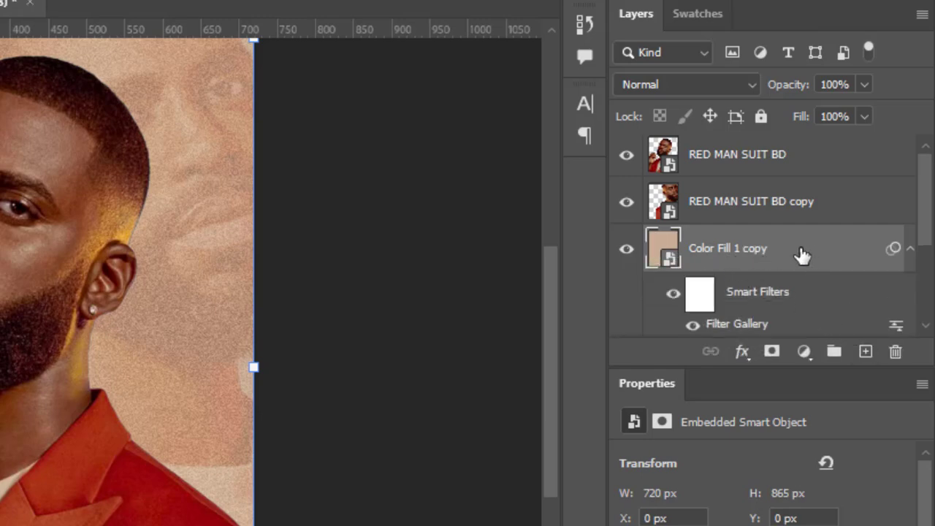
pyautogui.moveTo(803, 254); pyautogui.dragTo(777, 140)
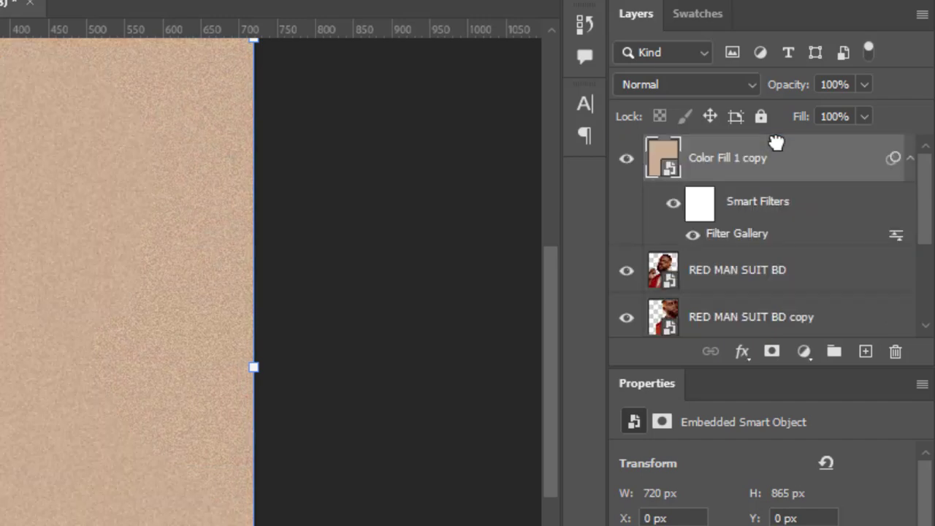
pyautogui.rightClick(806, 163)
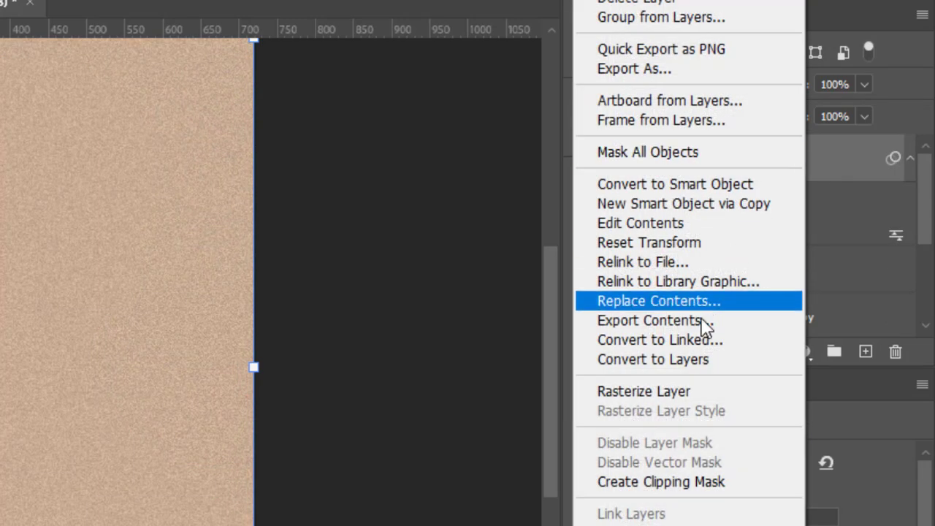
pyautogui.click(675, 484)
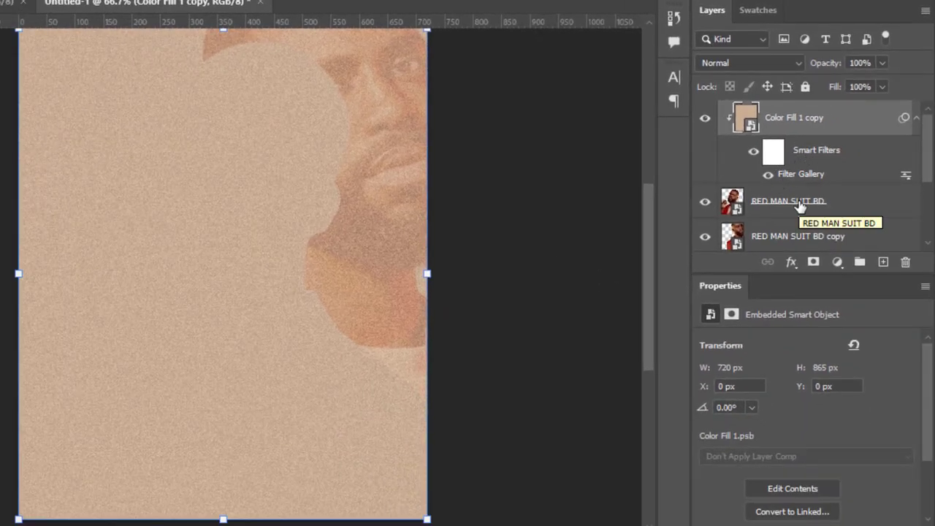
# - Set the clipped Color Fill 1 copy to Soft Light and apply the Average blur filter to it
pyautogui.click(795, 63)
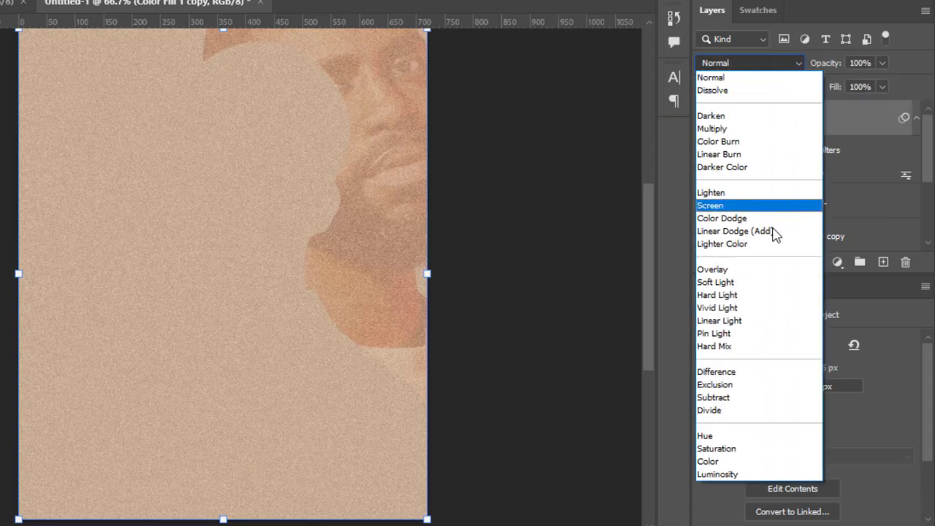
pyautogui.click(718, 282)
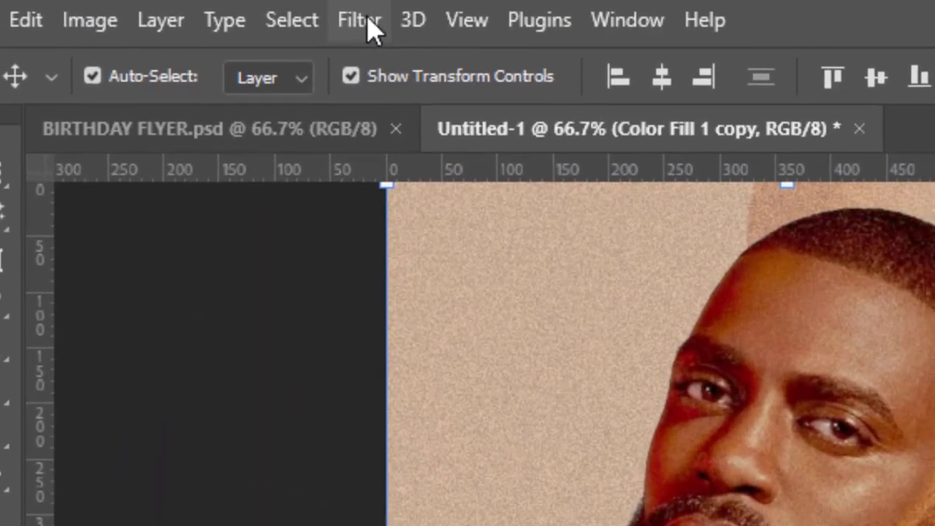
pyautogui.click(368, 20)
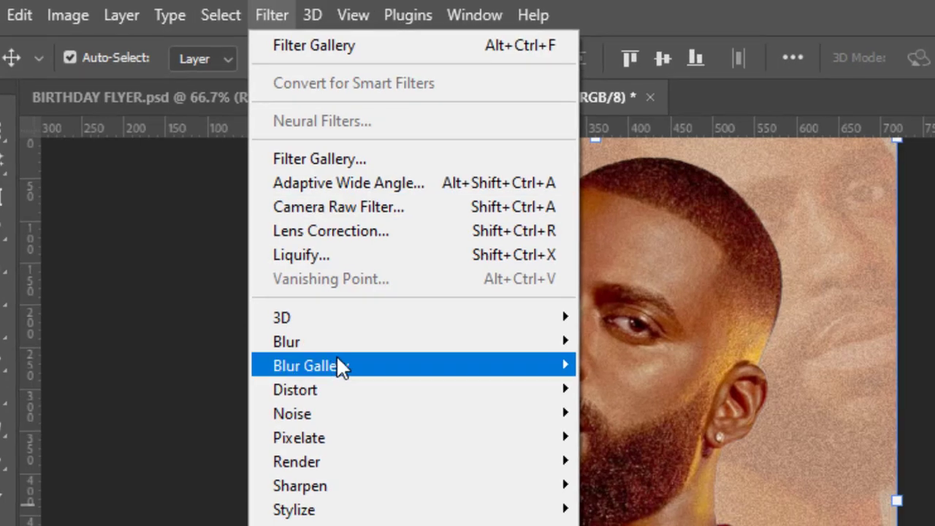
pyautogui.moveTo(474, 460)
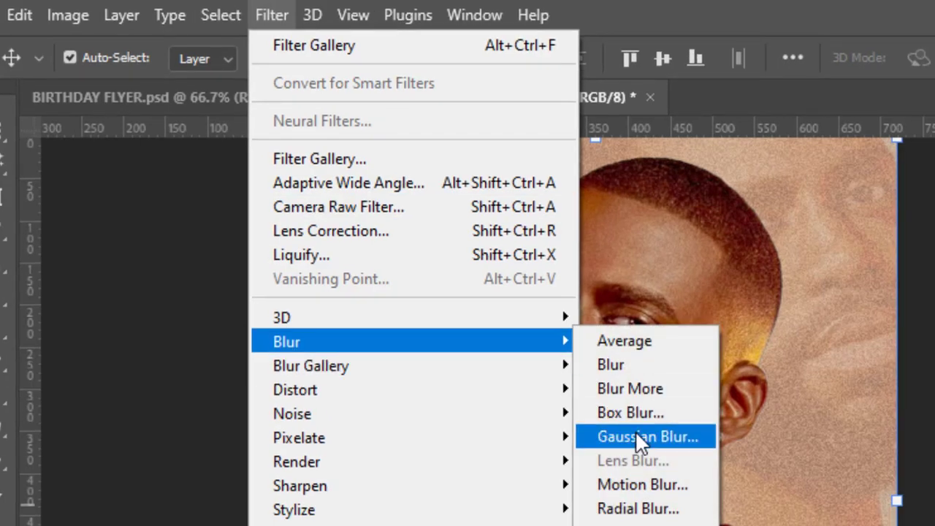
pyautogui.click(660, 341)
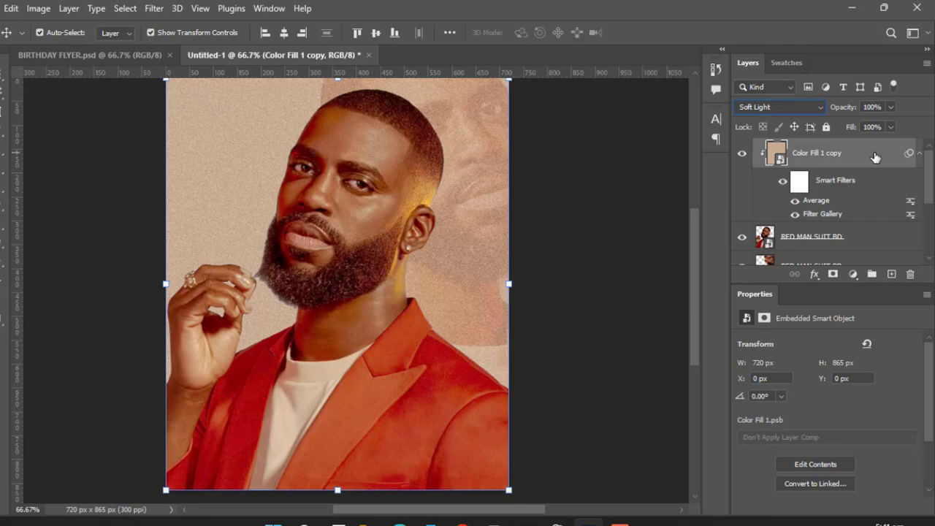
# - Split the Color Fill 1 copy's Blend If underlying-layer shadow slider to 20 / 187 and compare the image with the layer hidden and shown
pyautogui.doubleClick(876, 158)
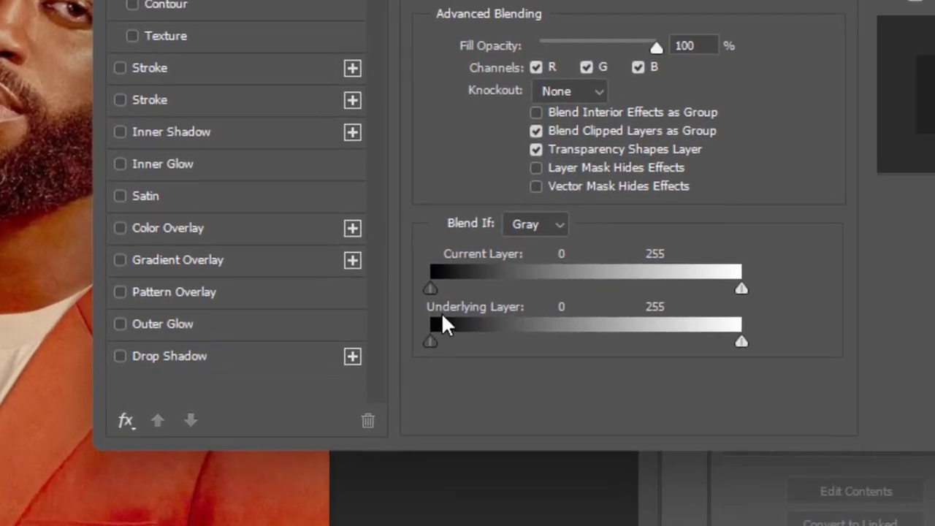
pyautogui.press('alt')
pyautogui.moveTo(431, 340); pyautogui.dragTo(618, 355)
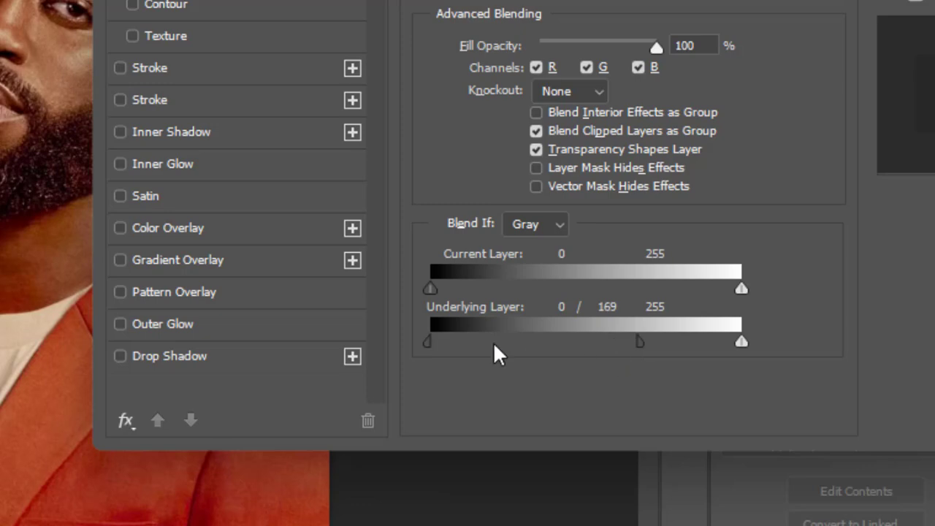
pyautogui.moveTo(429, 341); pyautogui.dragTo(470, 343)
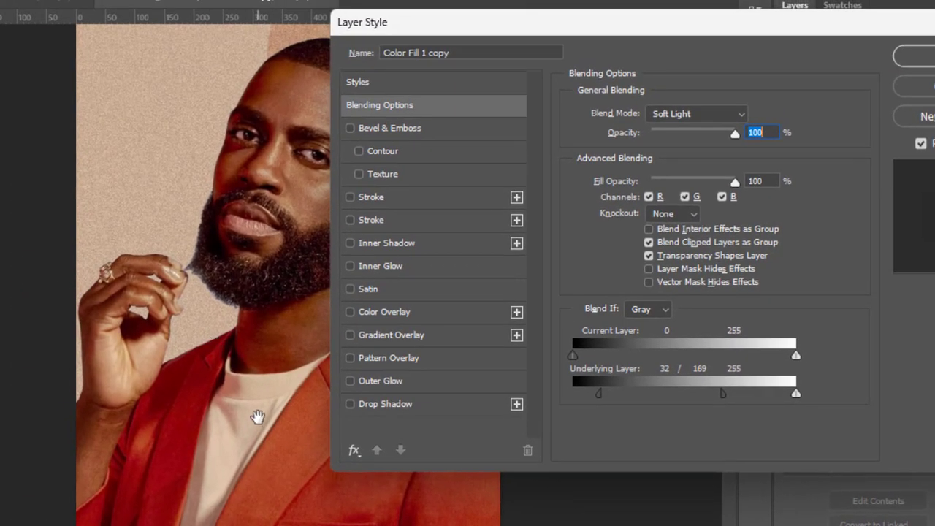
pyautogui.moveTo(257, 417); pyautogui.dragTo(176, 403)
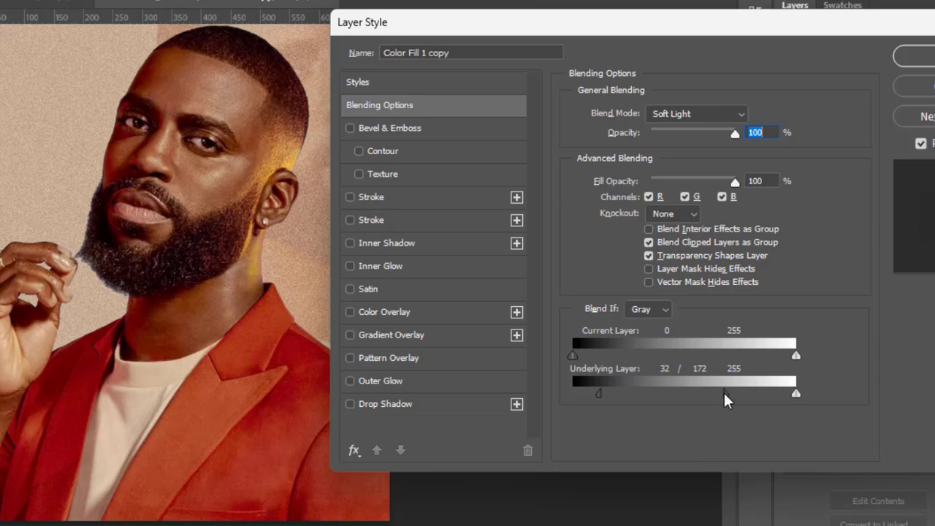
pyautogui.moveTo(723, 391); pyautogui.dragTo(739, 393)
pyautogui.moveTo(600, 394); pyautogui.dragTo(590, 393)
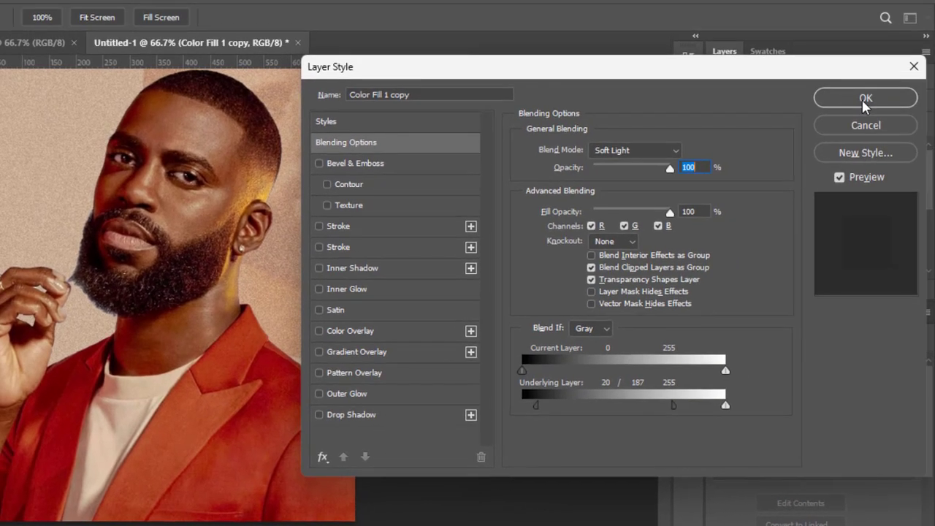
pyautogui.click(865, 101)
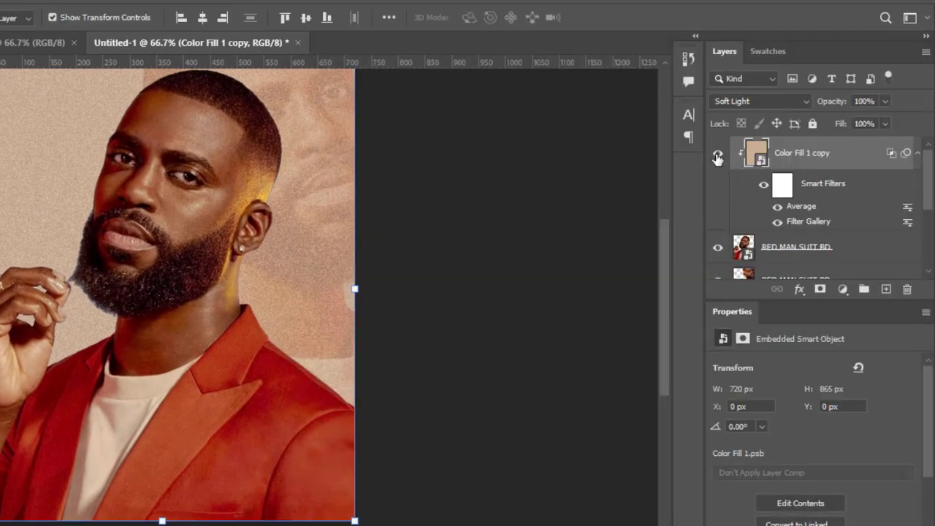
pyautogui.click(717, 157)
pyautogui.click(718, 157)
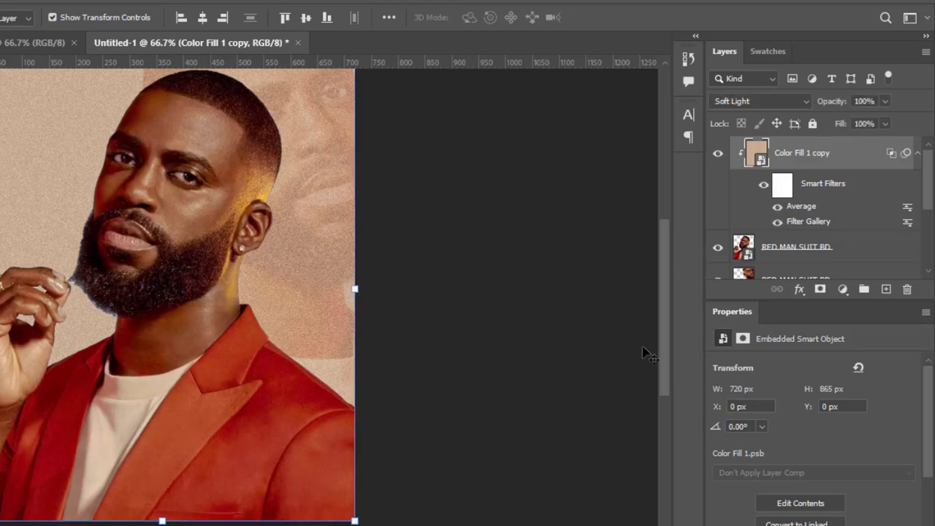
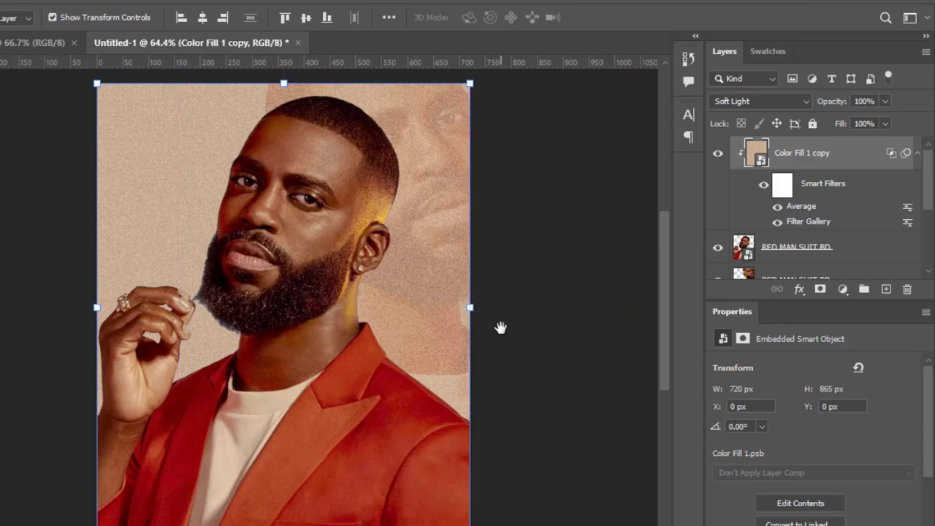
# - Add a new empty layer at the top of the stack and set the Brush tool to 100% flow and 0% hardness
pyautogui.click(568, 286)
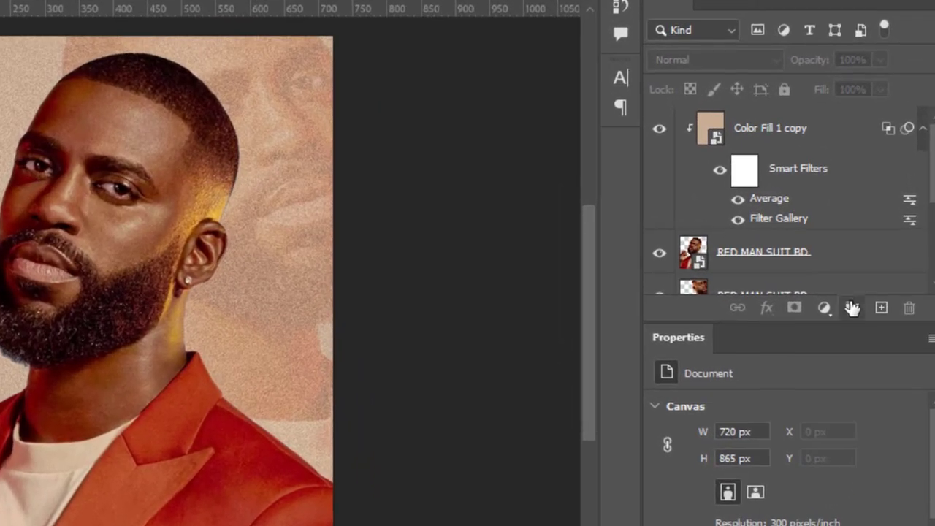
pyautogui.click(882, 309)
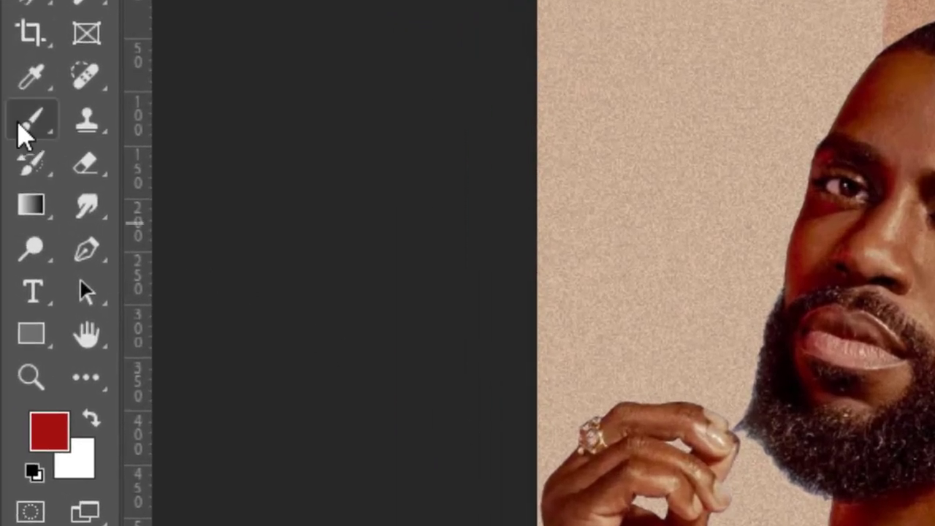
pyautogui.click(24, 135)
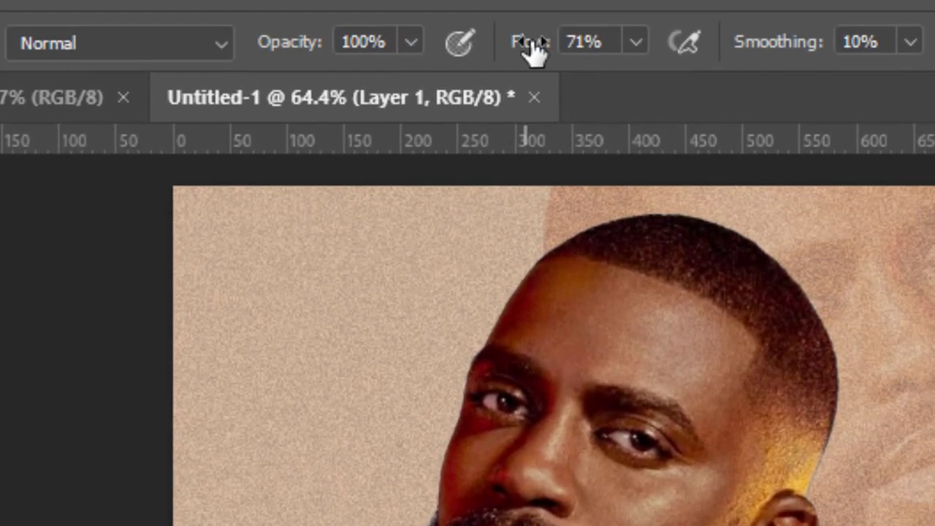
pyautogui.moveTo(533, 46); pyautogui.dragTo(627, 64)
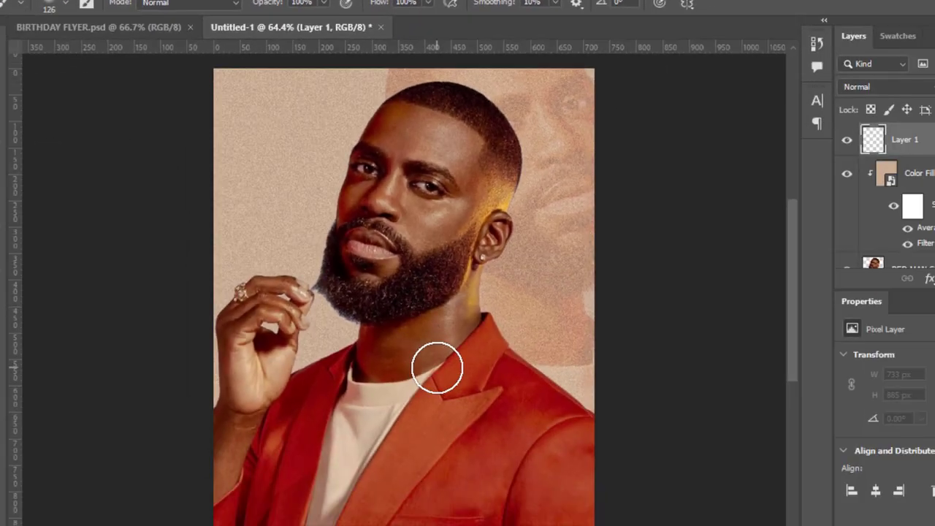
pyautogui.rightClick(438, 367)
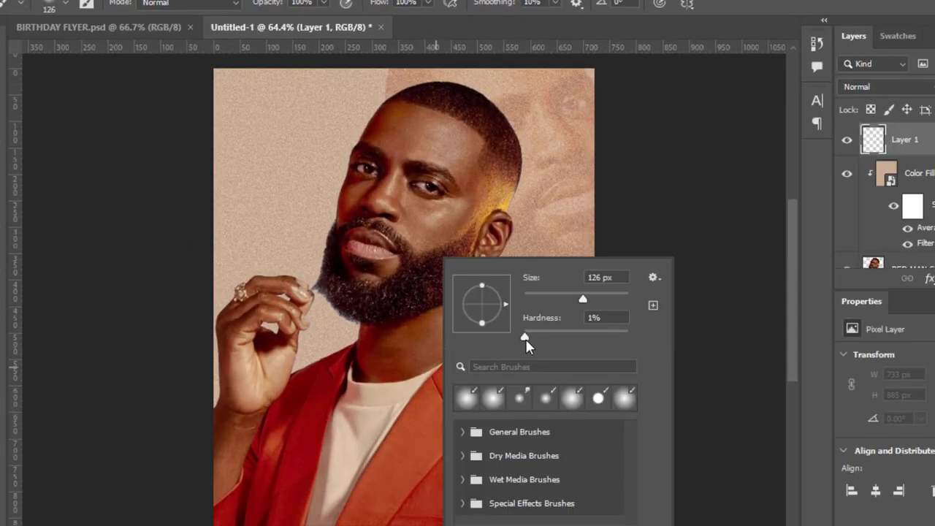
pyautogui.moveTo(525, 337); pyautogui.dragTo(522, 338)
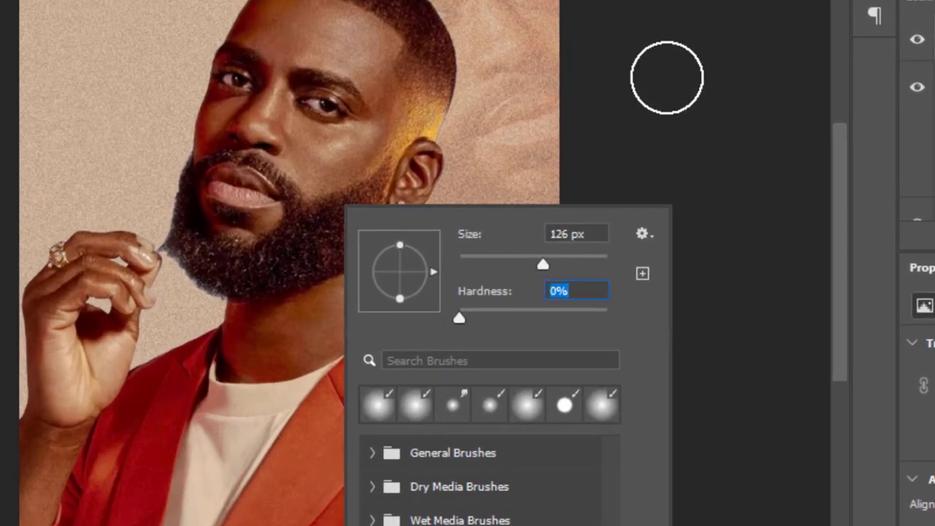
# - Paint a soft band of dark red 670b0a across the flyer's full bottom on Layer 1, about 720 x 233 px
pyautogui.press('Return')
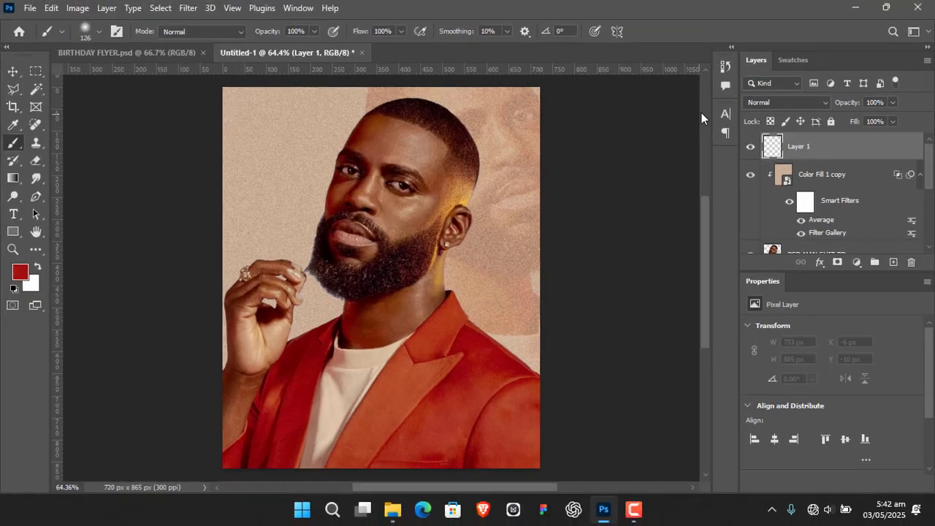
pyautogui.click(792, 60)
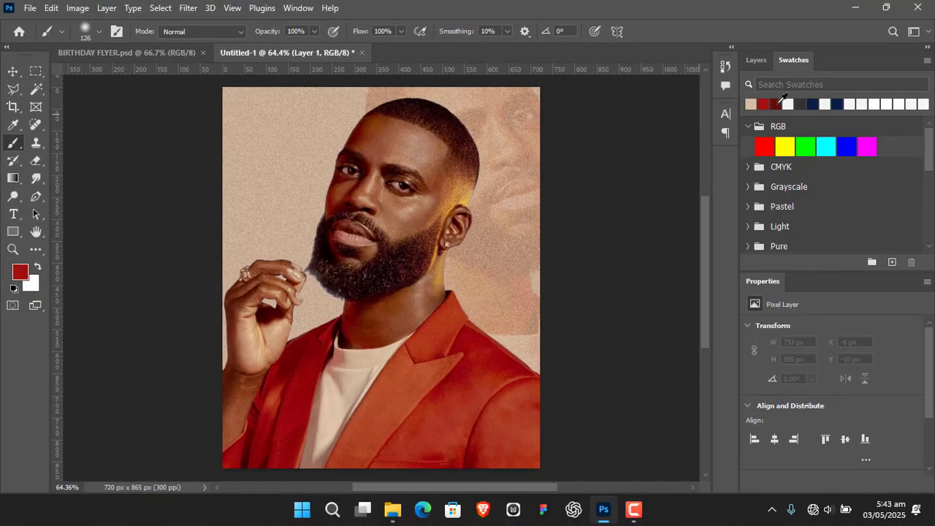
pyautogui.click(776, 104)
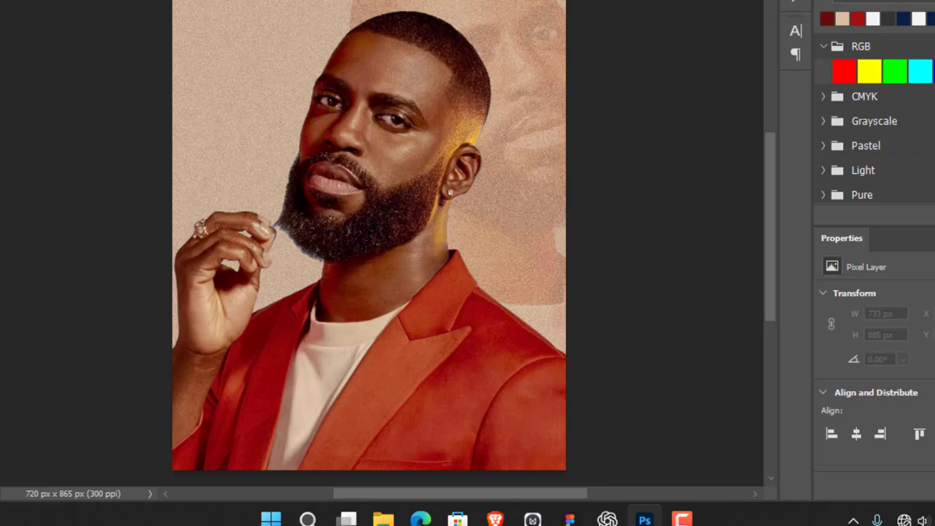
pyautogui.click(21, 273)
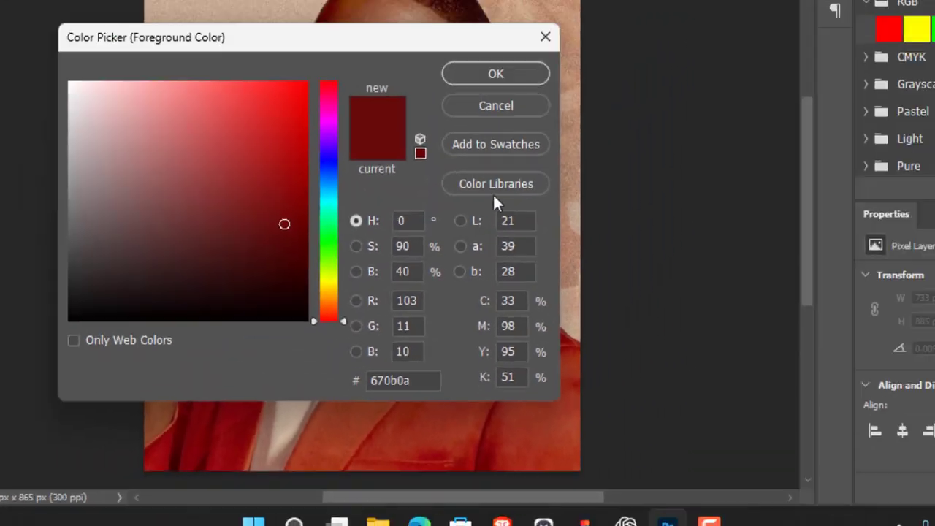
pyautogui.click(496, 105)
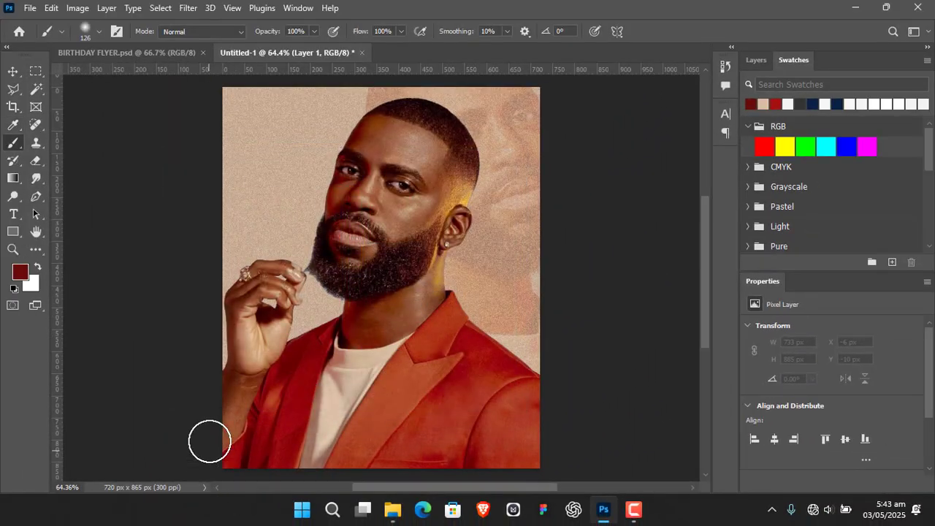
pyautogui.moveTo(203, 455)
pyautogui.mouseDown()
pyautogui.moveTo(279, 471)
pyautogui.moveTo(557, 458)
pyautogui.moveTo(587, 447)
pyautogui.moveTo(405, 475)
pyautogui.moveTo(199, 410)
pyautogui.moveTo(325, 457)
pyautogui.moveTo(522, 442)
pyautogui.moveTo(549, 426)
pyautogui.moveTo(500, 437)
pyautogui.moveTo(251, 437)
pyautogui.moveTo(147, 405)
pyautogui.moveTo(447, 452)
pyautogui.moveTo(558, 414)
pyautogui.moveTo(326, 448)
pyautogui.moveTo(195, 429)
pyautogui.moveTo(233, 421)
pyautogui.moveTo(514, 469)
pyautogui.moveTo(550, 418)
pyautogui.moveTo(462, 425)
pyautogui.moveTo(284, 410)
pyautogui.mouseUp()
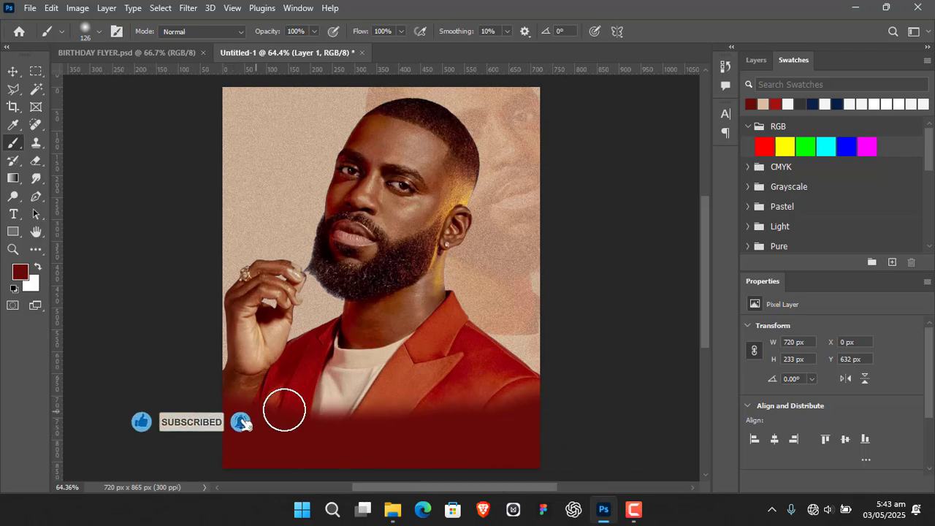
# - Convert Layer 1 to a smart object and apply a Gaussian Blur with a 100-pixel radius to it
pyautogui.click(757, 60)
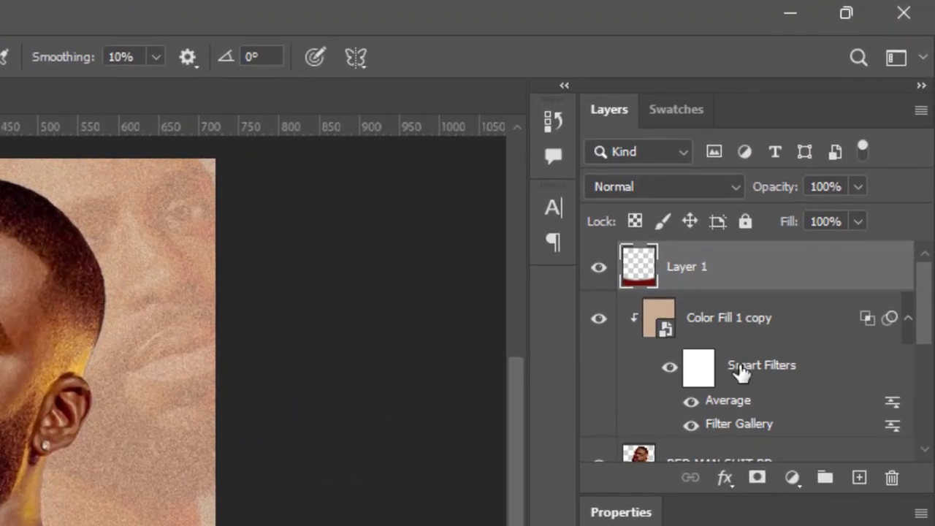
pyautogui.rightClick(779, 278)
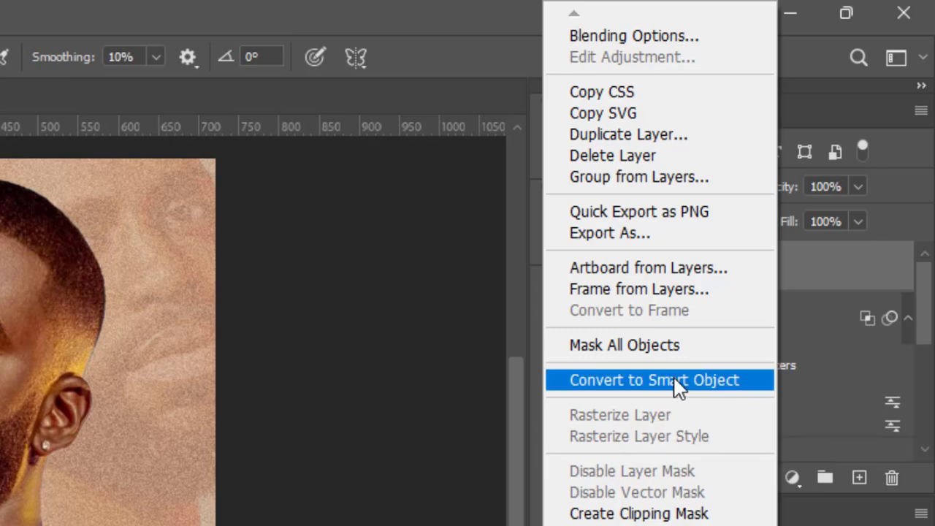
pyautogui.click(674, 380)
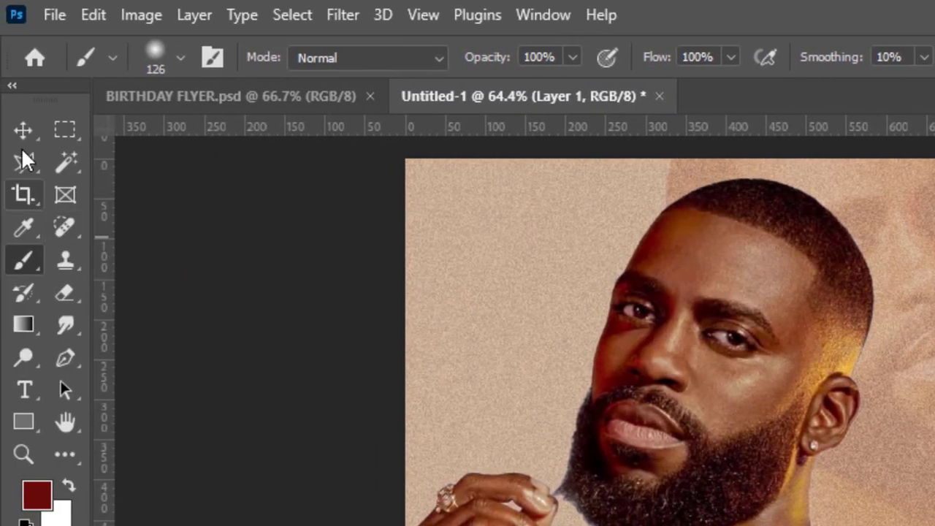
pyautogui.click(23, 133)
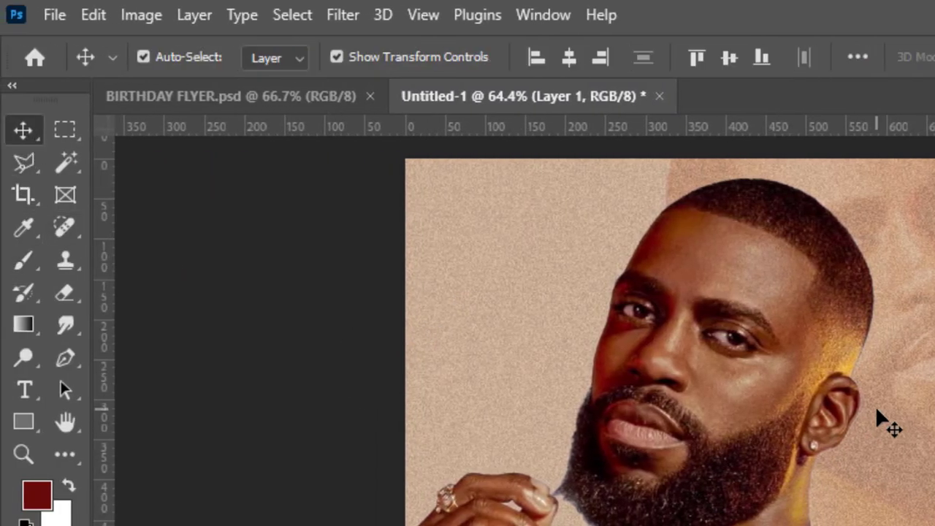
pyautogui.click(342, 16)
pyautogui.moveTo(413, 342)
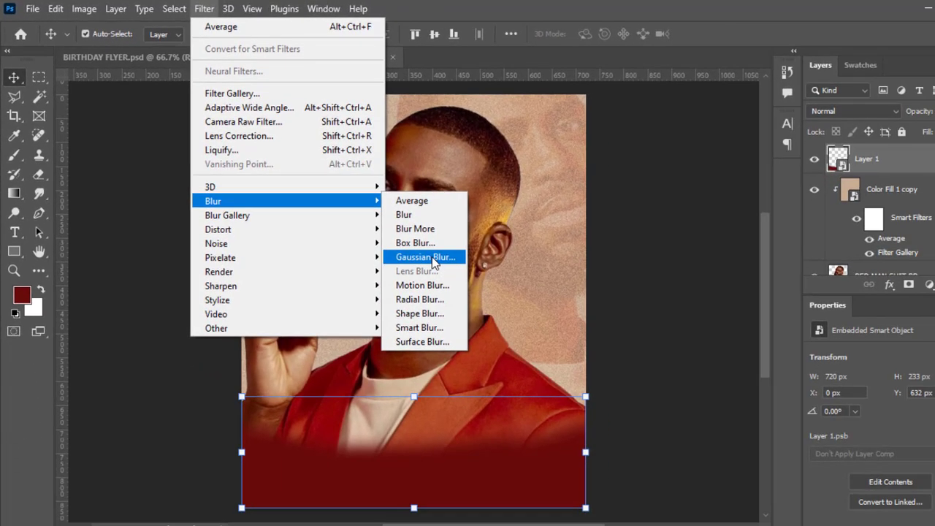
pyautogui.click(455, 277)
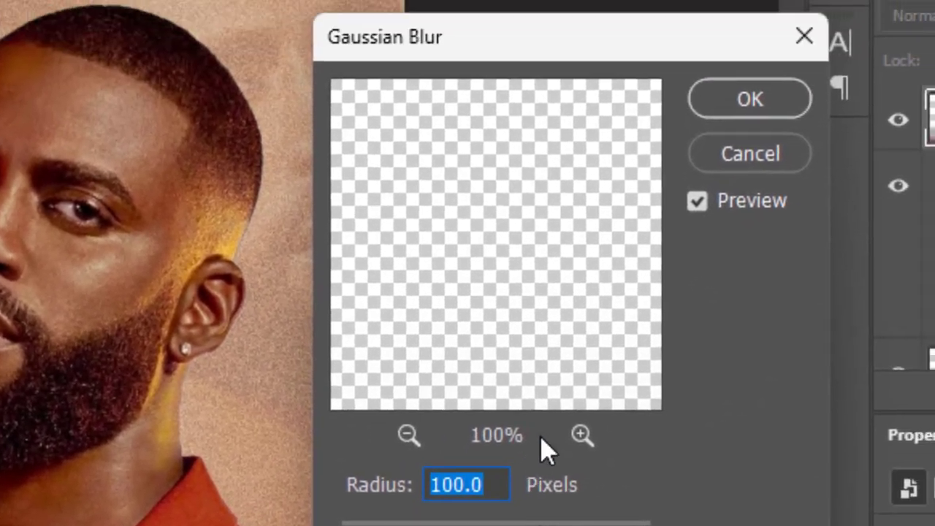
pyautogui.click(735, 104)
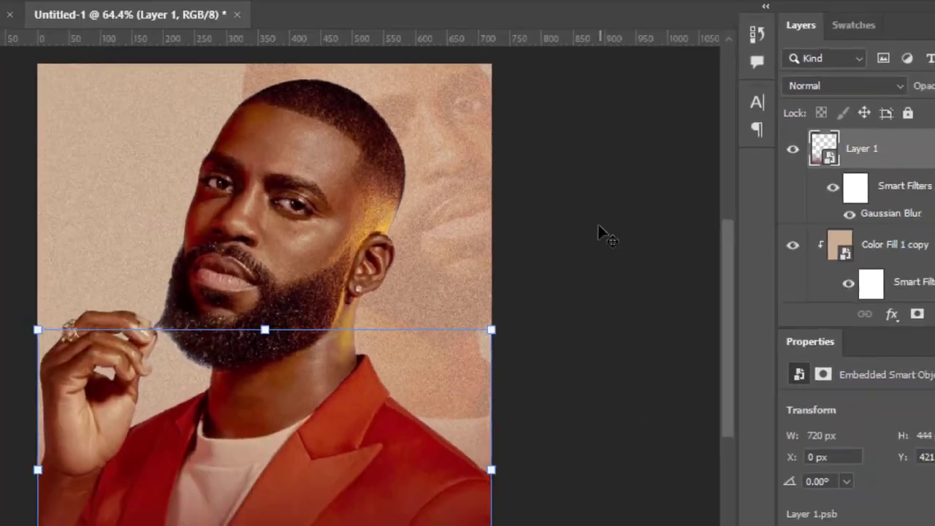
pyautogui.click(601, 234)
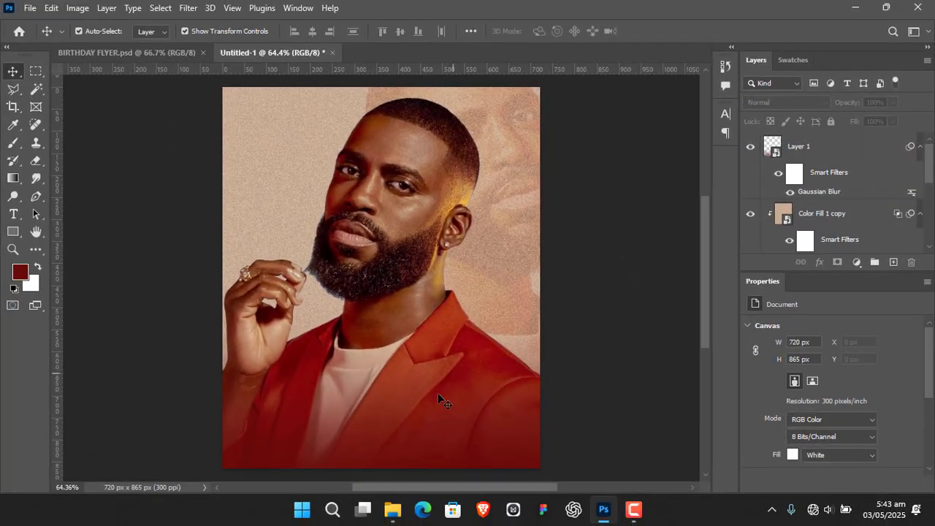
# - Place the 2025 Calendar file from the RED MAN POSTER folder into the flyer as a new layer at the top
pyautogui.click(393, 510)
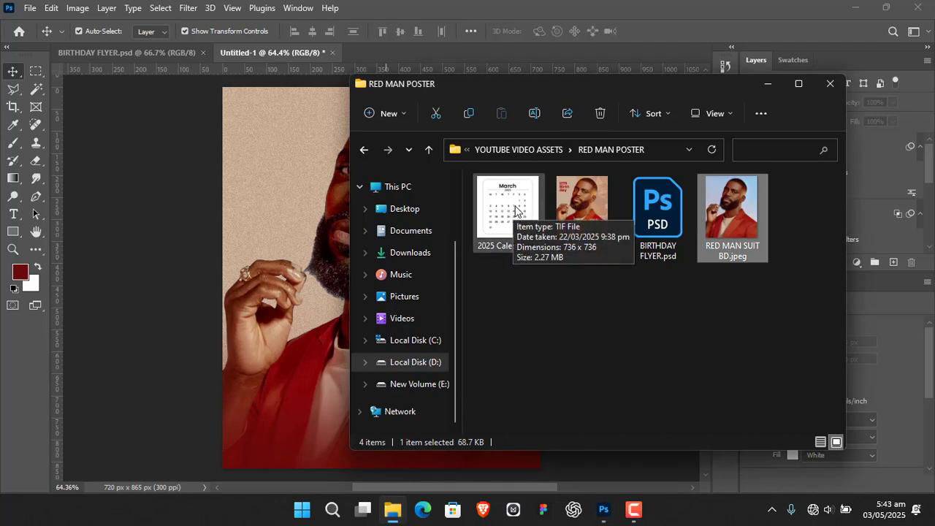
pyautogui.moveTo(516, 206); pyautogui.dragTo(217, 291)
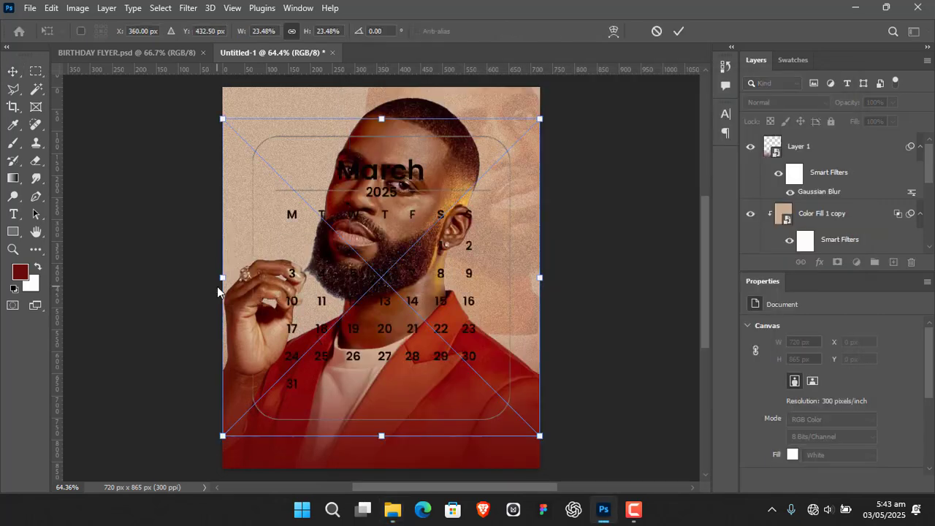
pyautogui.click(678, 31)
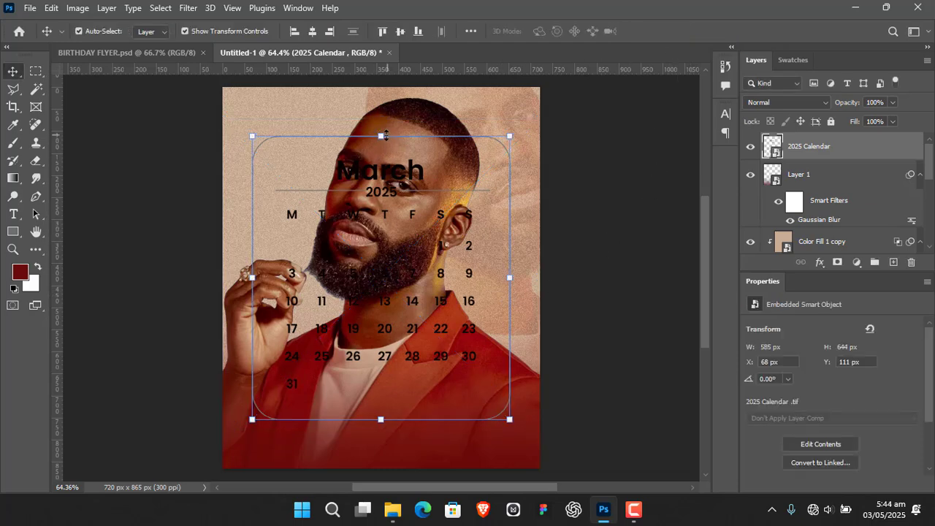
# - Scale the calendar down to about 316 x 347 px and move it to the flyer's lower right, about X 360, Y 518 px
pyautogui.moveTo(389, 135); pyautogui.dragTo(392, 310)
pyautogui.click(676, 32)
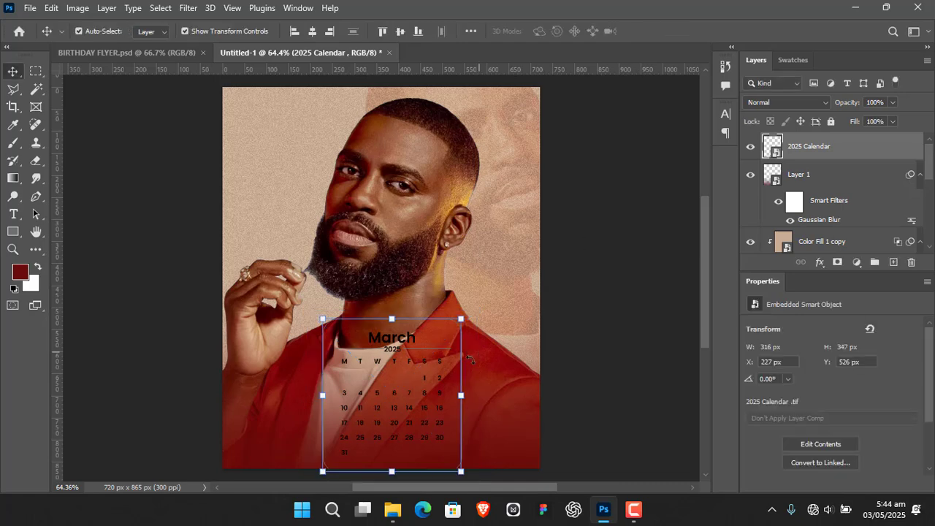
pyautogui.moveTo(350, 319); pyautogui.dragTo(359, 266)
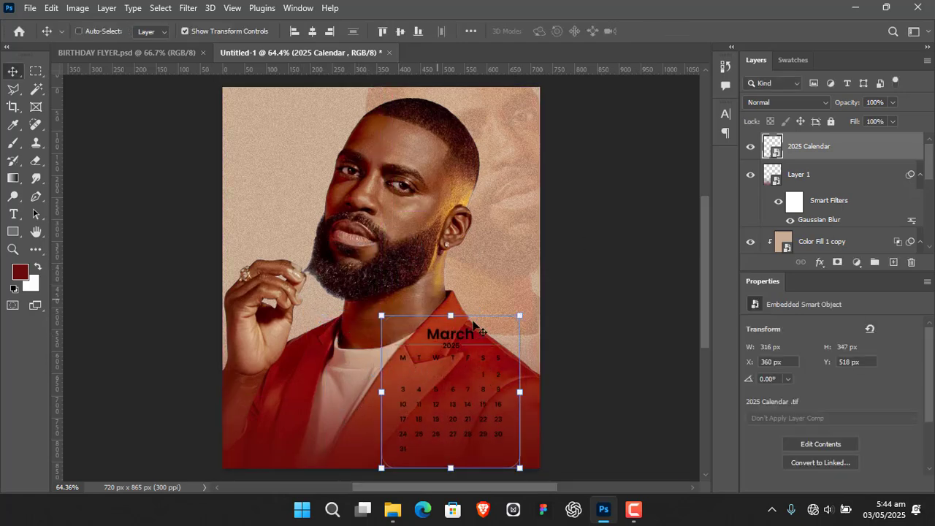
# - Open the 2025 Calendar smart object's contents and delete the Rectangle 1 border shape from the Calender group
pyautogui.doubleClick(776, 151)
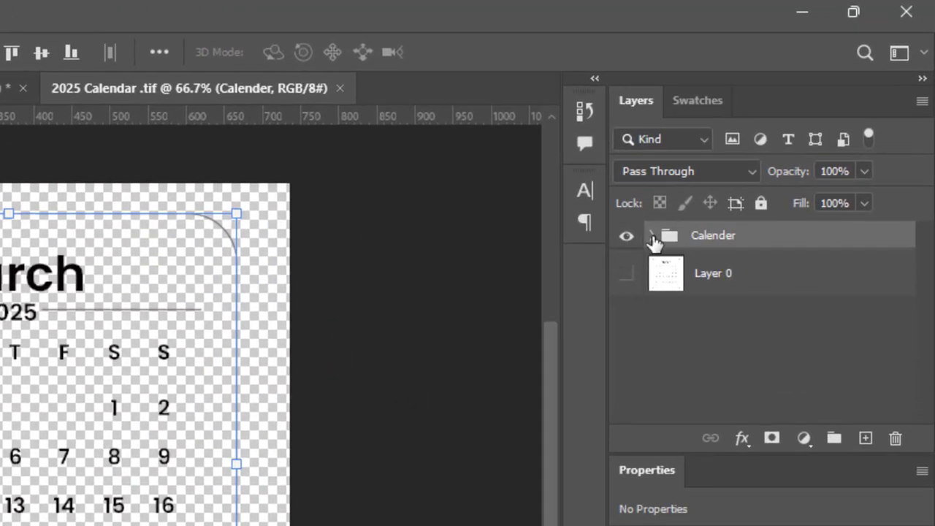
pyautogui.click(765, 141)
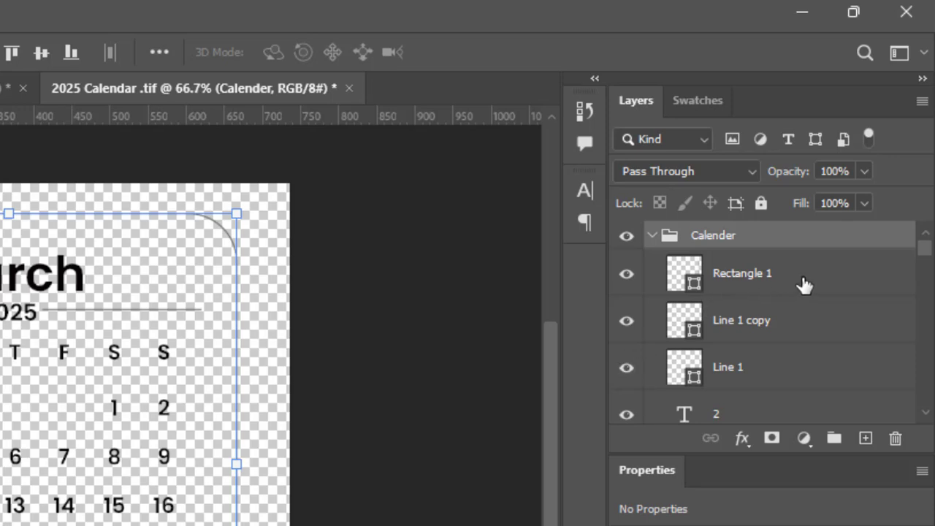
pyautogui.click(772, 278)
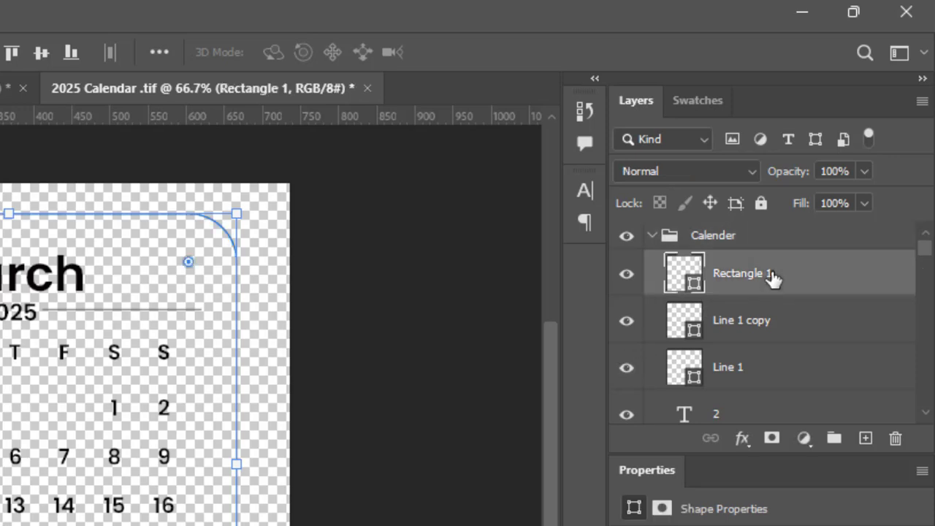
pyautogui.press('Delete')
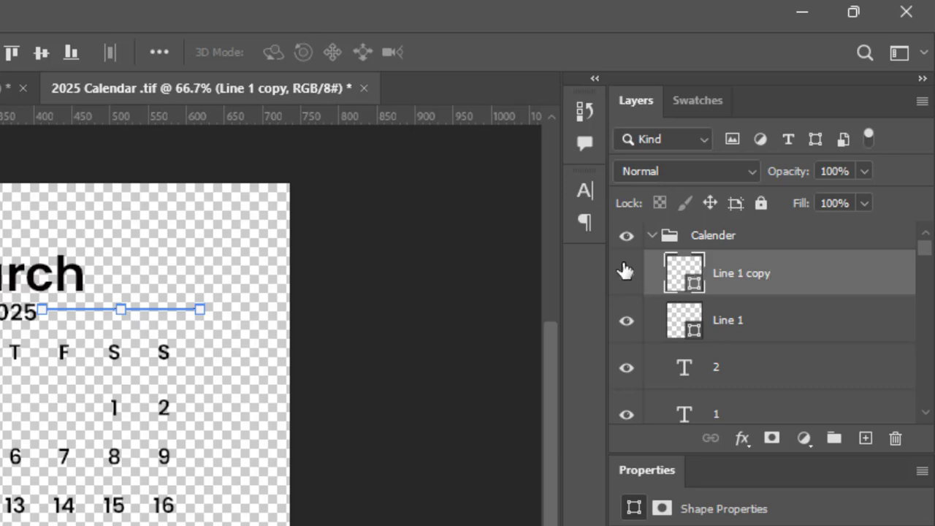
# - Save the edited calendar smart object and close its document to return to the flyer
pyautogui.click(653, 237)
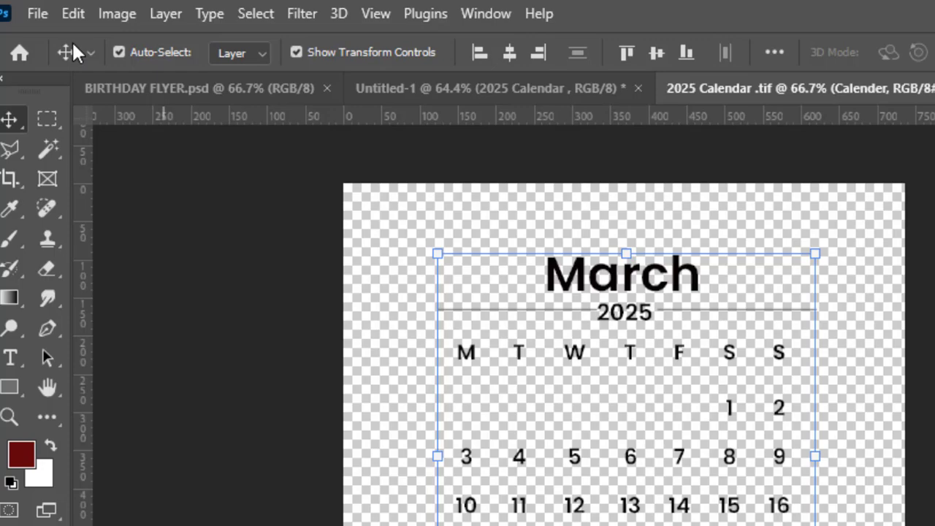
pyautogui.click(38, 13)
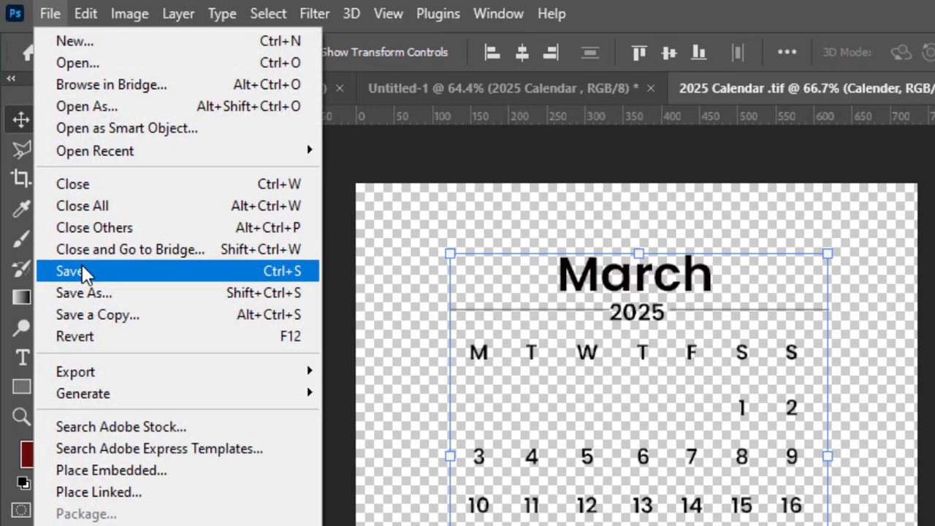
pyautogui.click(124, 276)
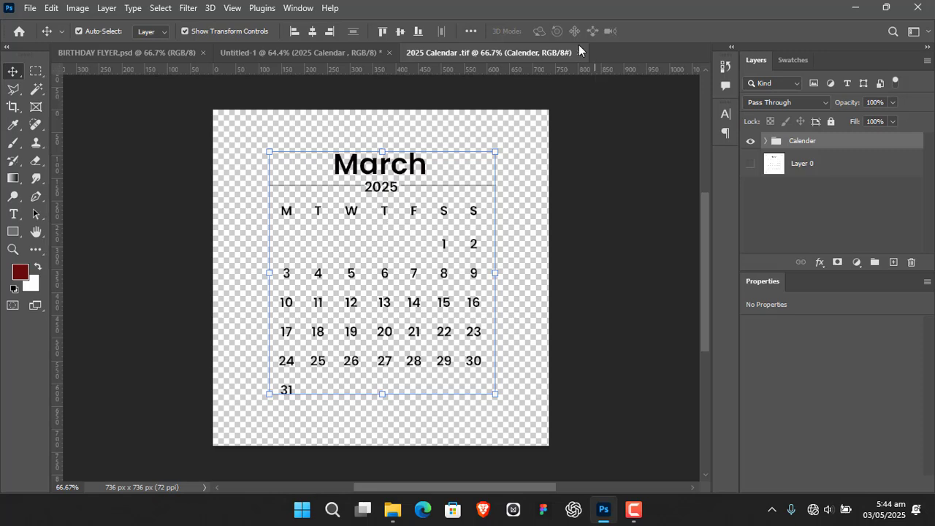
pyautogui.click(578, 52)
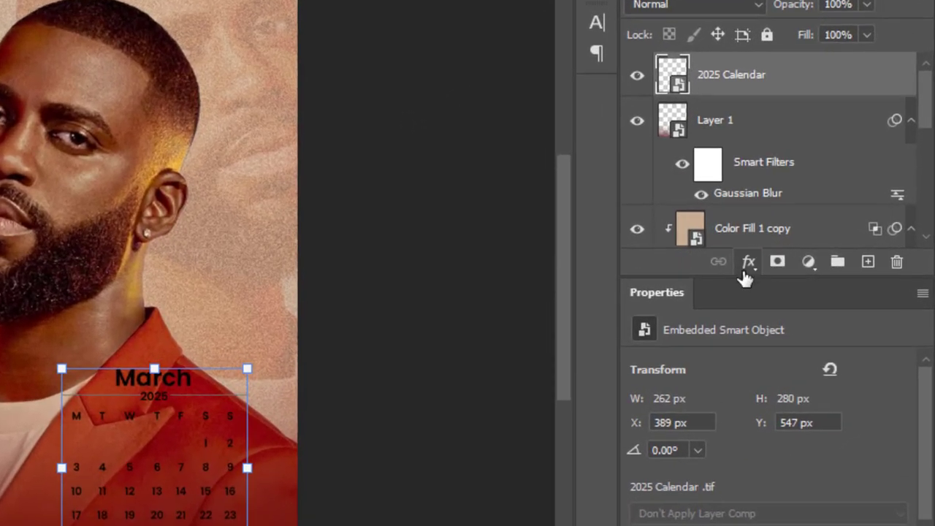
# - Add a Color Overlay in beige dcbea4 with Normal blending and 100% opacity to the 2025 Calendar layer
pyautogui.click(820, 262)
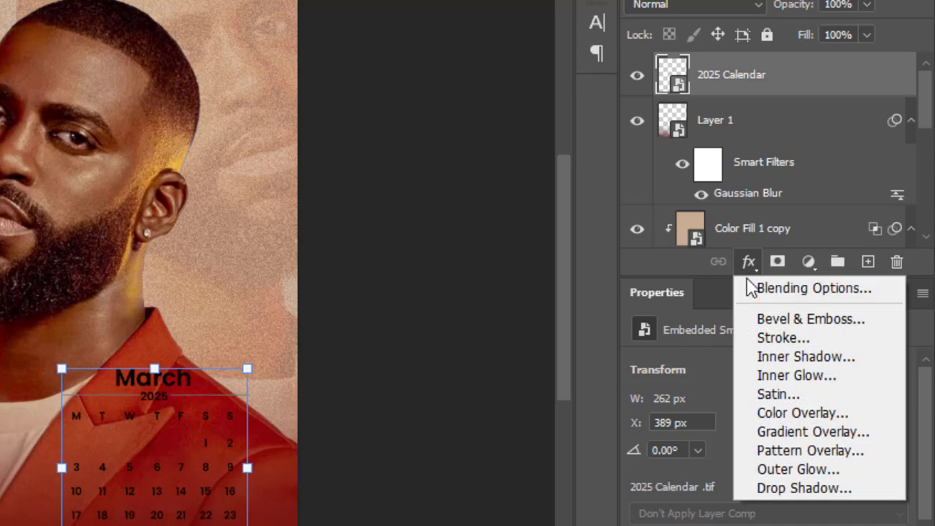
pyautogui.click(793, 413)
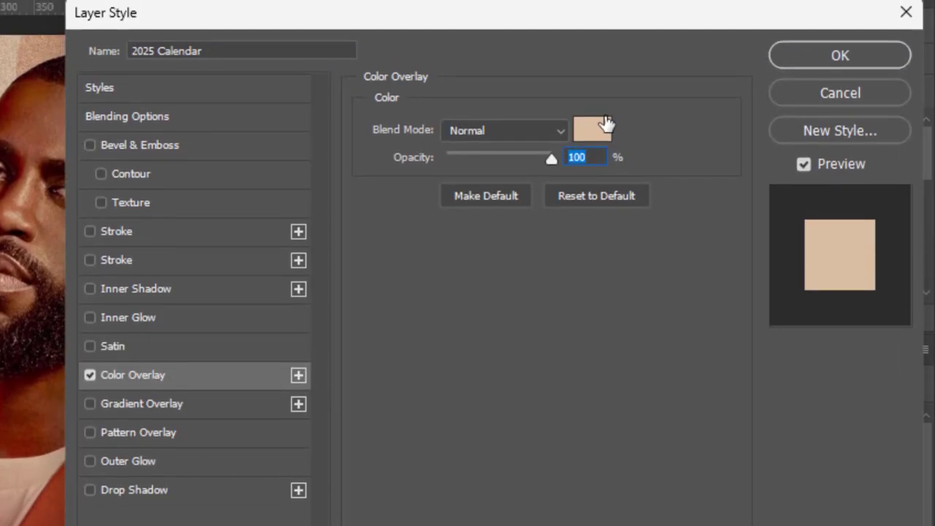
pyautogui.click(605, 126)
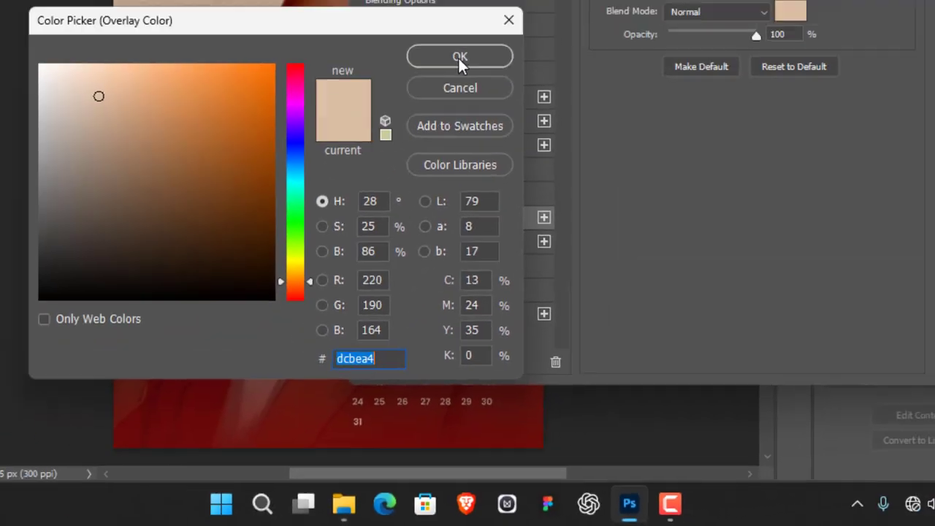
pyautogui.click(460, 60)
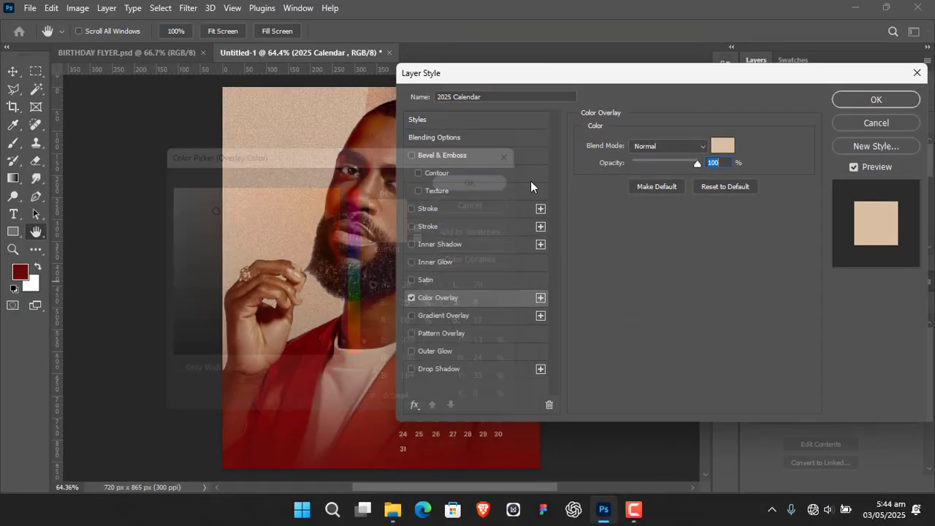
pyautogui.click(876, 101)
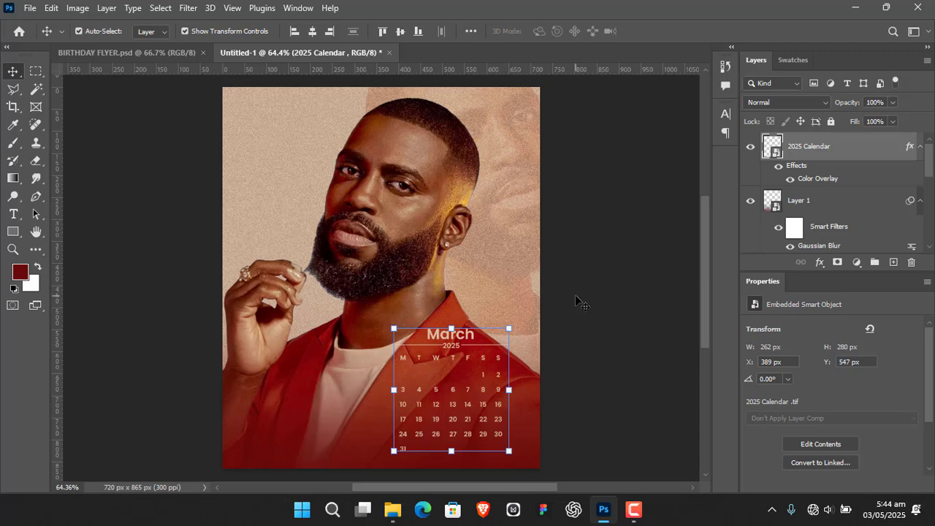
# - Nudge the calendar slightly left and down on the man's jacket to X 385 px, Y 575 px
pyautogui.press('Down')
pyautogui.press('Left')
pyautogui.press('Left')
pyautogui.press('Left')
pyautogui.press('Left')
pyautogui.press('Down')
pyautogui.press('Down')
pyautogui.press('Down')
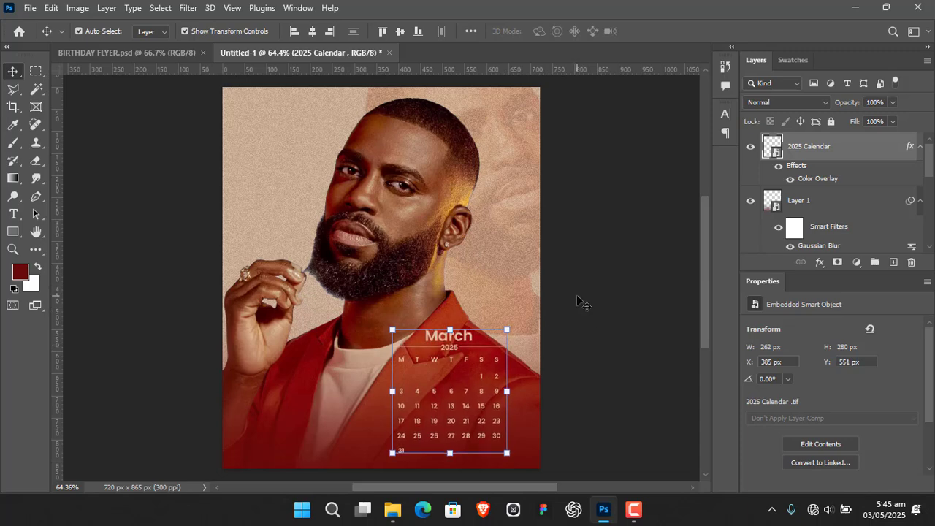
pyautogui.press('Down')
pyautogui.press('Down')
pyautogui.press('Down')
pyautogui.press('Down')
pyautogui.press('Down')
pyautogui.press('Down')
pyautogui.press('Down')
pyautogui.press('Down')
pyautogui.press('Down')
pyautogui.press('Down')
pyautogui.press('Down')
pyautogui.press('Down')
pyautogui.press('Down')
pyautogui.press('Down')
pyautogui.press('Down')
pyautogui.press('Down')
pyautogui.press('Down')
pyautogui.press('Down')
pyautogui.press('Down')
pyautogui.press('Down')
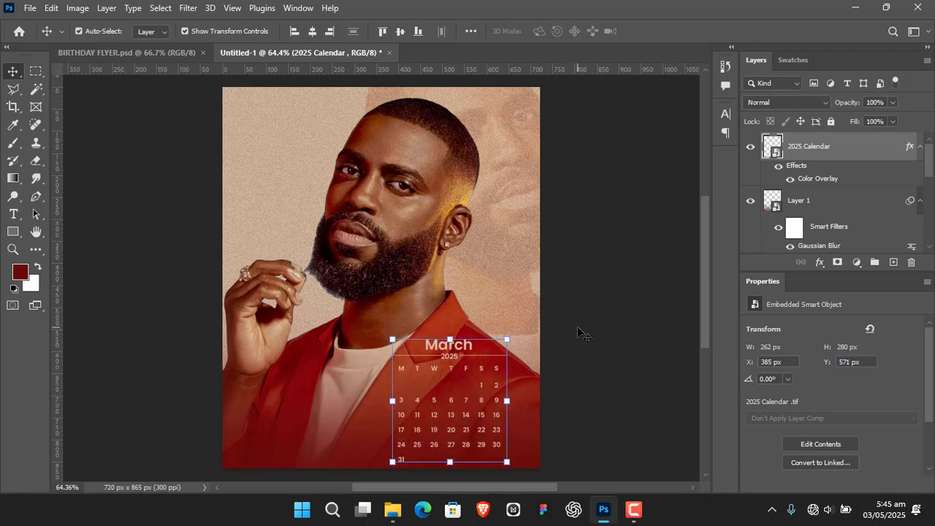
pyautogui.press('Down')
pyautogui.press('Down')
pyautogui.press('Down')
pyautogui.press('Down')
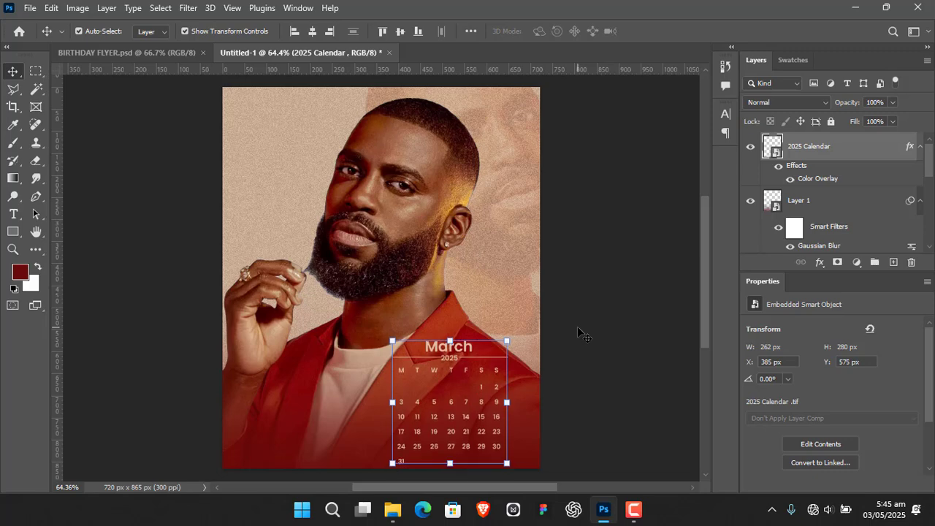
# - Nudge the calendar up and slightly right on the man's jacket to about X 388 px, Y 565 px, and deselect it
pyautogui.press('Up')
pyautogui.press('Up')
pyautogui.press('Up')
pyautogui.press('Up')
pyautogui.press('Up')
pyautogui.press('Up')
pyautogui.press('Right')
pyautogui.press('Right')
pyautogui.press('Right')
pyautogui.press('Up')
pyautogui.press('Up')
pyautogui.press('Up')
pyautogui.press('Up')
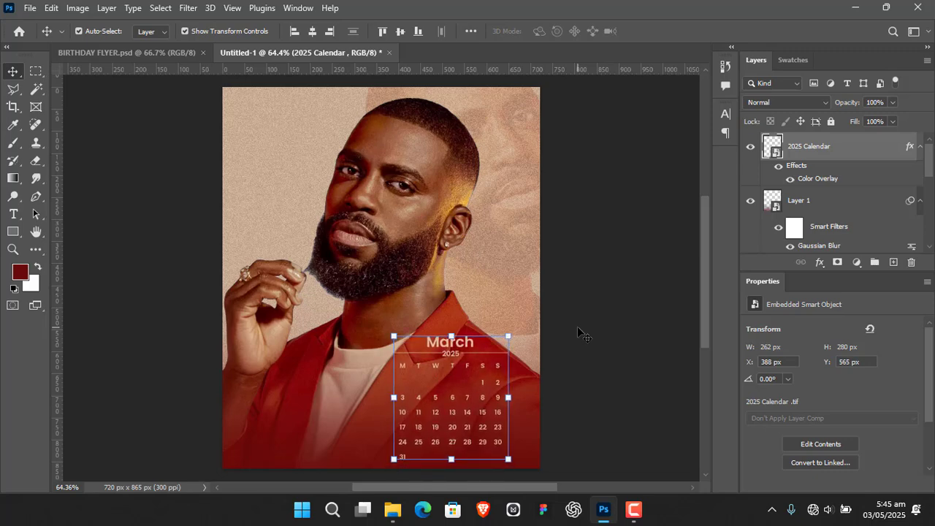
pyautogui.press('Right')
pyautogui.click(611, 250)
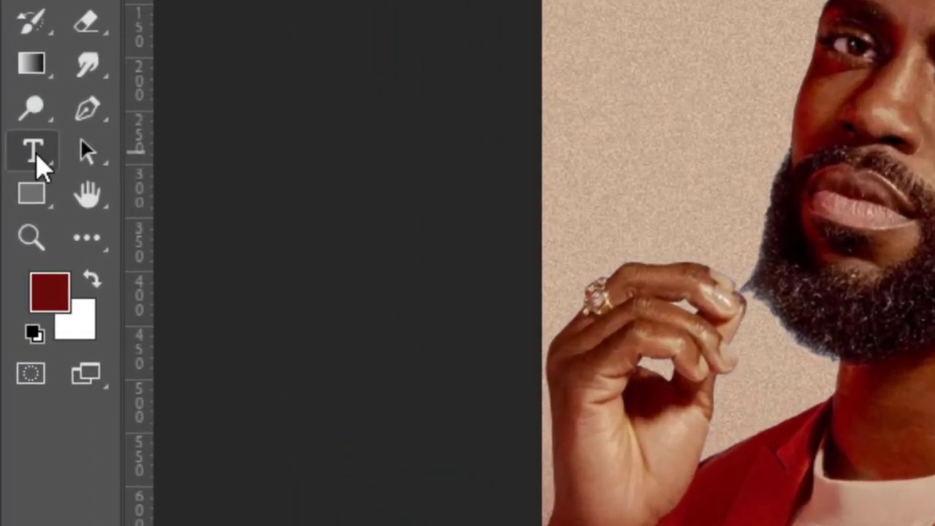
# - Set up the Horizontal Type tool with red a21110 as the text color
pyautogui.rightClick(36, 154)
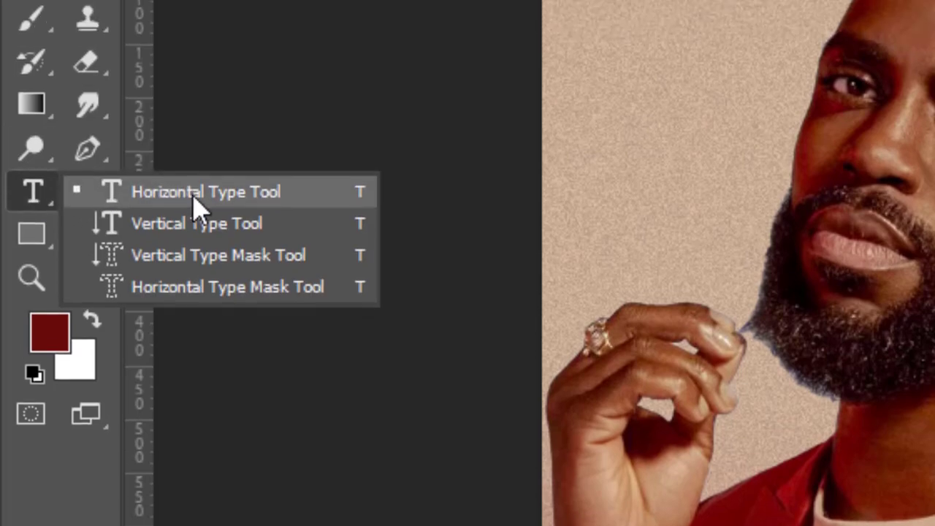
pyautogui.click(194, 196)
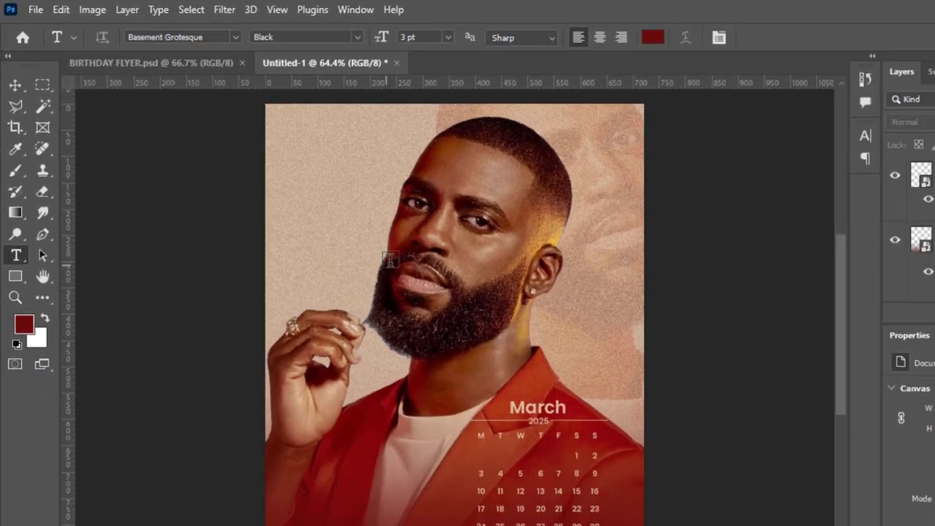
pyautogui.moveTo(373, 238); pyautogui.dragTo(333, 232)
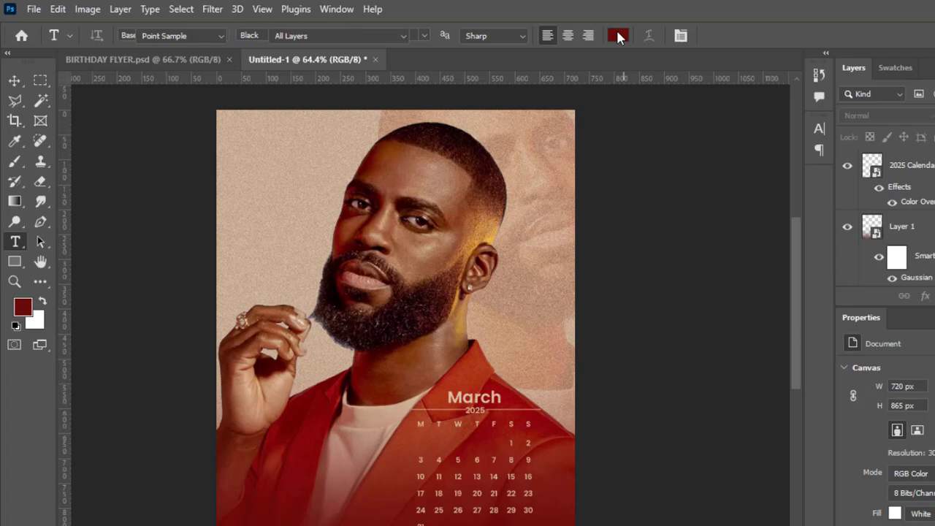
pyautogui.click(650, 37)
pyautogui.click(793, 62)
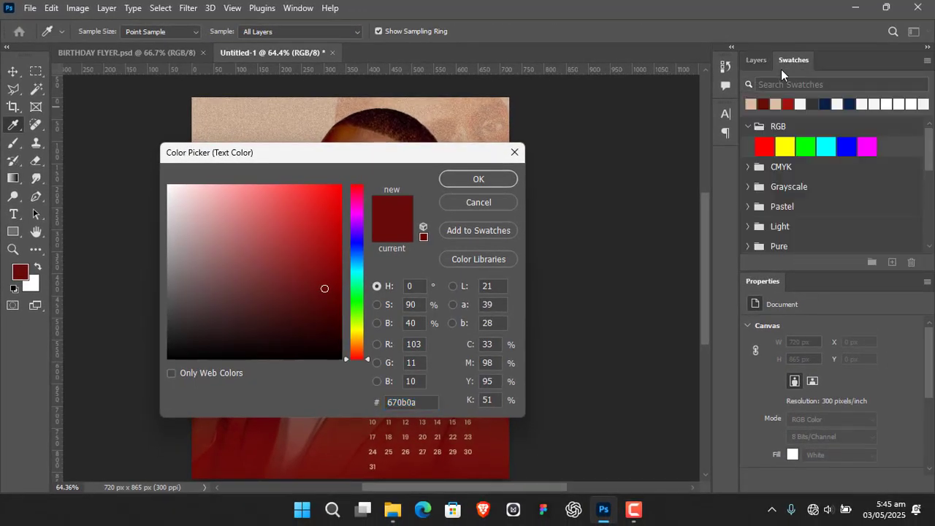
pyautogui.click(790, 104)
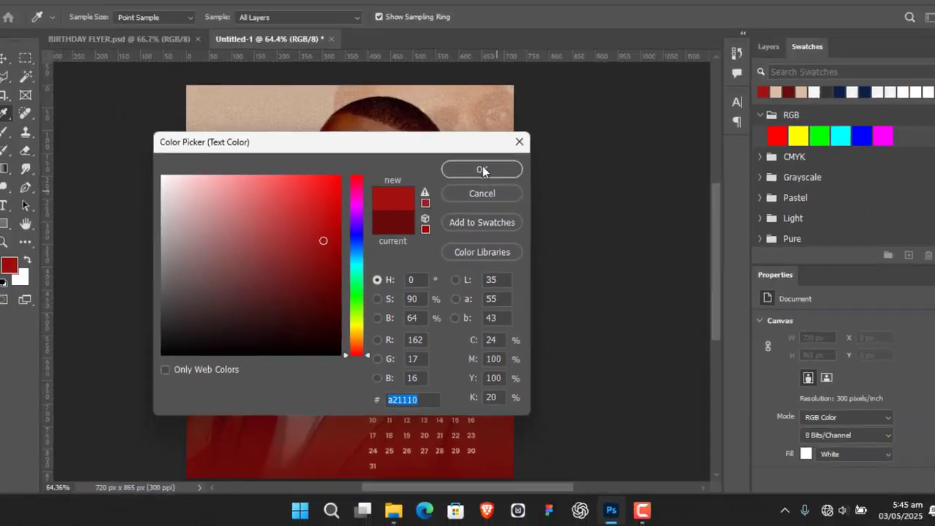
pyautogui.click(482, 169)
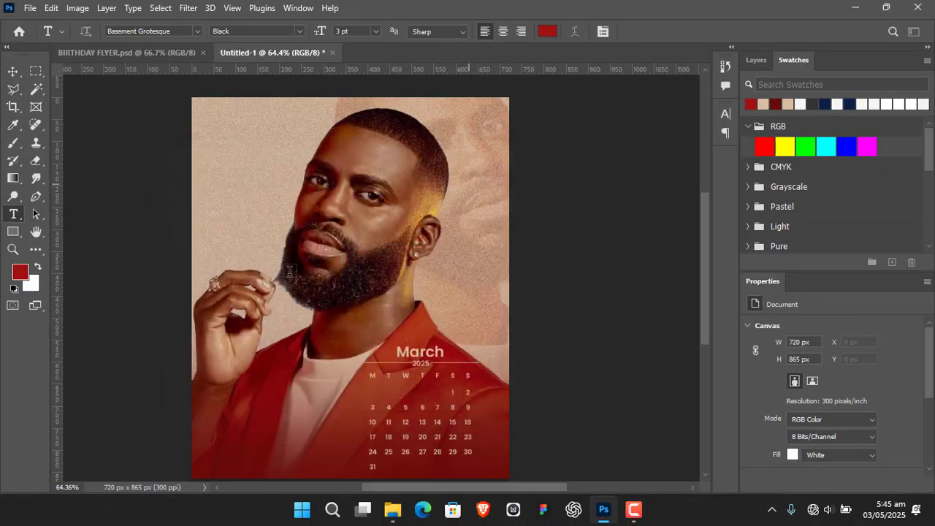
# - Add the text "happy" on the beige background beside the man's forehead, with tracking set to 0
pyautogui.click(224, 161)
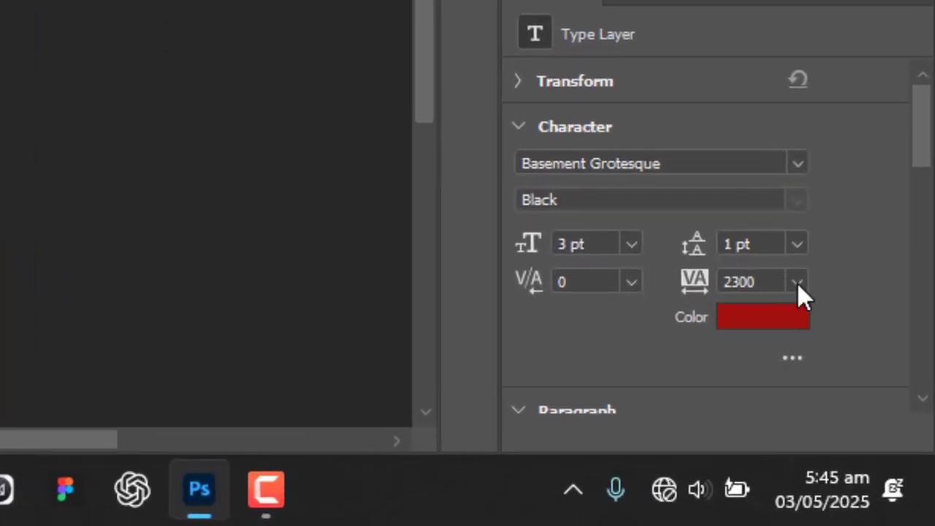
pyautogui.click(798, 284)
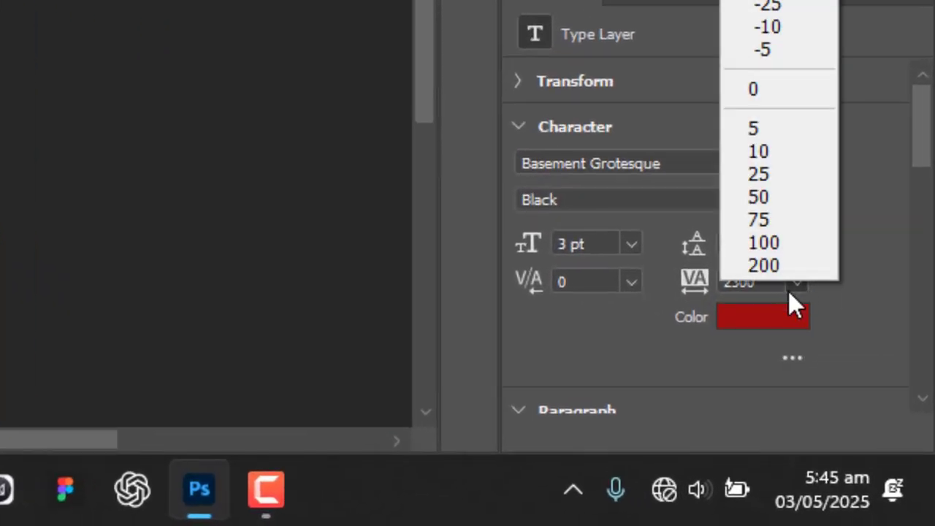
pyautogui.click(776, 90)
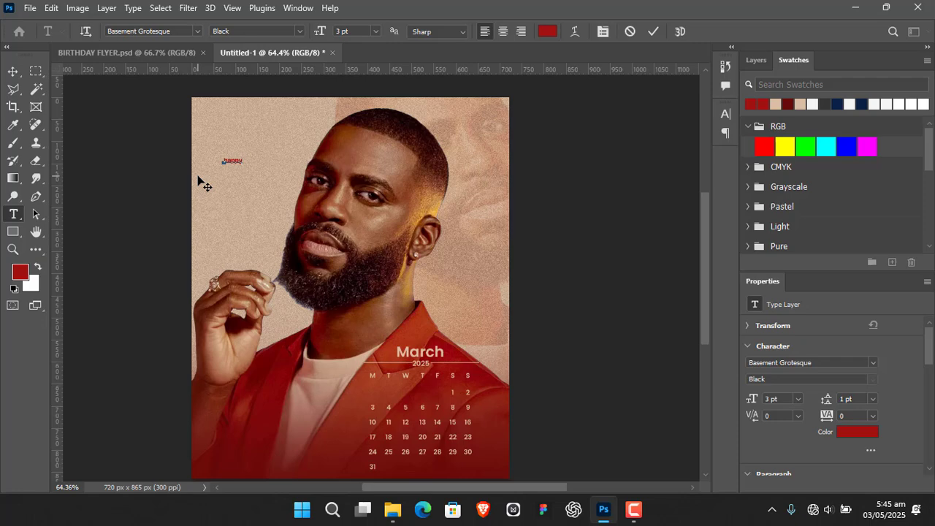
pyautogui.click(654, 30)
# - Enlarge the "happy" text to about 89 by 29 px and move it slightly up and right
pyautogui.click(13, 71)
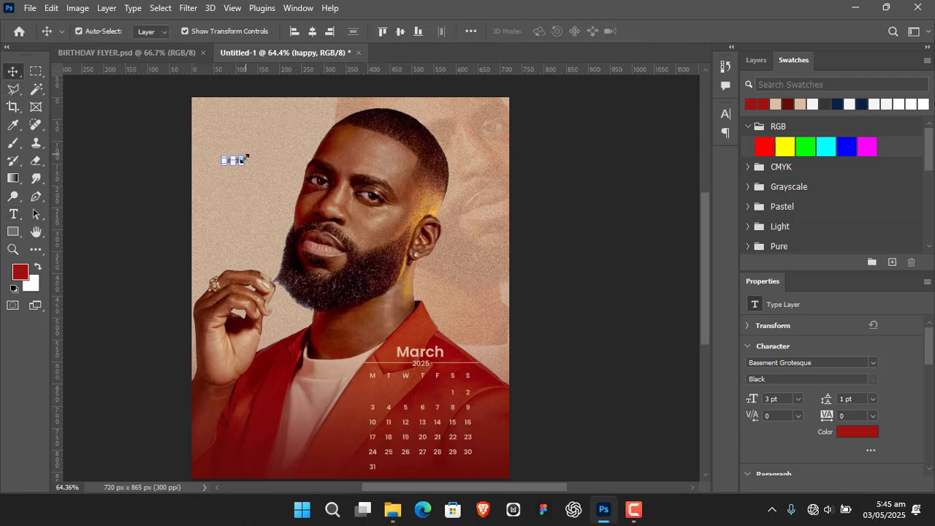
pyautogui.moveTo(241, 158); pyautogui.dragTo(221, 164)
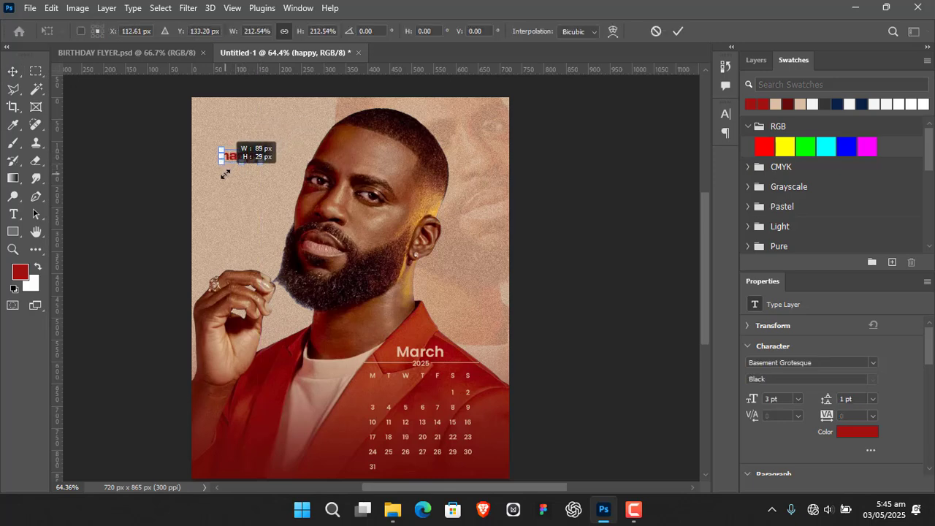
pyautogui.click(679, 31)
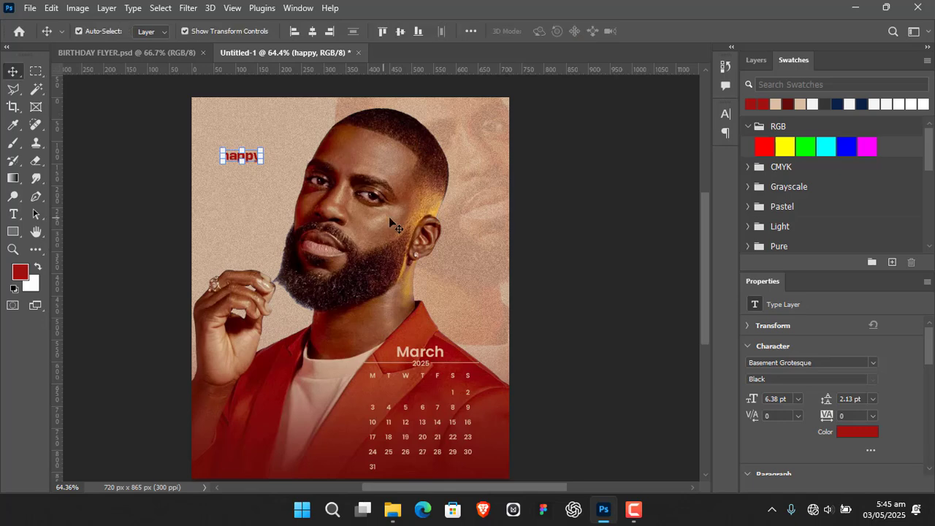
pyautogui.moveTo(249, 241); pyautogui.dragTo(258, 221)
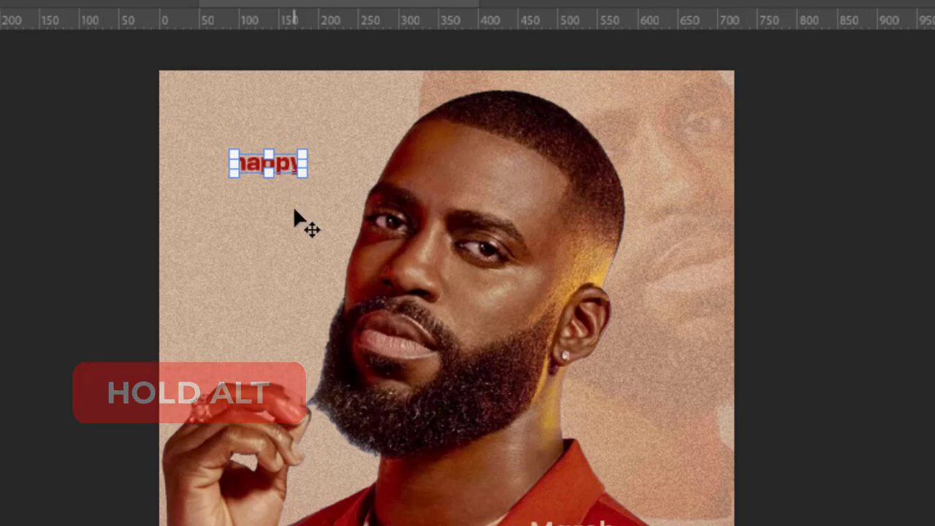
# - Duplicate the "happy" text directly below itself and change the copy to "BIRTH DAY" on two lines
pyautogui.moveTo(295, 210); pyautogui.dragTo(292, 247)
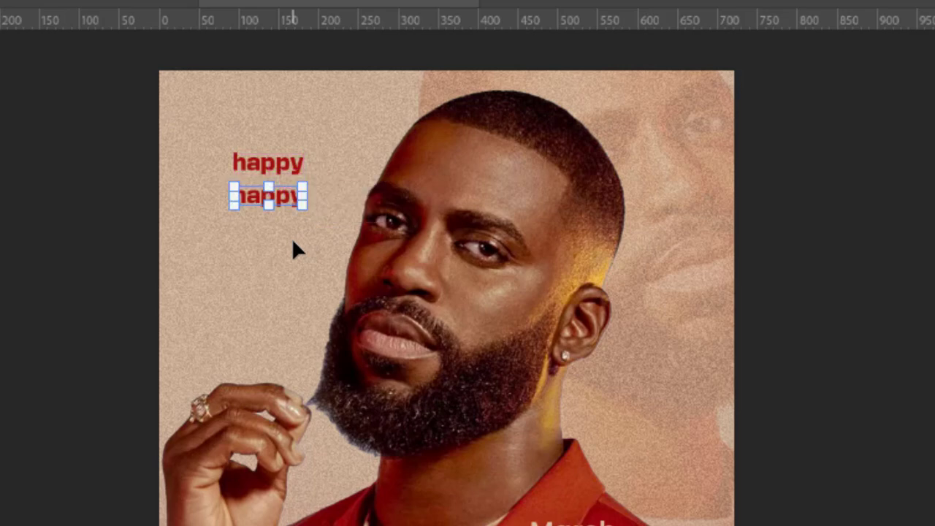
pyautogui.doubleClick(280, 193)
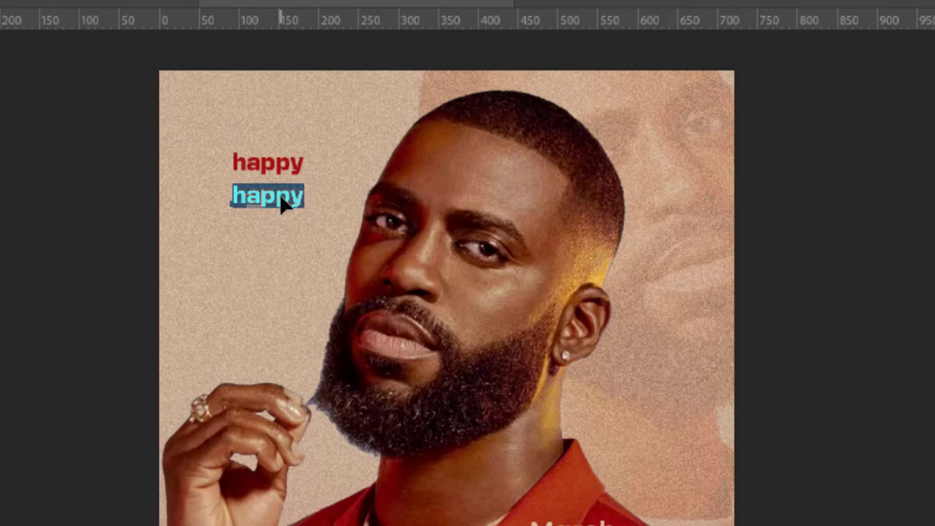
pyautogui.write('BIRTH')
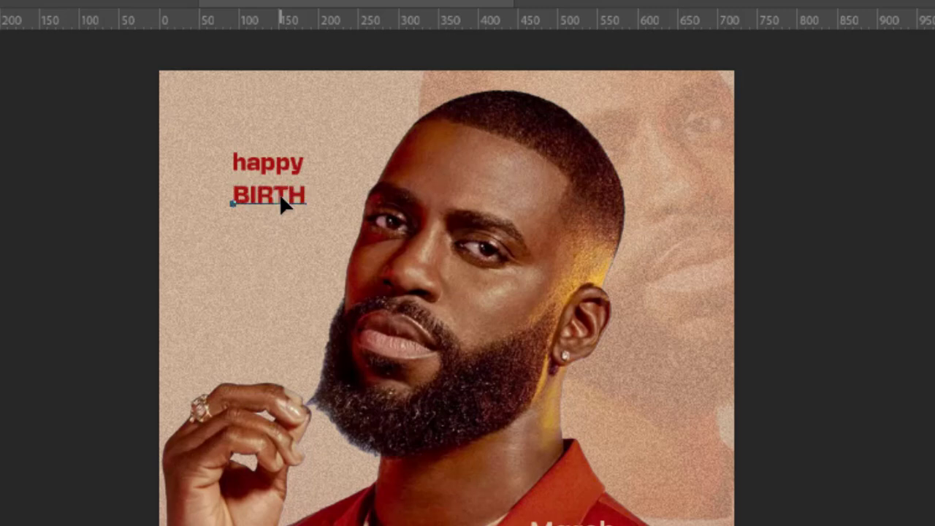
pyautogui.press('Home')
pyautogui.write('AY')
pyautogui.hotkey('ctrl', 'Return')
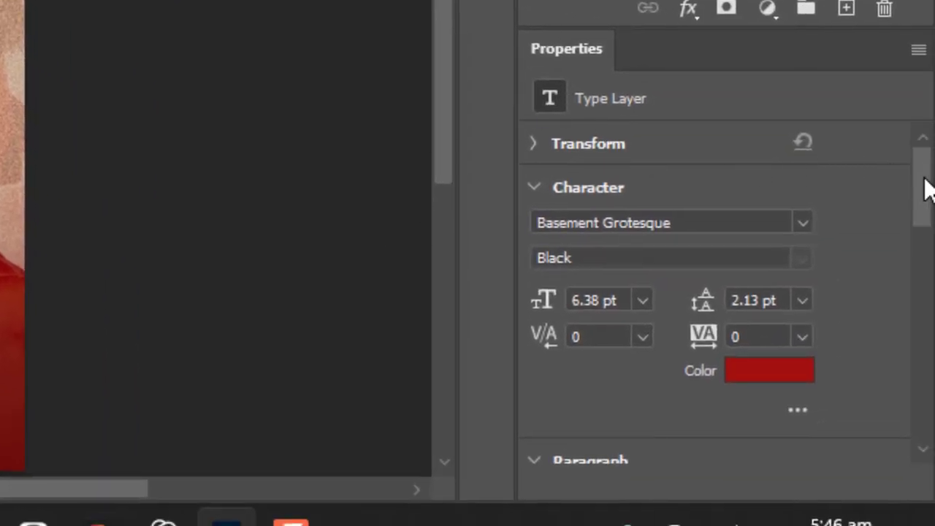
# - Set the BIRTH DAY text's leading to 7 pt and scale the text to 144.39%, about 132 by 84 px
pyautogui.scroll(-2, 924, 193)
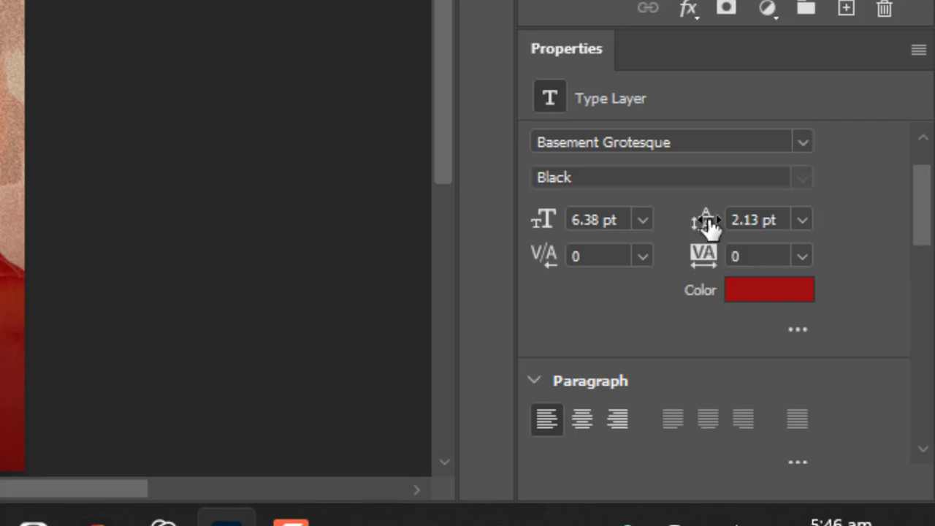
pyautogui.moveTo(709, 225)
pyautogui.mouseDown()
pyautogui.moveTo(716, 221)
pyautogui.moveTo(720, 232)
pyautogui.mouseUp()
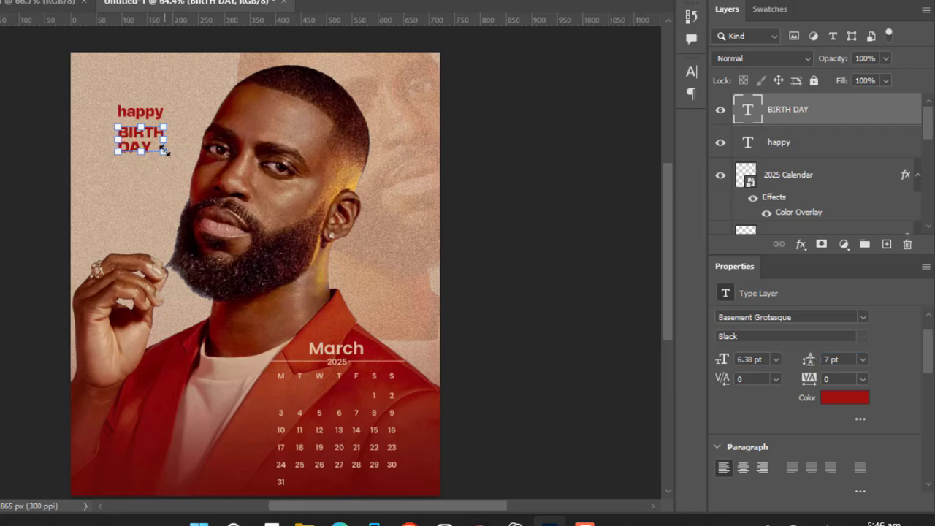
pyautogui.moveTo(166, 152); pyautogui.dragTo(183, 170)
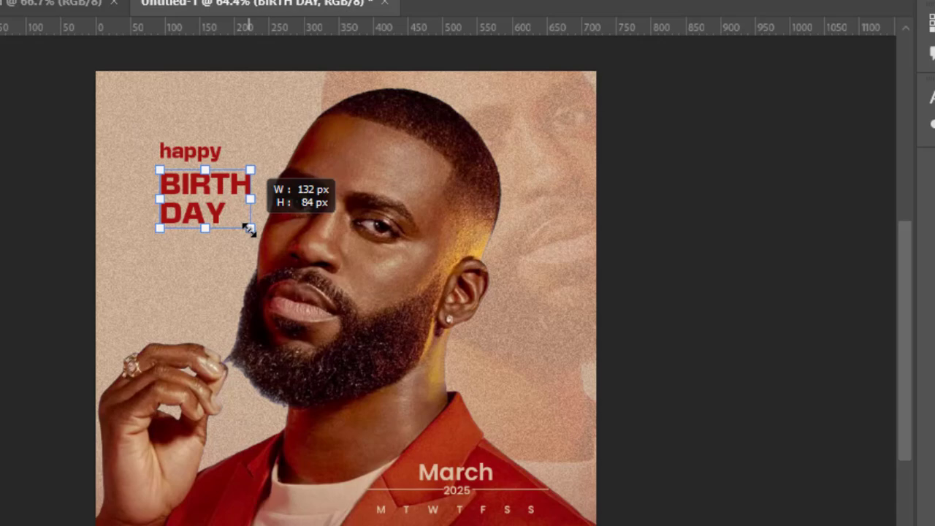
pyautogui.moveTo(249, 229); pyautogui.dragTo(250, 230)
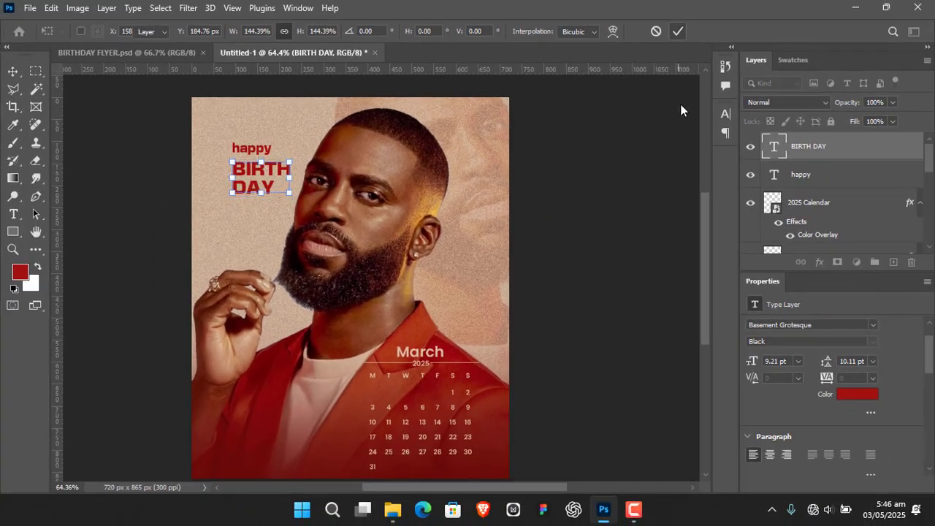
pyautogui.press('Return')
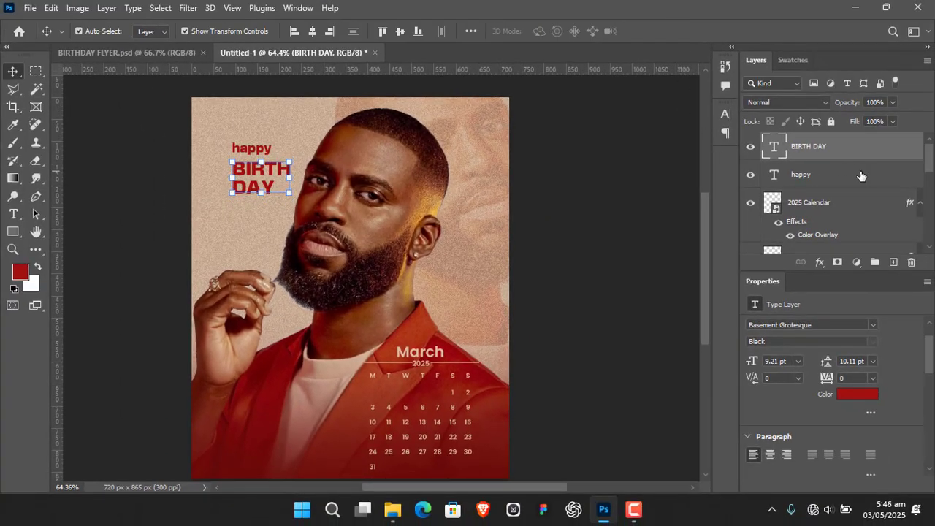
# - Move the BIRTH DAY and happy text layers together left and slightly up, away from the man's face, and deselect them
pyautogui.keyDown('shift'); pyautogui.click(822, 179); pyautogui.keyUp('shift')
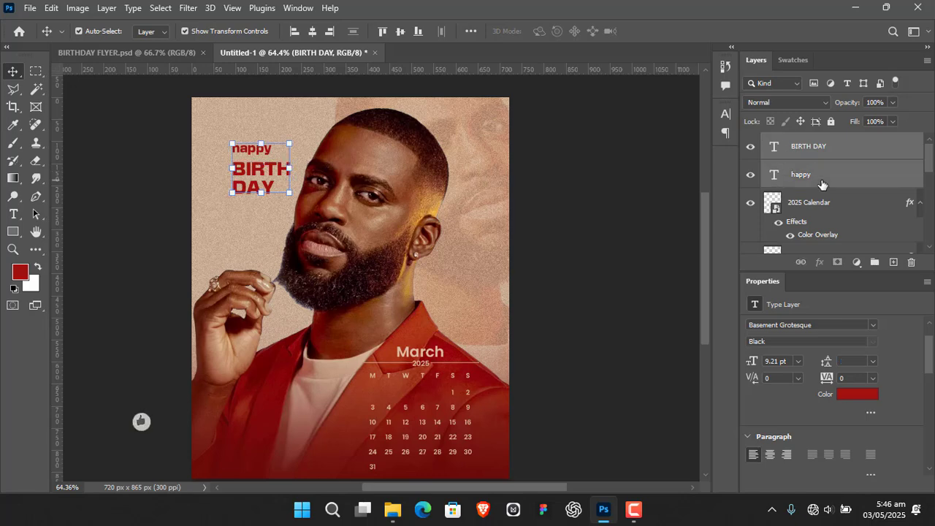
pyautogui.hotkey('shift', 'Left')
pyautogui.hotkey('shift', 'Left')
pyautogui.hotkey('shift', 'Left')
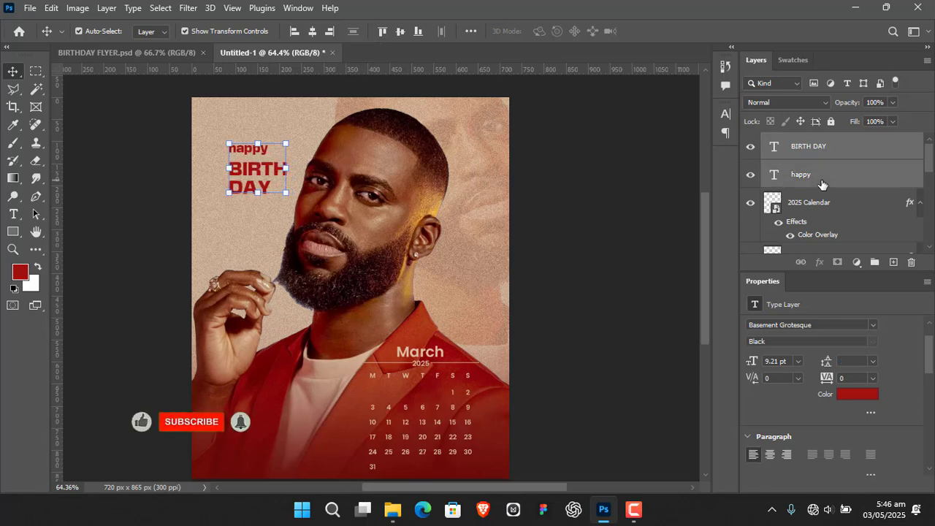
pyautogui.hotkey('shift', 'Up')
pyautogui.hotkey('shift', 'Up')
pyautogui.hotkey('shift', 'Down')
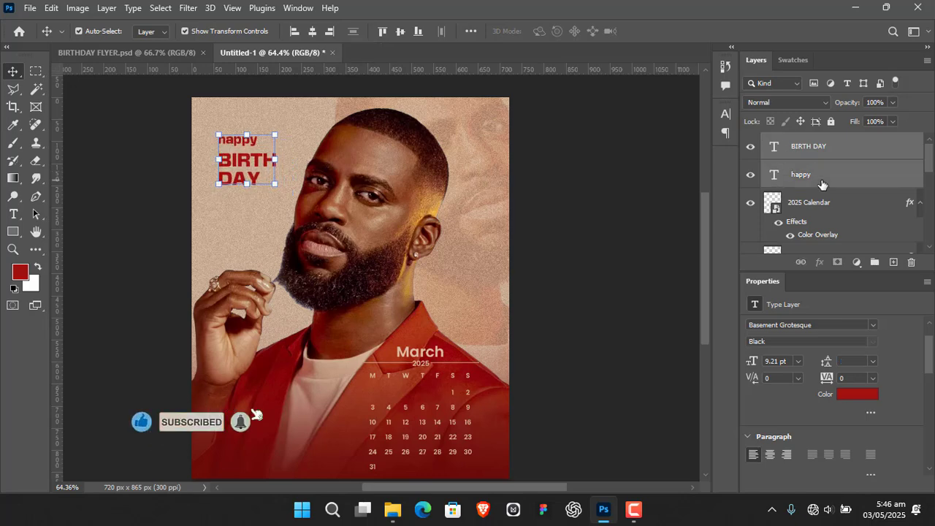
pyautogui.hotkey('shift', 'Left')
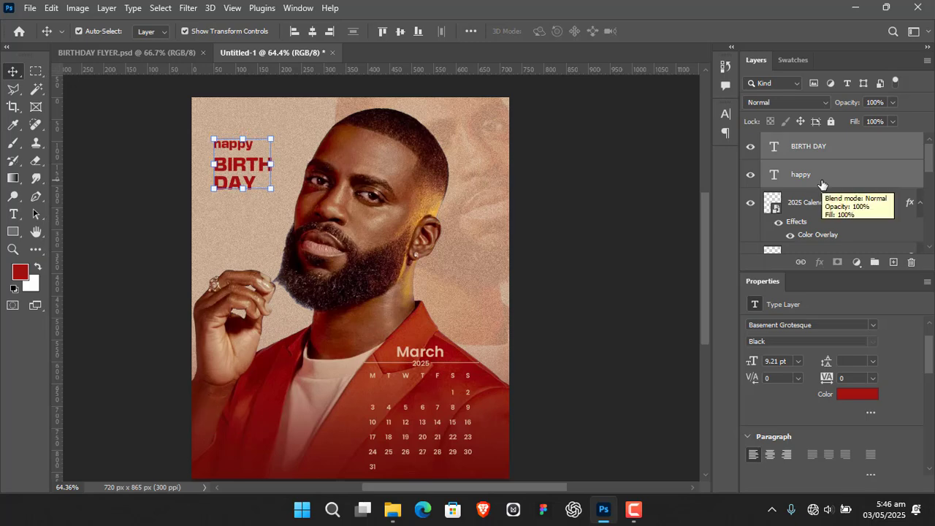
pyautogui.click(603, 221)
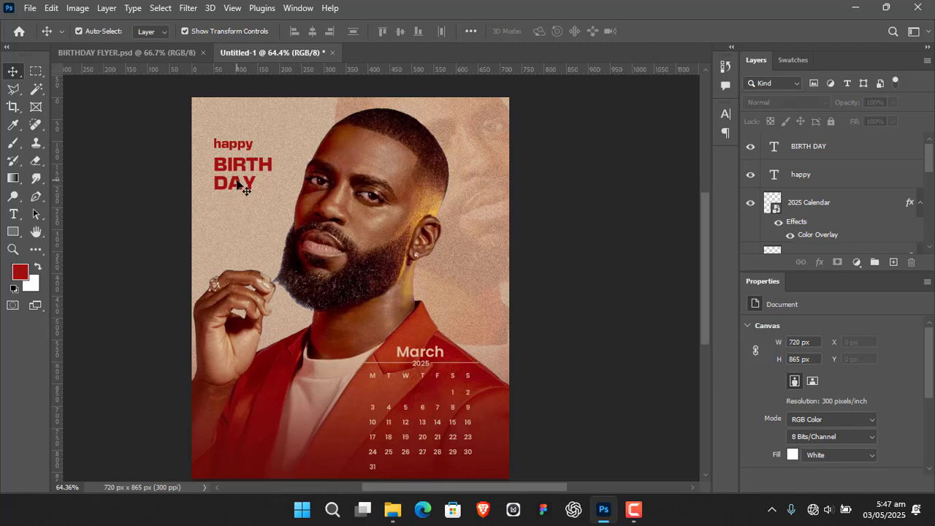
# - Draw a beige rectangle without stroke, about 119 by 35 px, over the happy text on a layer above it
pyautogui.click(247, 145)
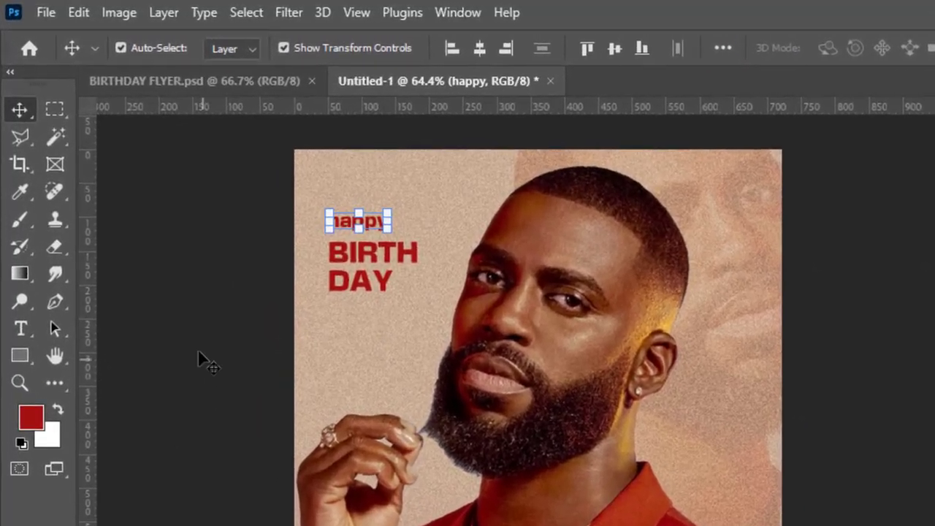
pyautogui.click(20, 356)
pyautogui.click(135, 356)
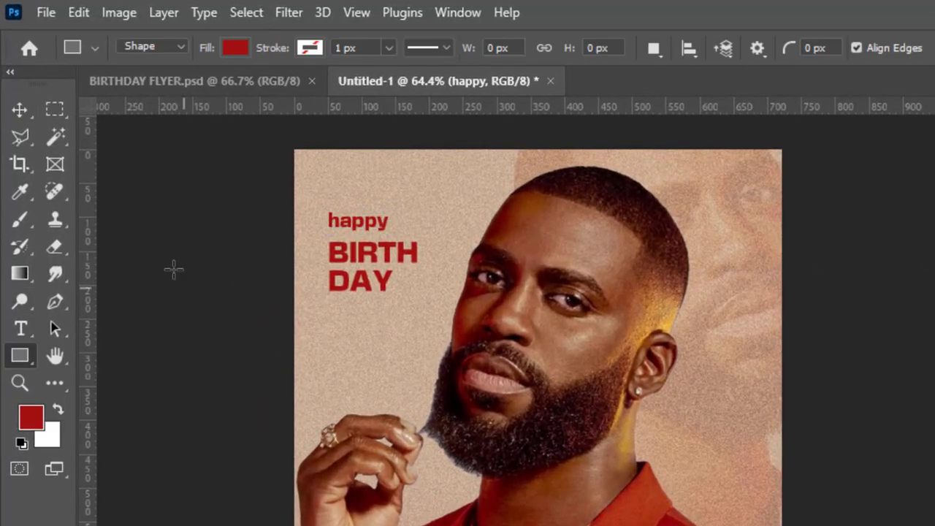
pyautogui.click(236, 48)
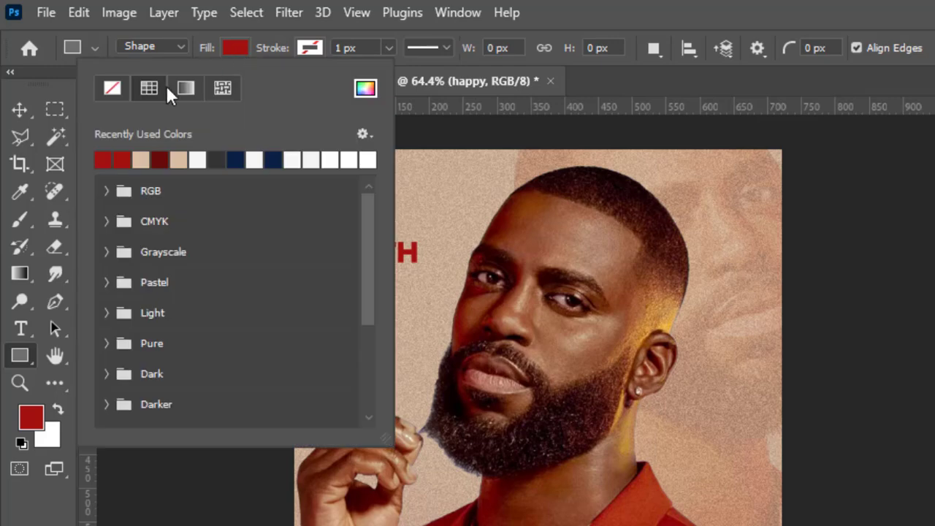
pyautogui.click(142, 158)
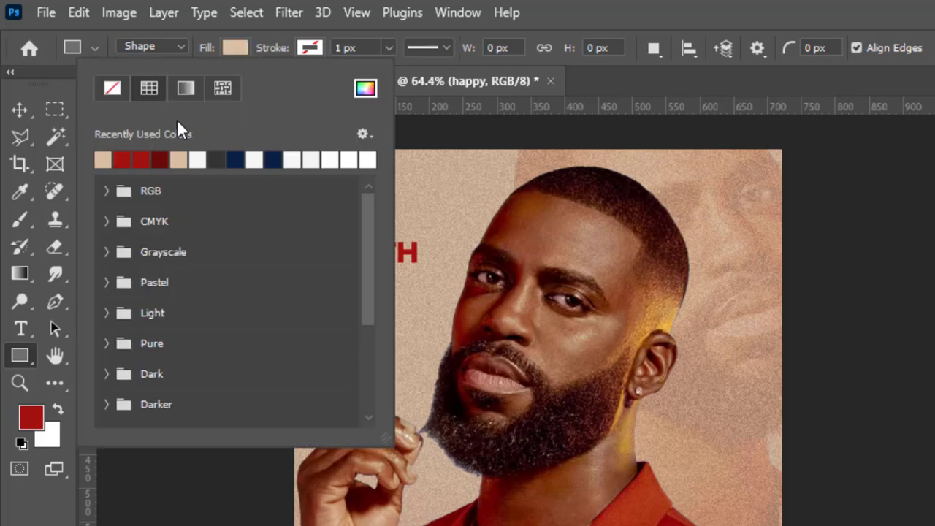
pyautogui.click(235, 47)
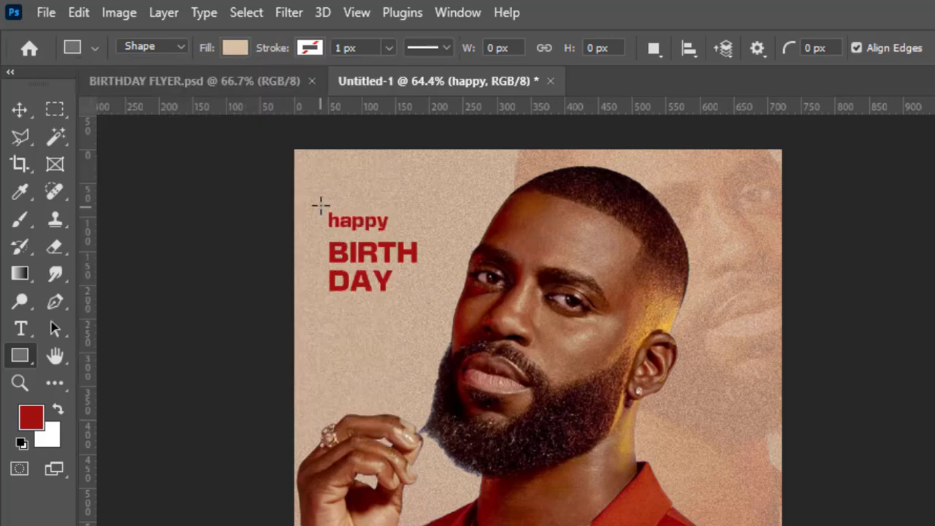
pyautogui.moveTo(321, 203); pyautogui.dragTo(399, 225)
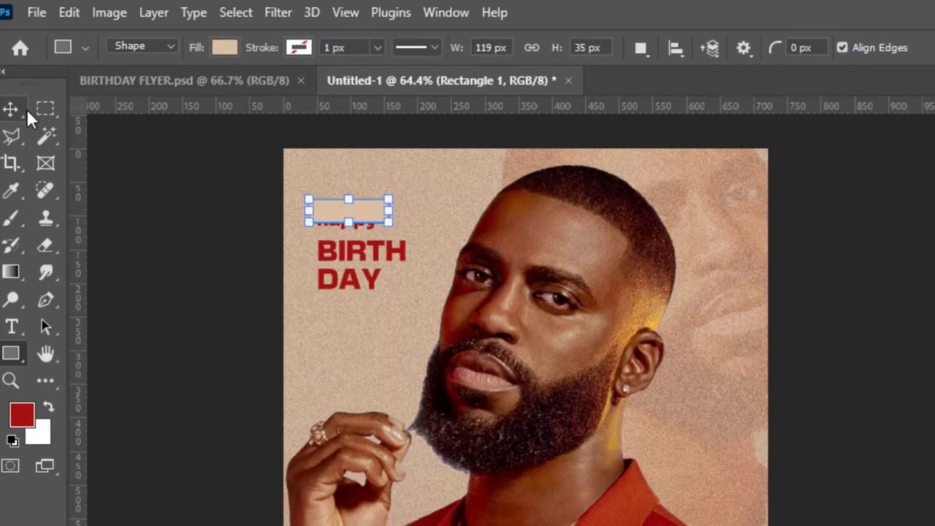
# - Place the happy text layer above the beige rectangle, nudge the text up until it is centred on the rectangle, and deselect it
pyautogui.click(22, 108)
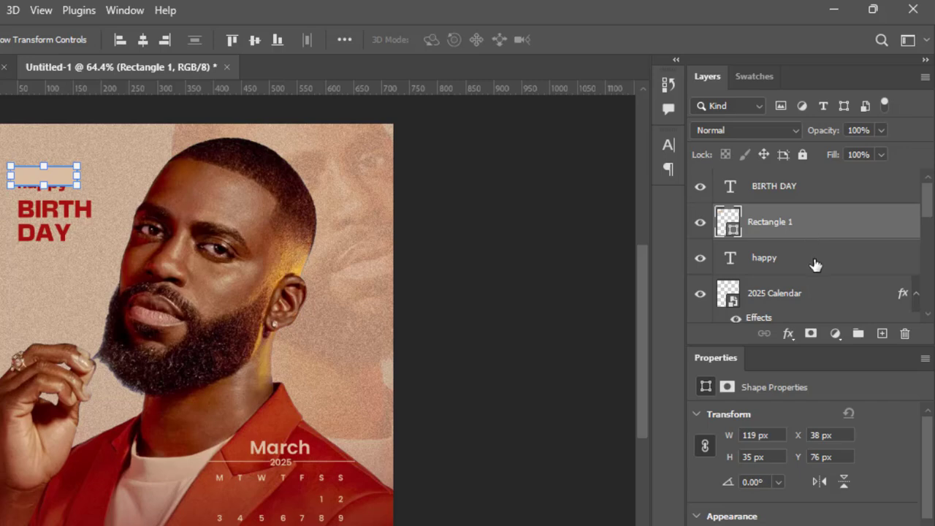
pyautogui.moveTo(815, 264); pyautogui.dragTo(811, 211)
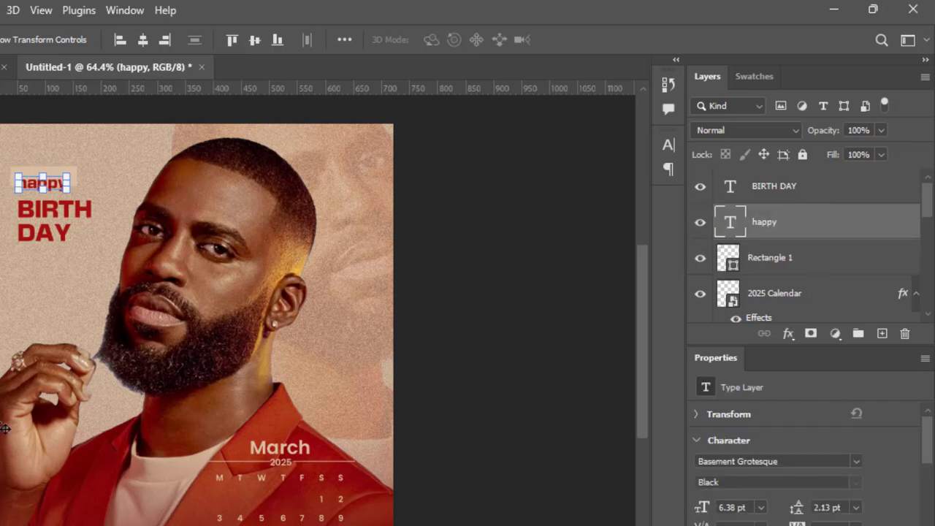
pyautogui.press('Up')
pyautogui.press('Up')
pyautogui.press('Up')
pyautogui.press('Up')
pyautogui.press('Up')
pyautogui.press('Up')
pyautogui.press('Up')
pyautogui.press('Up')
pyautogui.press('Up')
pyautogui.press('Up')
pyautogui.press('Up')
pyautogui.press('Up')
pyautogui.press('Up')
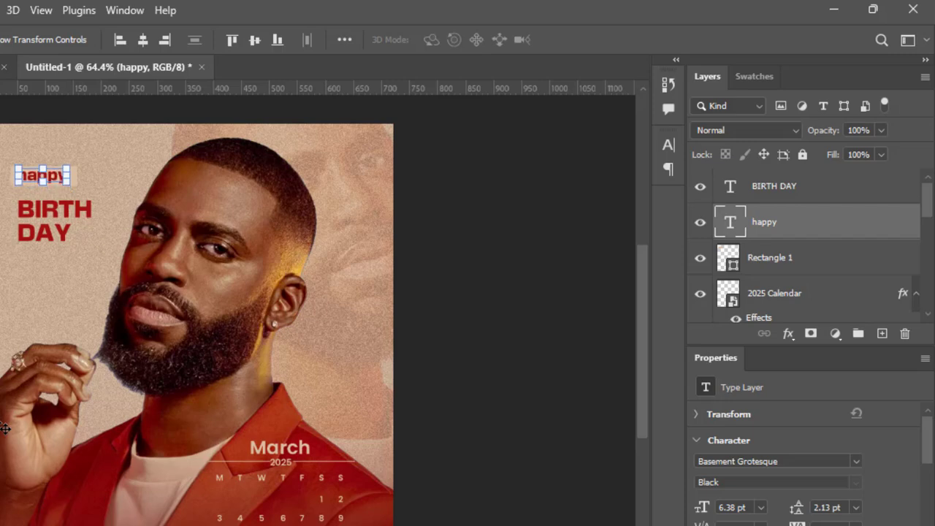
pyautogui.click(532, 265)
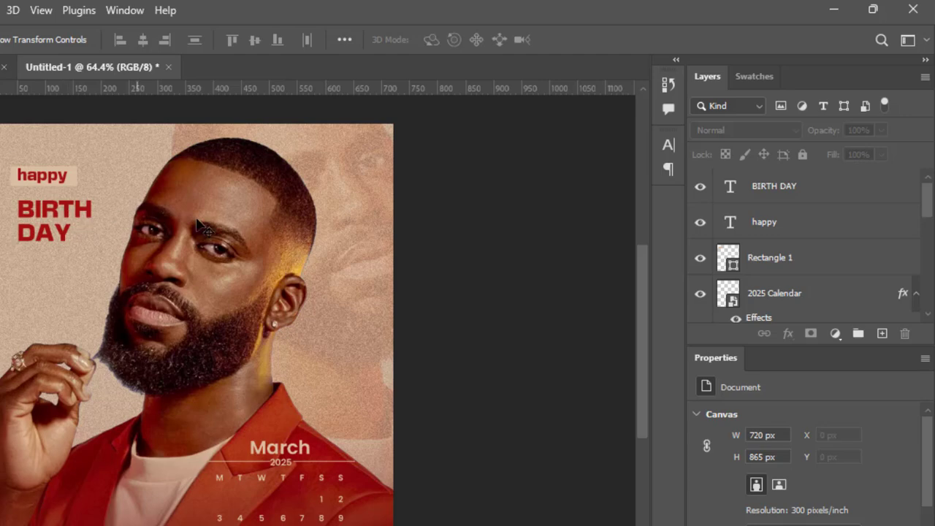
# - Group the happy text layer together with its beige rectangle
pyautogui.click(822, 225)
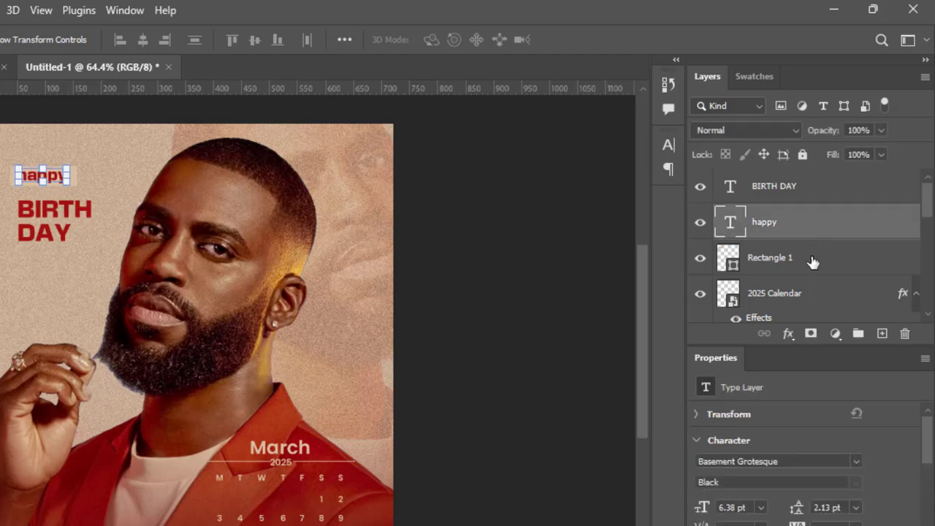
pyautogui.keyDown('shift'); pyautogui.click(810, 261); pyautogui.keyUp('shift')
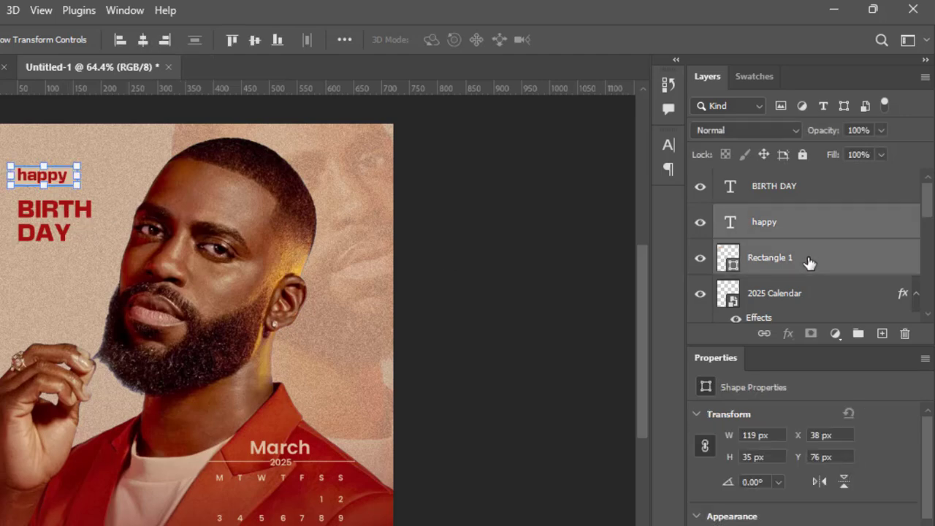
pyautogui.click(858, 334)
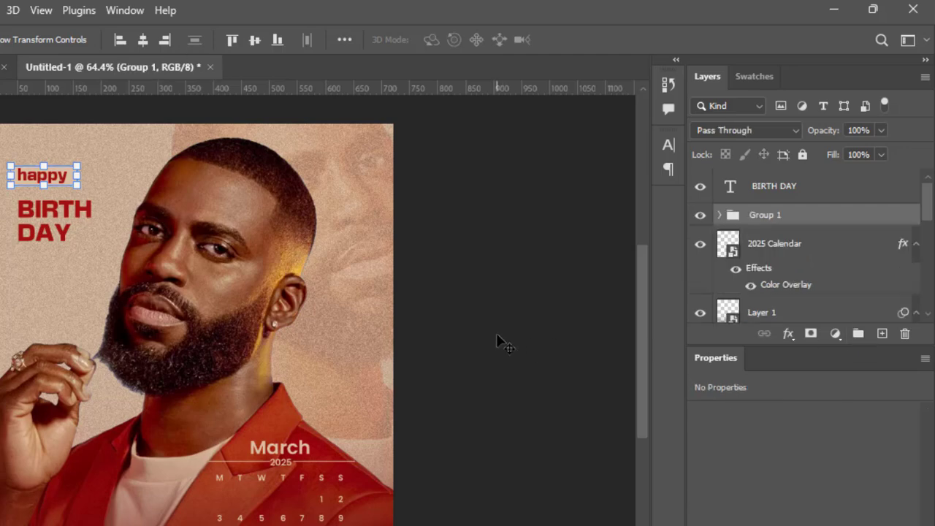
# - Nudge the happy group slightly right and down so it sits close above the BIRTH DAY text
pyautogui.press('Right')
pyautogui.press('Right')
pyautogui.press('Right')
pyautogui.press('Right')
pyautogui.press('Right')
pyautogui.press('Right')
pyautogui.press('Down')
pyautogui.press('Down')
pyautogui.press('Down')
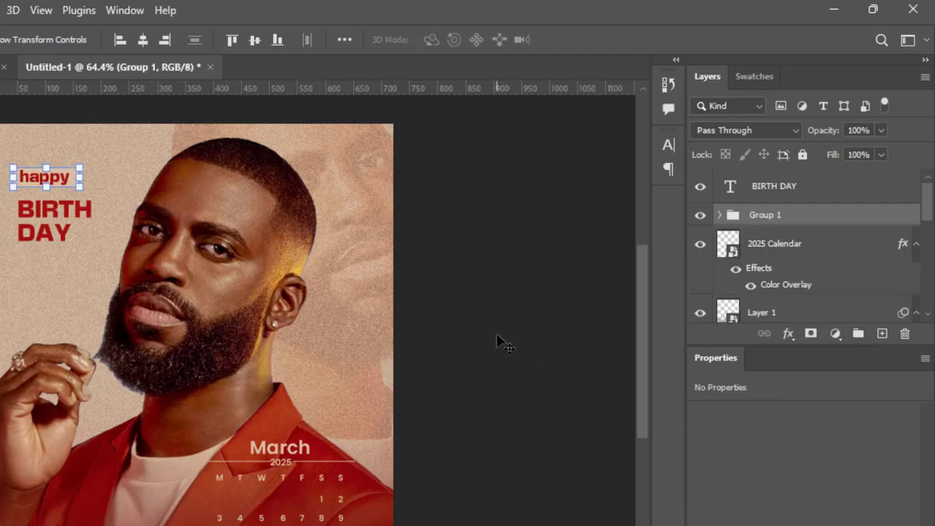
pyautogui.press('Down')
pyautogui.press('Down')
pyautogui.press('Down')
pyautogui.press('Down')
pyautogui.press('Down')
pyautogui.press('Down')
pyautogui.press('Down')
pyautogui.press('Down')
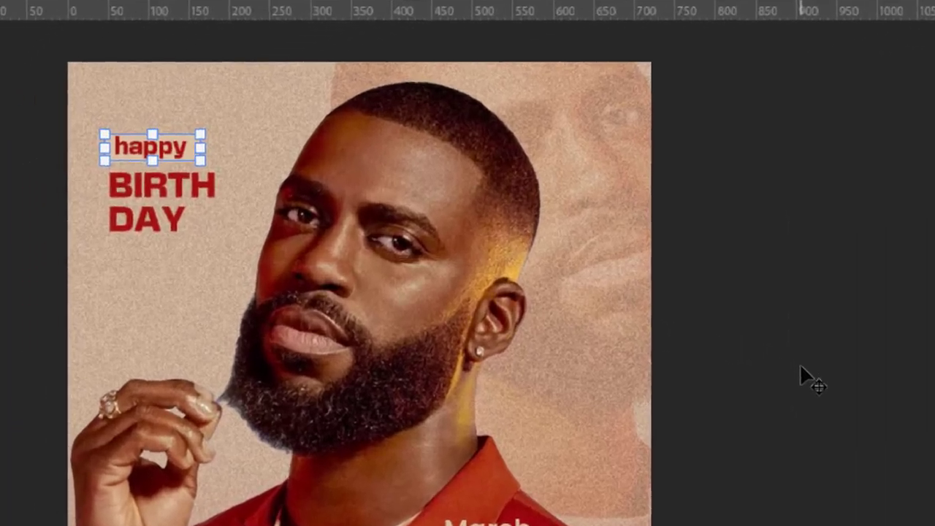
pyautogui.press('Right')
pyautogui.press('Right')
pyautogui.press('Right')
pyautogui.press('Right')
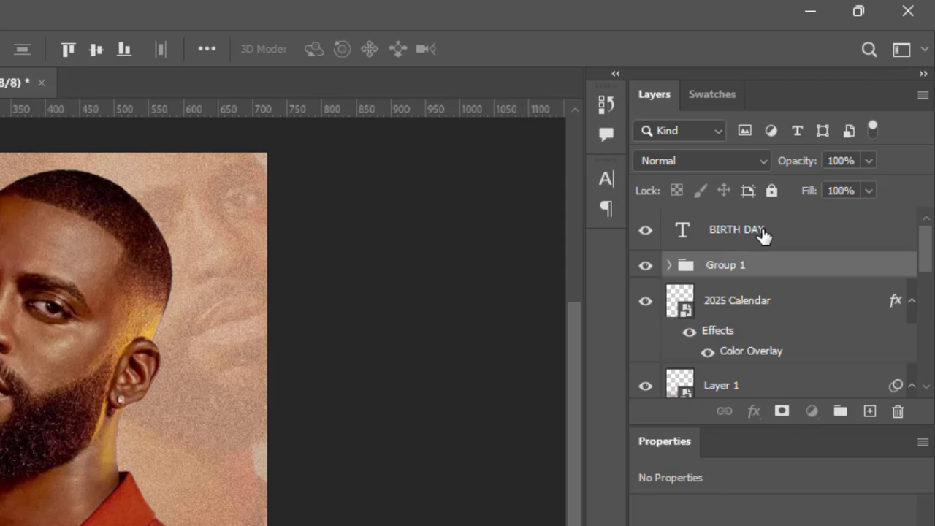
# - Align the left edges of the happy group and the BIRTH DAY text relative to the selection, and deselect them
pyautogui.keyDown('shift'); pyautogui.click(762, 234); pyautogui.keyUp('shift')
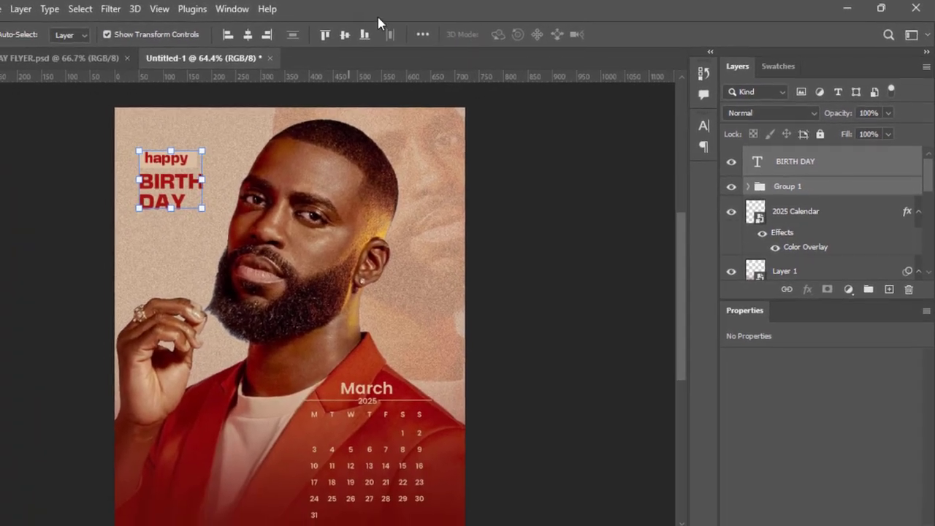
pyautogui.click(301, 43)
pyautogui.click(494, 176)
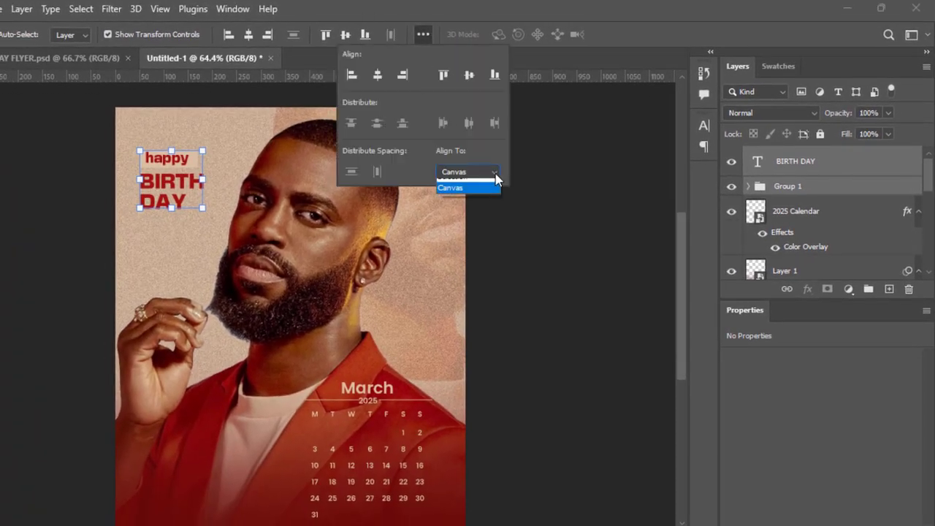
pyautogui.click(352, 76)
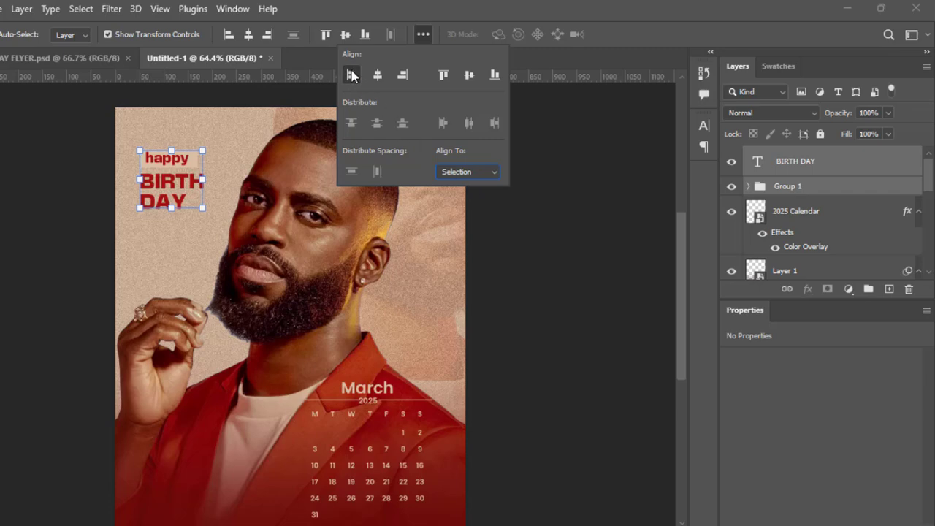
pyautogui.click(559, 219)
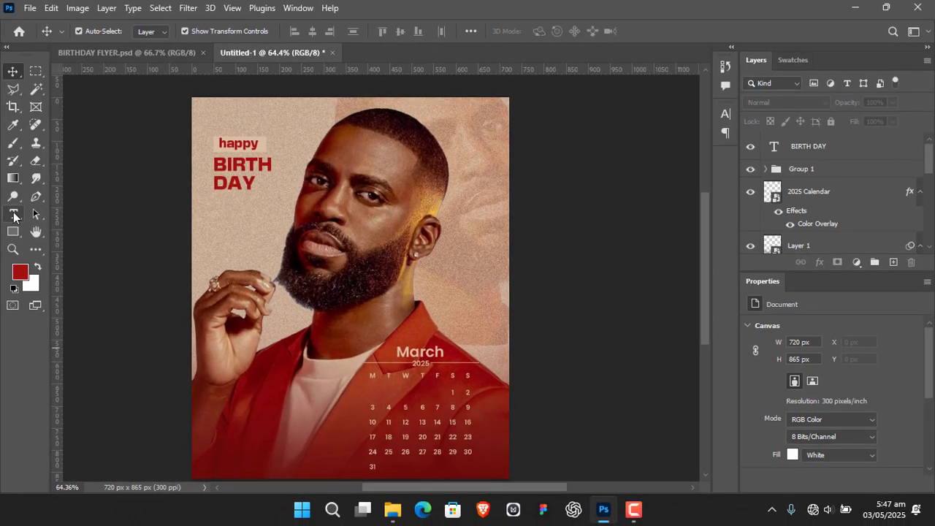
# - Add a 3 pt red "Lorem Ipsum" placeholder text beside the man's head and set its tracking to 2300
pyautogui.click(13, 215)
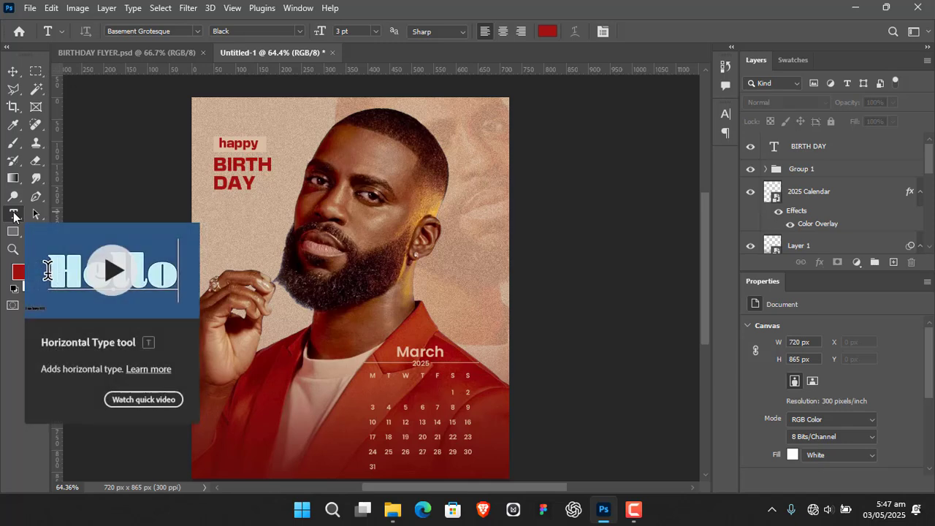
pyautogui.click(467, 185)
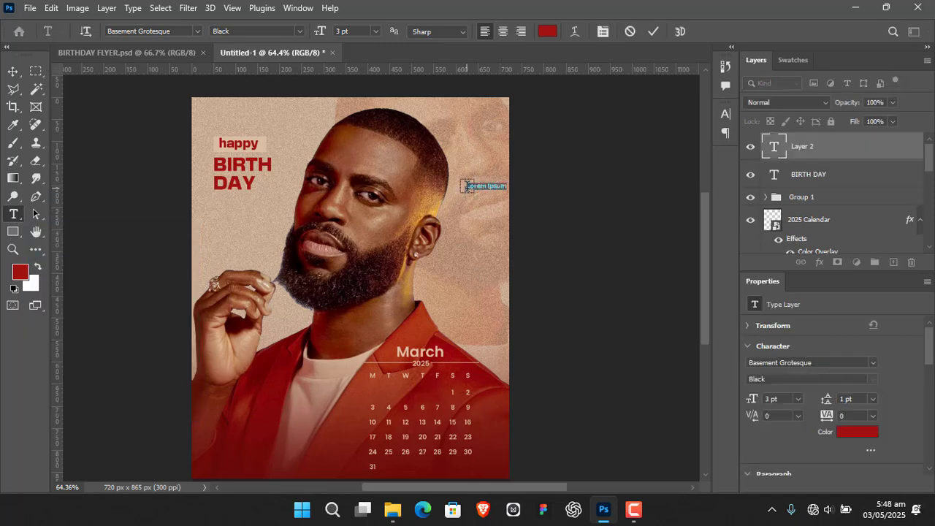
pyautogui.click(653, 32)
pyautogui.press('v')
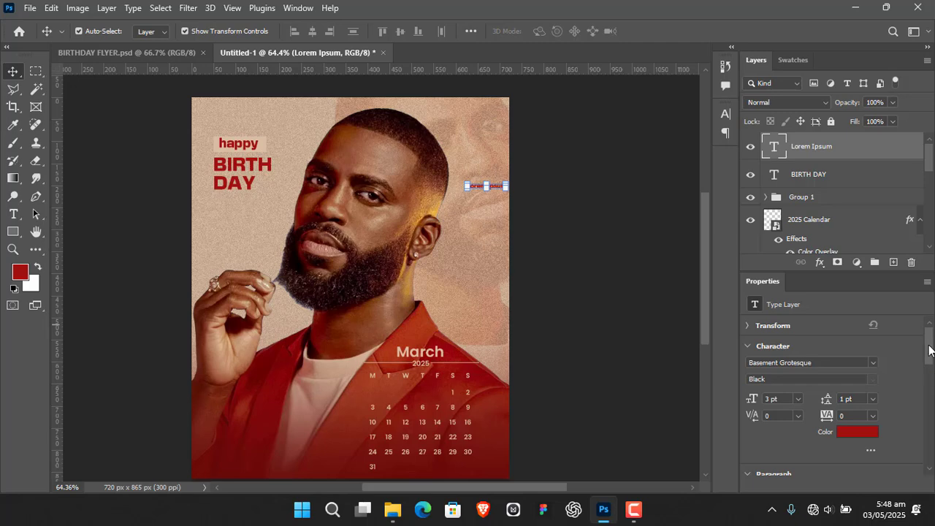
pyautogui.scroll(-1, 930, 353)
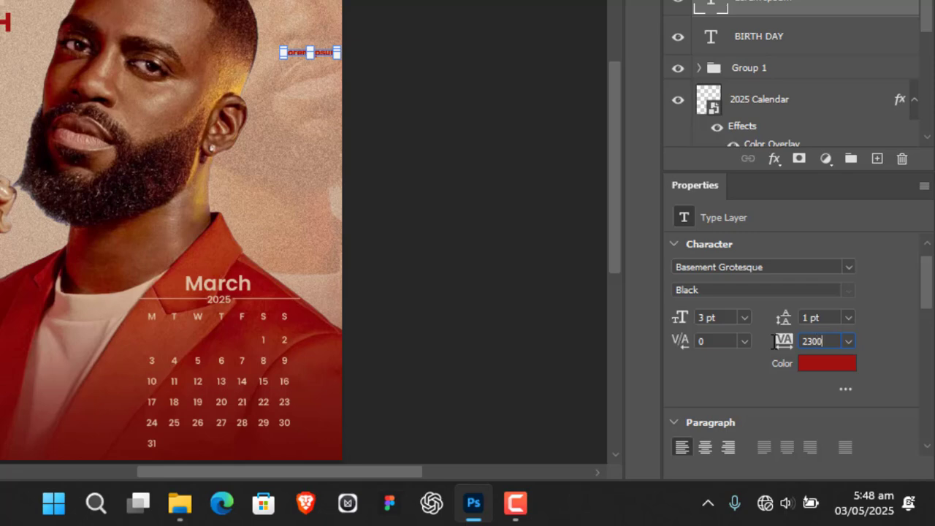
pyautogui.press('Return')
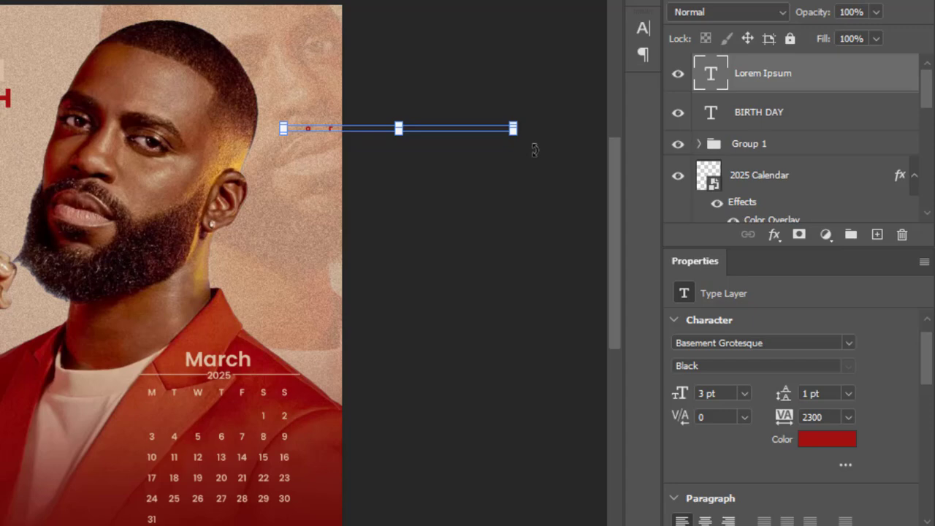
# - Rotate the Lorem Ipsum text 90° clockwise and shift it left onto the flyer, near the flyer's right edge
pyautogui.moveTo(535, 149); pyautogui.dragTo(395, 256)
pyautogui.press('Return')
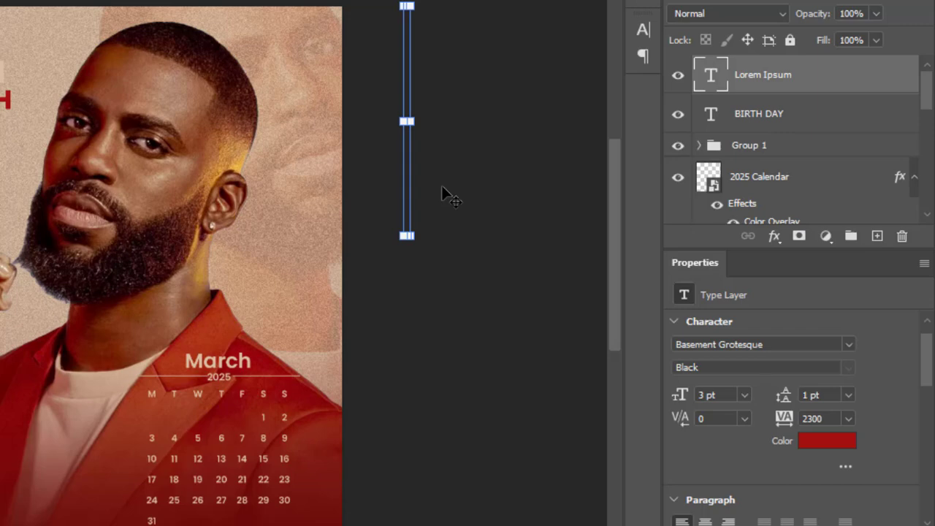
pyautogui.hotkey('shift', 'Left')
pyautogui.hotkey('shift', 'Left')
pyautogui.hotkey('shift', 'Left')
pyautogui.hotkey('shift', 'Left')
pyautogui.hotkey('shift', 'Left')
pyautogui.hotkey('shift', 'Left')
pyautogui.hotkey('shift', 'Left')
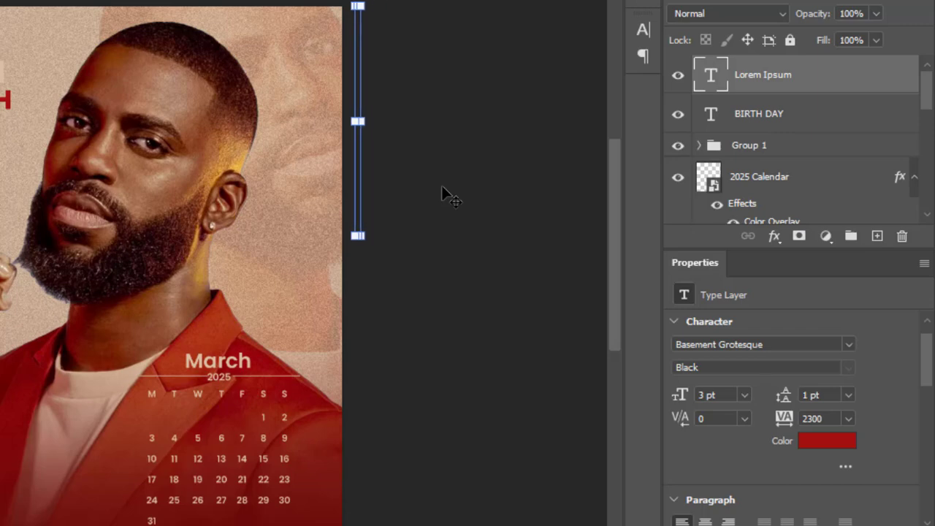
pyautogui.hotkey('shift', 'Left')
pyautogui.hotkey('shift', 'Left')
pyautogui.hotkey('shift', 'Left')
pyautogui.hotkey('shift', 'Left')
pyautogui.hotkey('shift', 'Left')
pyautogui.hotkey('shift', 'Left')
pyautogui.hotkey('shift', 'Left')
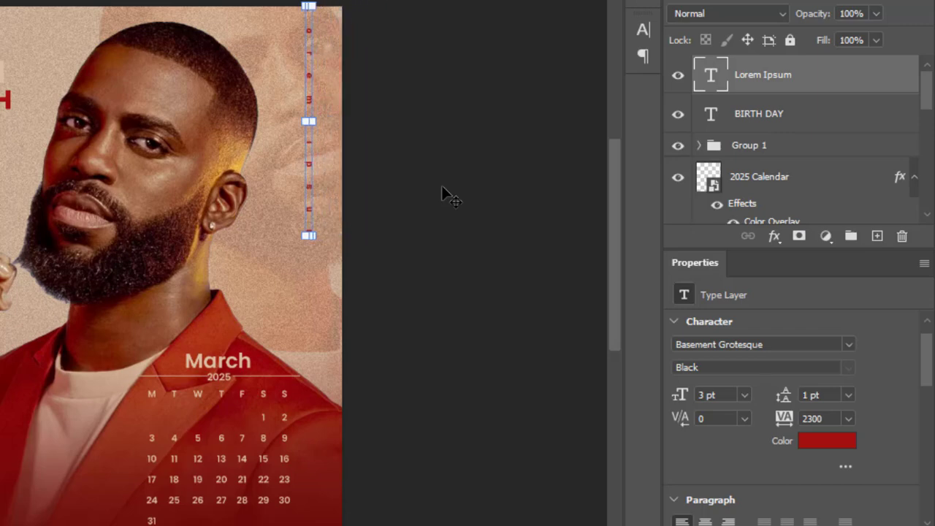
# - Lower the vertical Lorem Ipsum text to leave a margin below the flyer's top edge, fine-tune its horizontal position, and deselect it
pyautogui.hotkey('shift', 'Down')
pyautogui.hotkey('shift', 'Down')
pyautogui.hotkey('shift', 'Down')
pyautogui.hotkey('shift', 'Left')
pyautogui.hotkey('shift', 'Down')
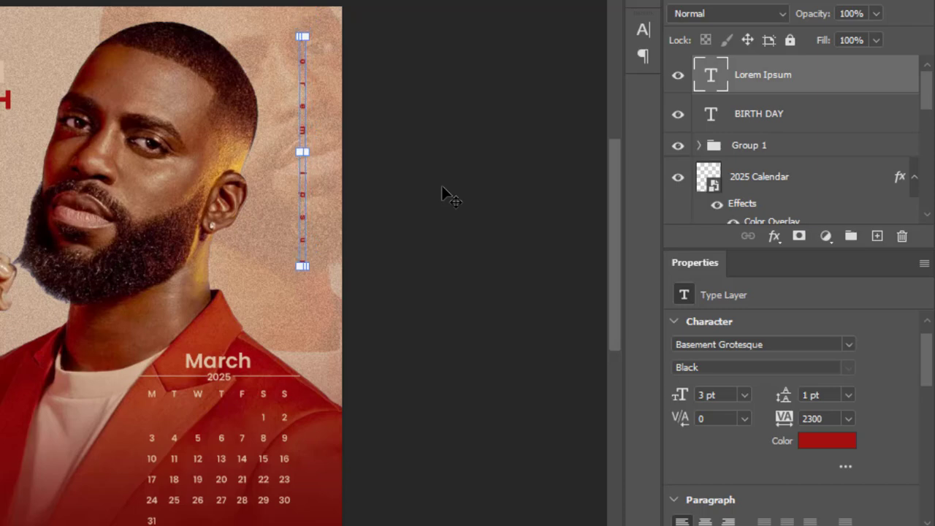
pyautogui.press('Right')
pyautogui.press('Down')
pyautogui.press('Down')
pyautogui.press('Down')
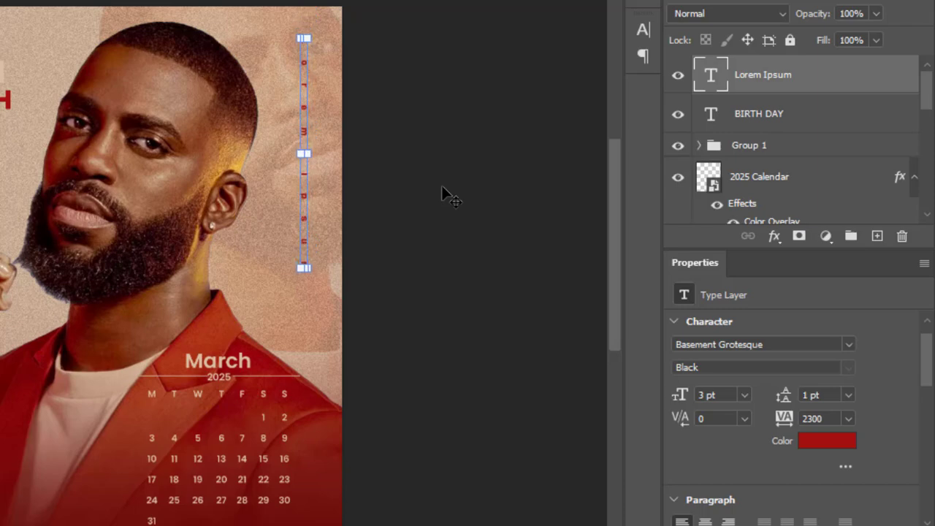
pyautogui.press('Right')
pyautogui.press('Down')
pyautogui.press('Down')
pyautogui.press('Down')
pyautogui.click(444, 187)
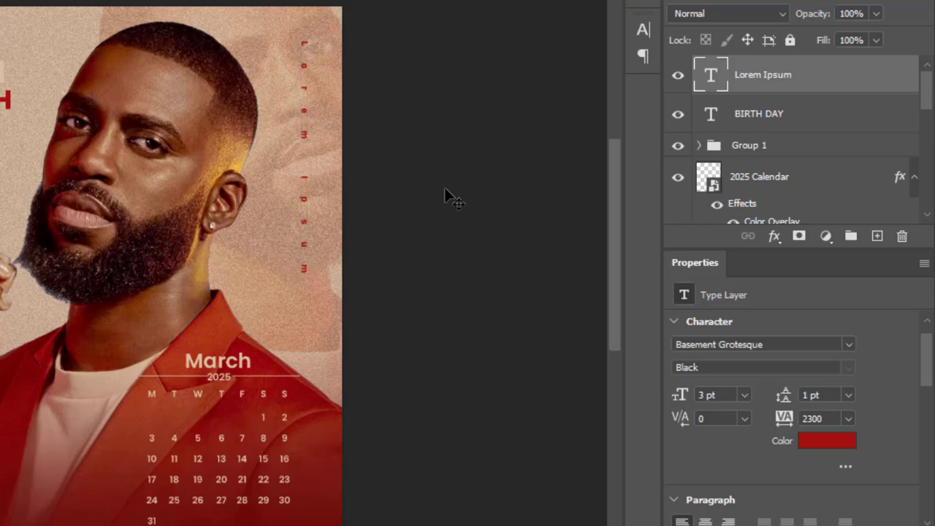
# - Set up the Ellipse tool with a beige 1 px stroke and no fill
pyautogui.scroll(-3, 161, 337)
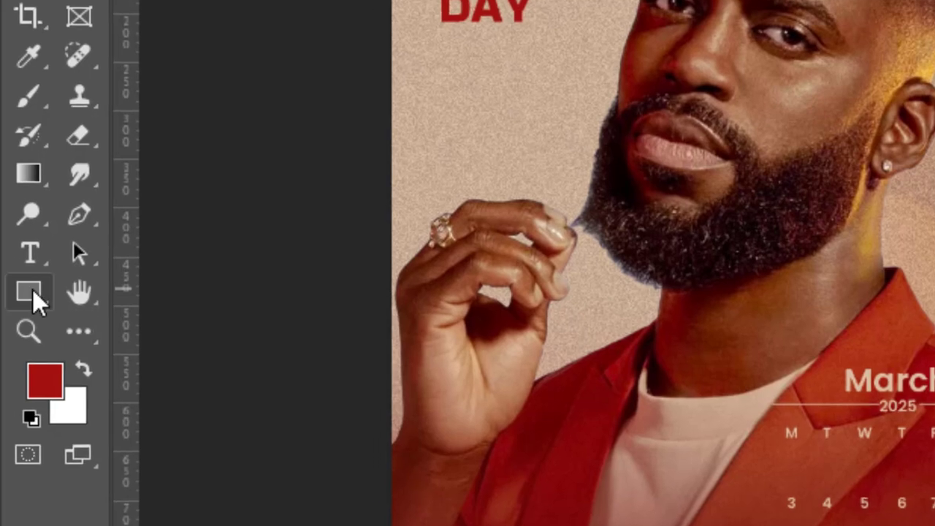
pyautogui.rightClick(33, 290)
pyautogui.click(132, 322)
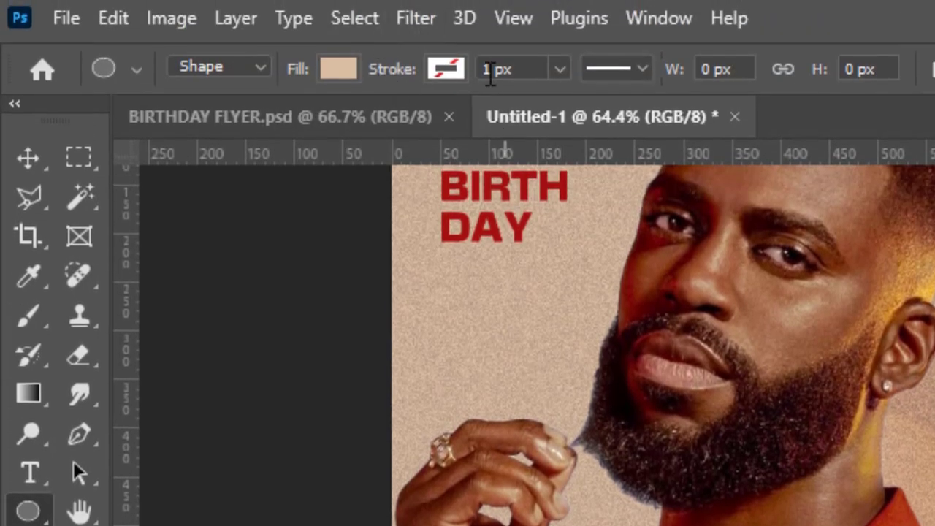
pyautogui.click(443, 70)
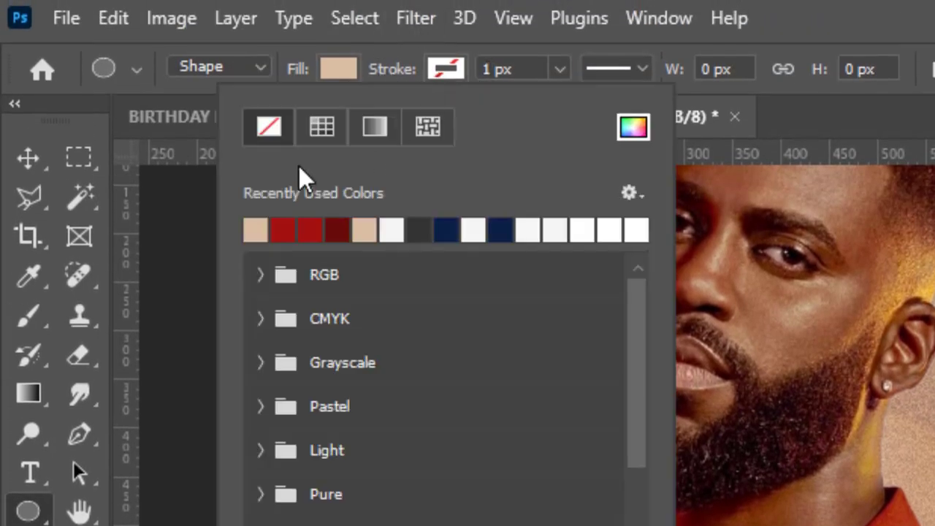
pyautogui.click(257, 230)
pyautogui.click(329, 73)
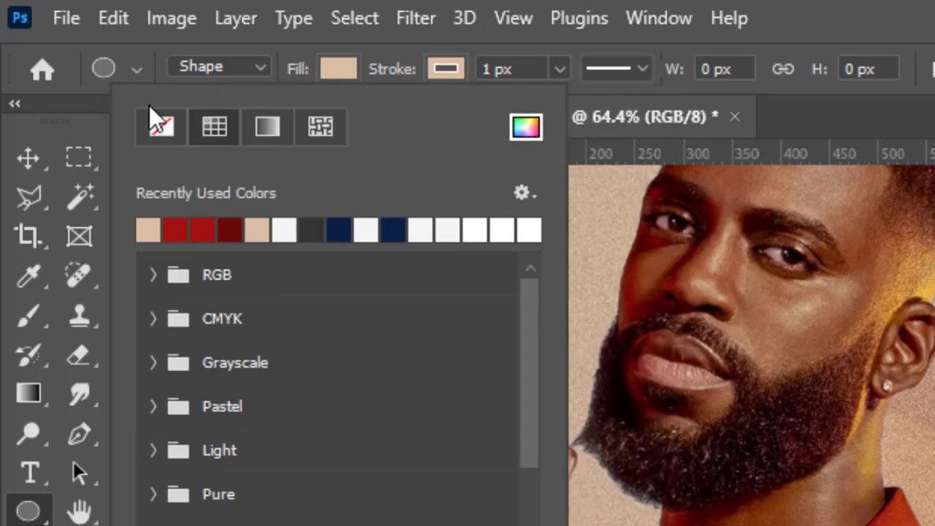
pyautogui.click(165, 118)
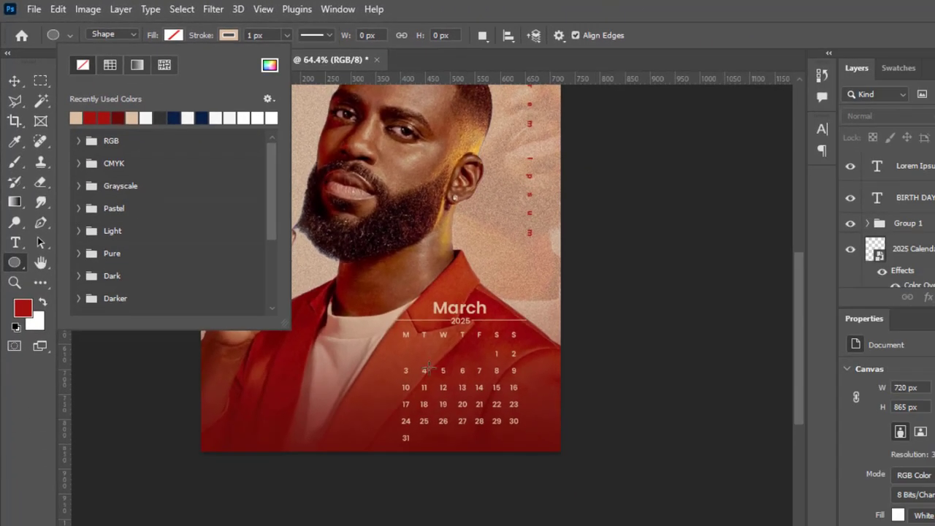
pyautogui.press('Escape')
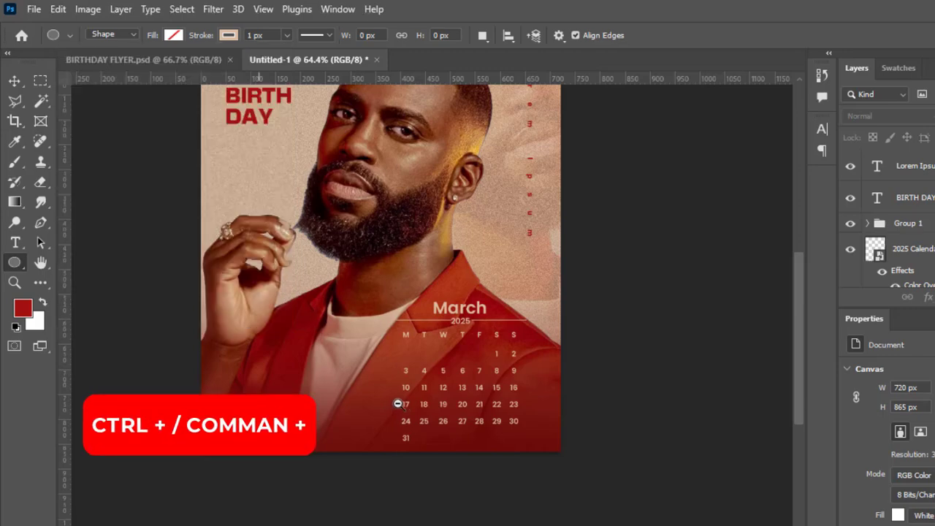
# - Draw an outlined ellipse about 33 by 23 px around the date 19 in the March calendar
pyautogui.hotkey('ctrl', '+')
pyautogui.hotkey('ctrl', '+')
pyautogui.hscroll(2, 502, 428)
pyautogui.scroll(-1, 502, 428)
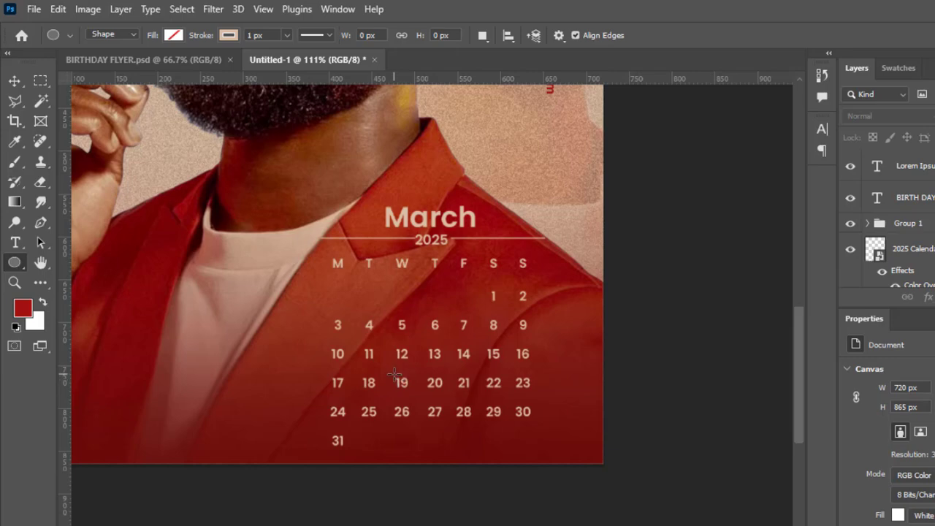
pyautogui.moveTo(394, 374); pyautogui.dragTo(421, 391)
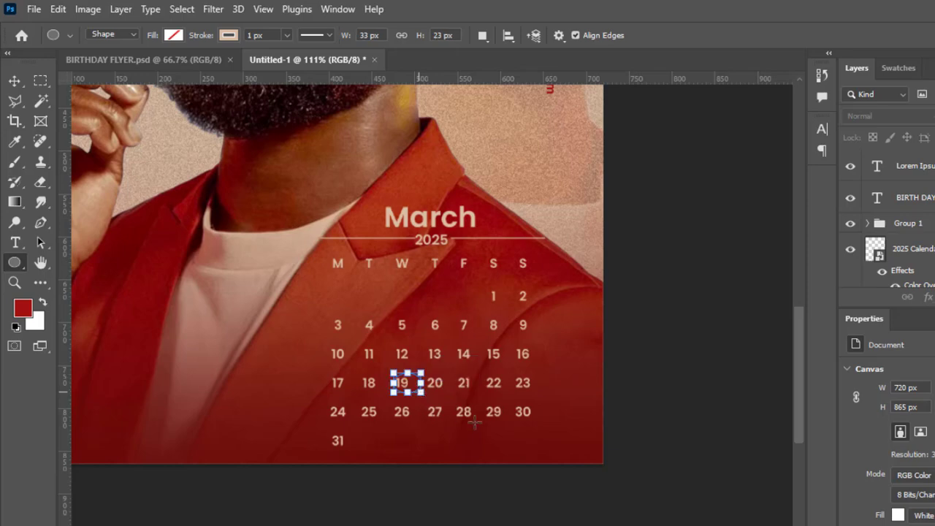
# - Nudge the ellipse left until it is centred on the date 19
pyautogui.click(20, 79)
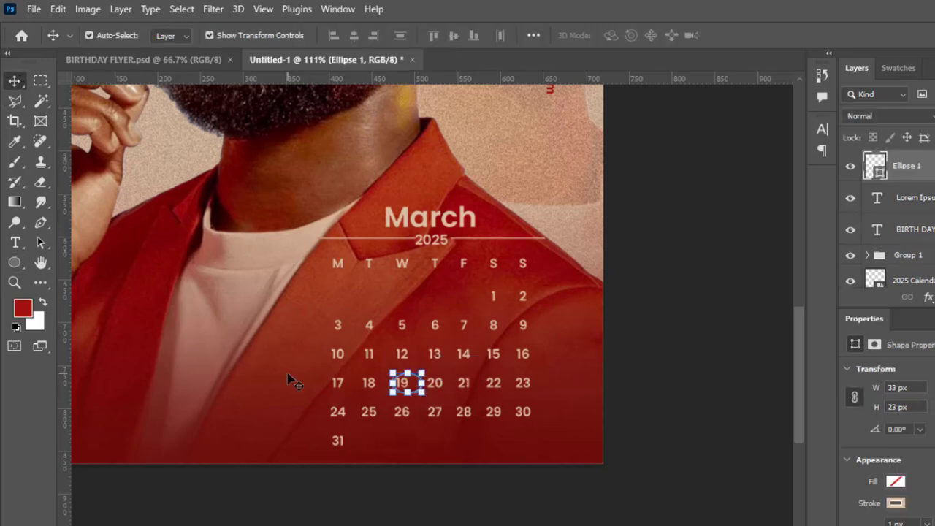
pyautogui.press('Left')
pyautogui.press('Left')
pyautogui.press('Left')
pyautogui.press('Left')
pyautogui.press('Left')
pyautogui.press('Left')
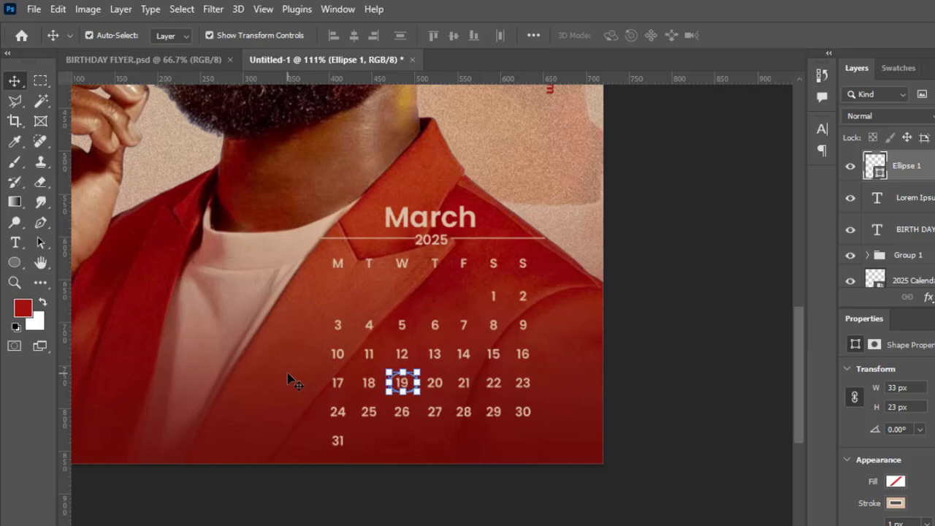
# - Fine-tune the ellipse's position around the date 19 by nudging it left and up, and deselect it
pyautogui.press('Left')
pyautogui.press('Left')
pyautogui.press('Left')
pyautogui.press('Left')
pyautogui.click(680, 278)
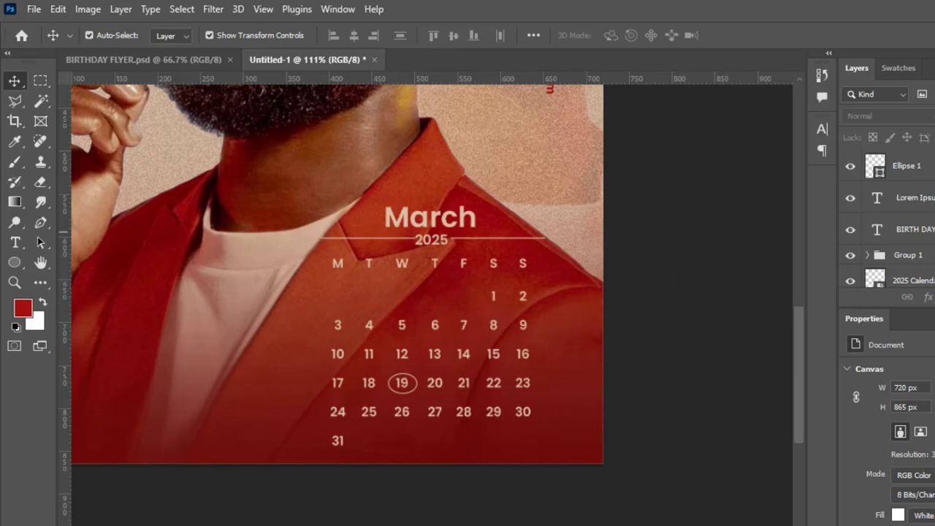
pyautogui.click(881, 169)
pyautogui.press('Up')
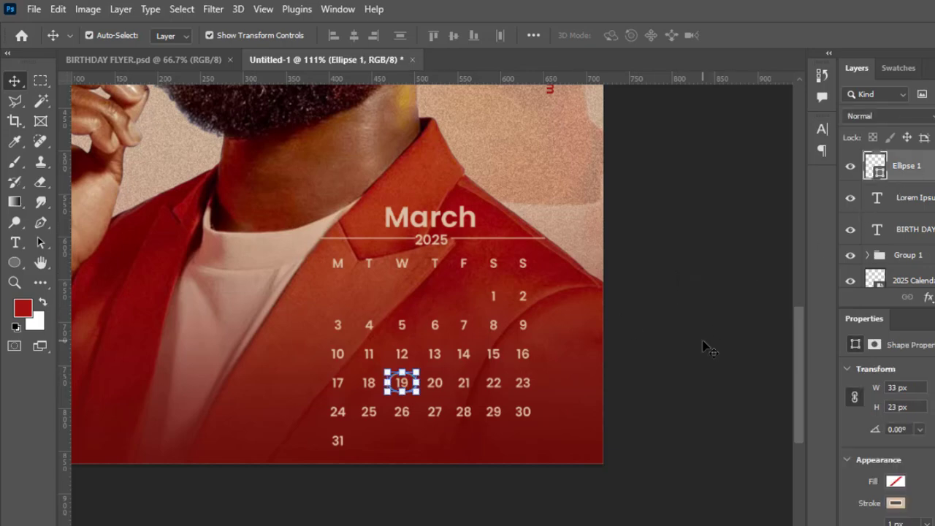
pyautogui.click(685, 301)
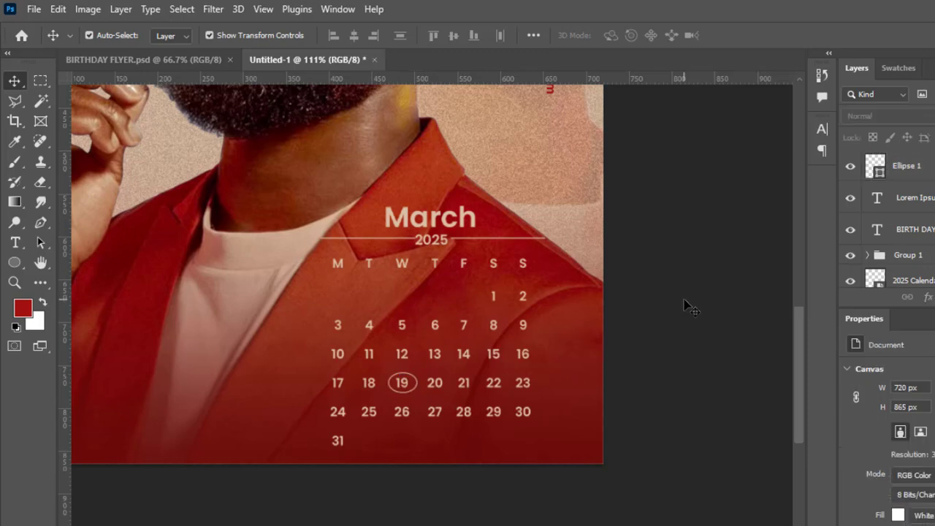
pyautogui.hotkey('ctrl', '0')
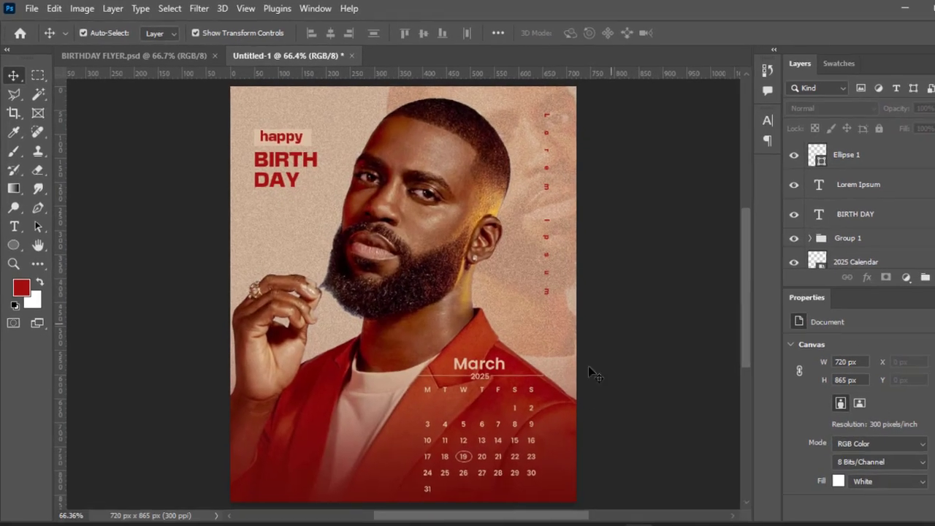
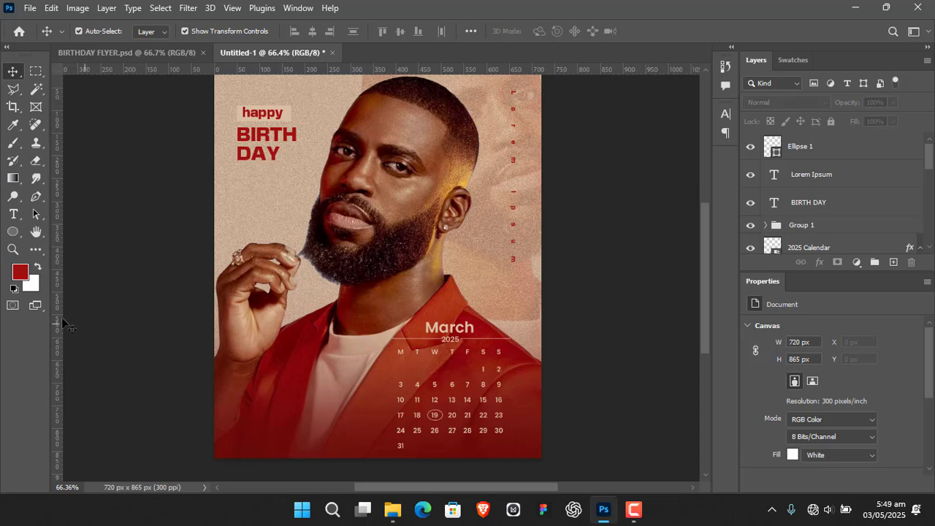
# - Add a Lorem ipsum paragraph text box in beige dcbea4 on the jacket, to the left of the March calendar
pyautogui.click(15, 219)
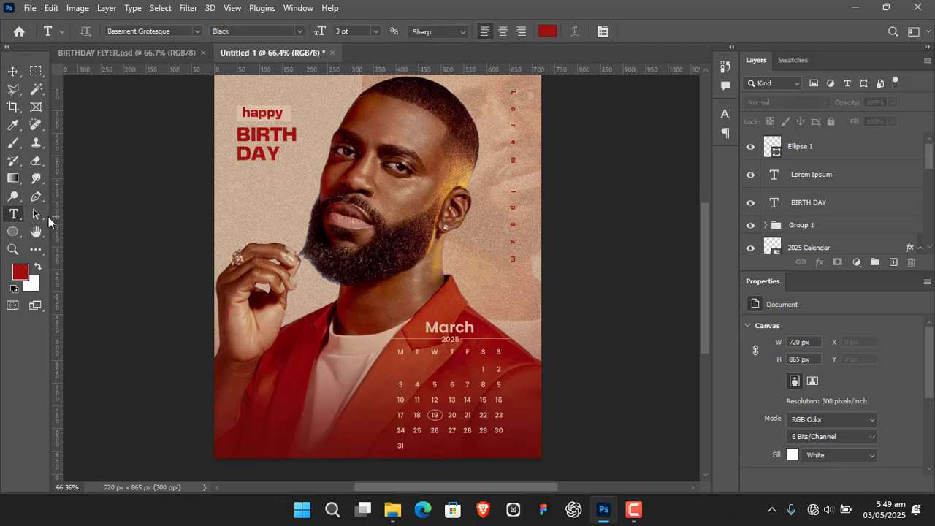
pyautogui.click(548, 31)
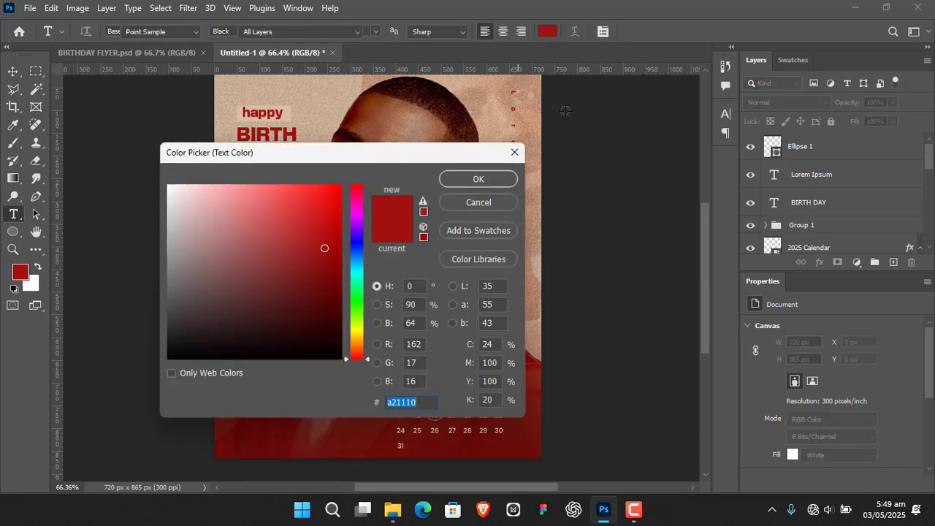
pyautogui.click(793, 60)
pyautogui.click(751, 108)
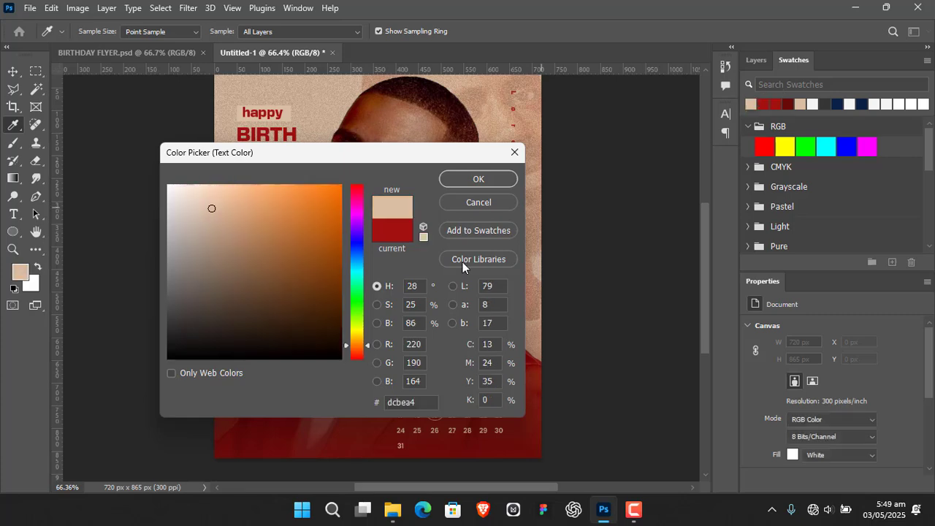
pyautogui.click(479, 179)
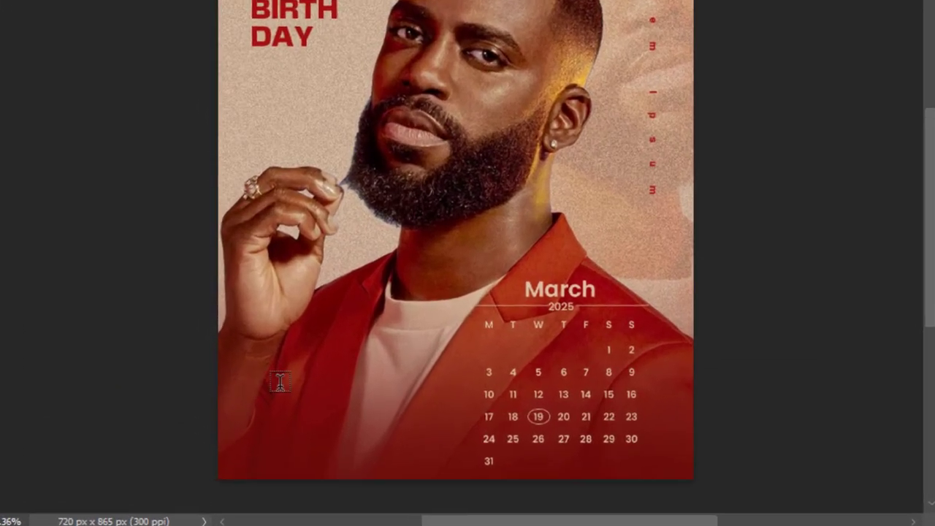
pyautogui.moveTo(258, 384); pyautogui.dragTo(443, 438)
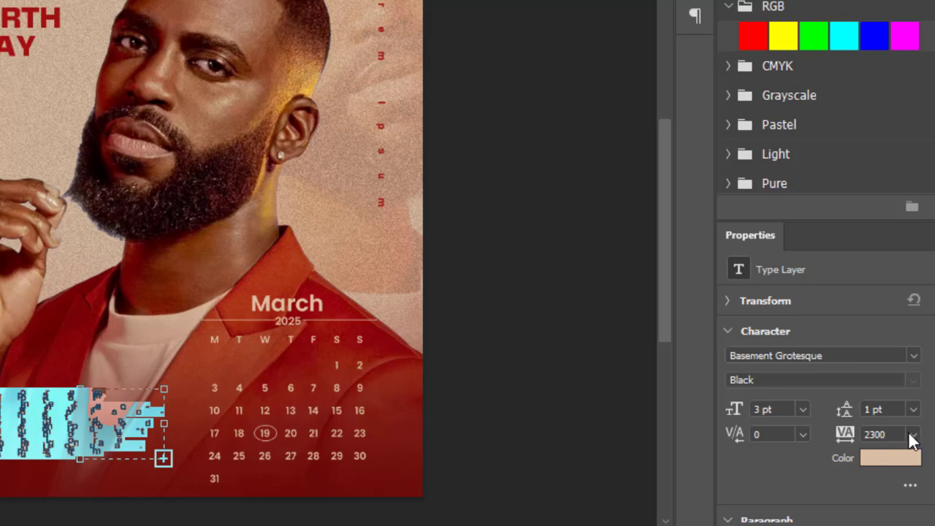
# - Set the paragraph's tracking to 0 and its leading to 5 pt, and commit the text
pyautogui.click(913, 435)
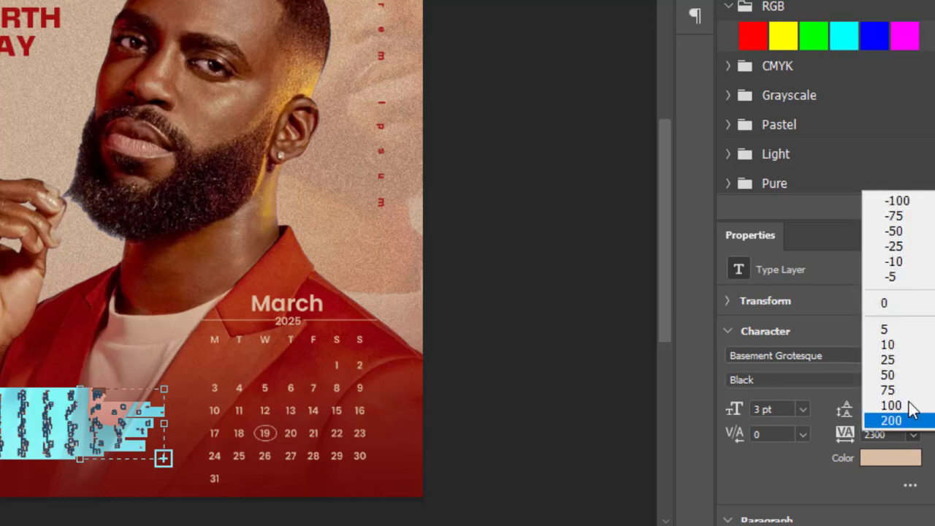
pyautogui.click(895, 302)
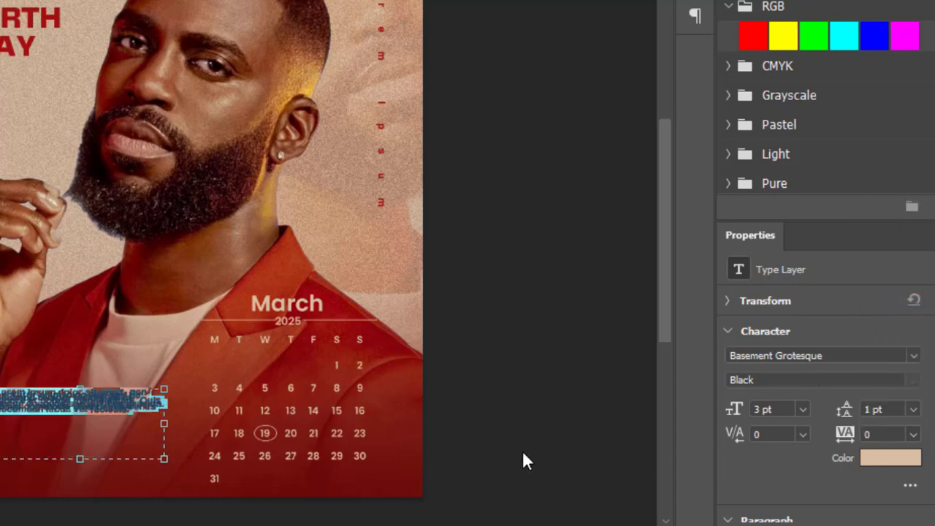
pyautogui.moveTo(841, 410); pyautogui.dragTo(847, 413)
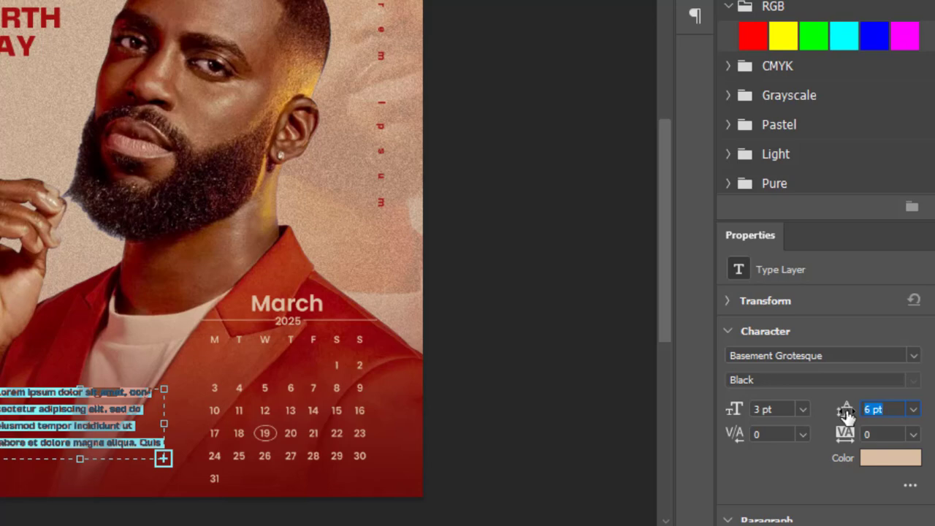
pyautogui.click(866, 415)
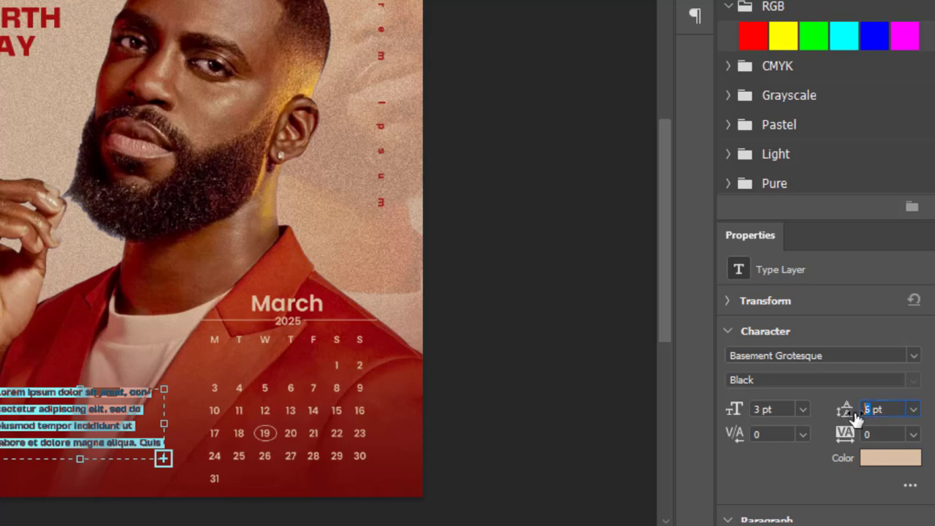
pyautogui.press('Return')
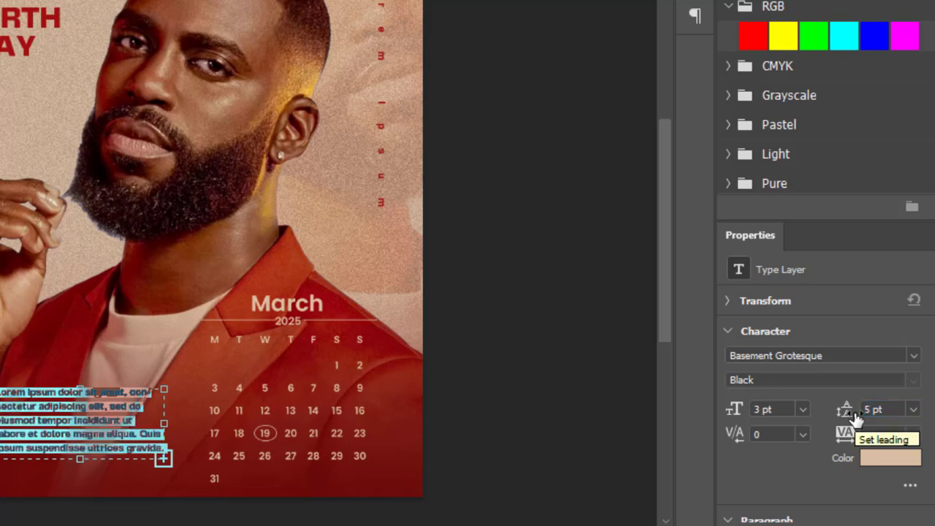
pyautogui.hotkey('ctrl', 'Return')
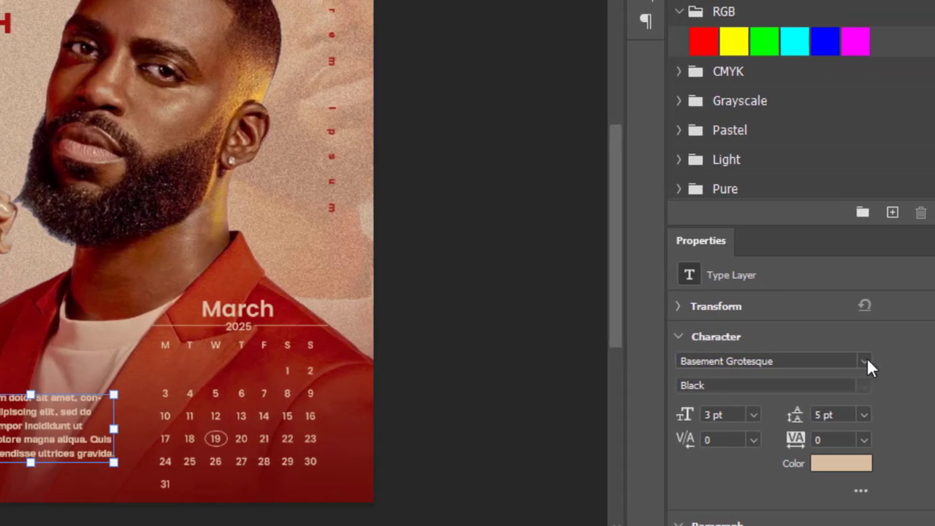
# - Change the paragraph's font to Montserrat in the Medium weight
pyautogui.click(867, 365)
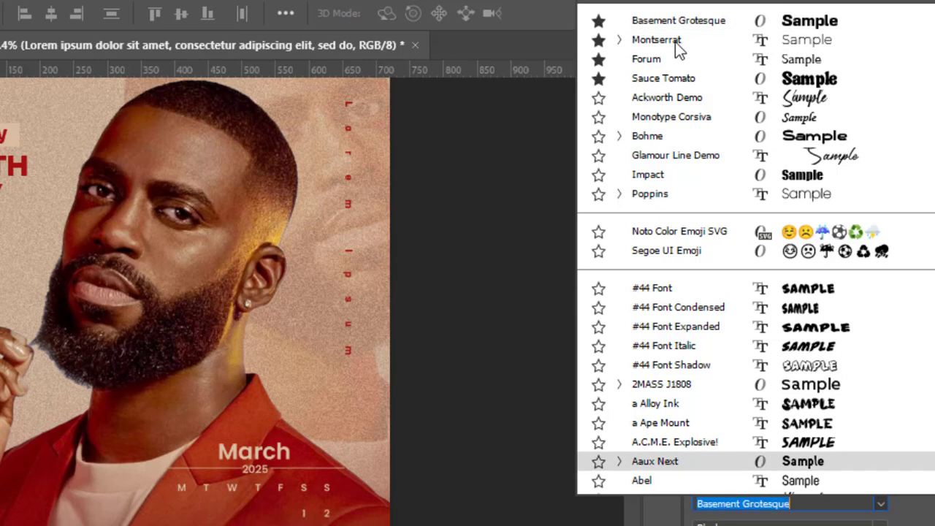
pyautogui.click(675, 42)
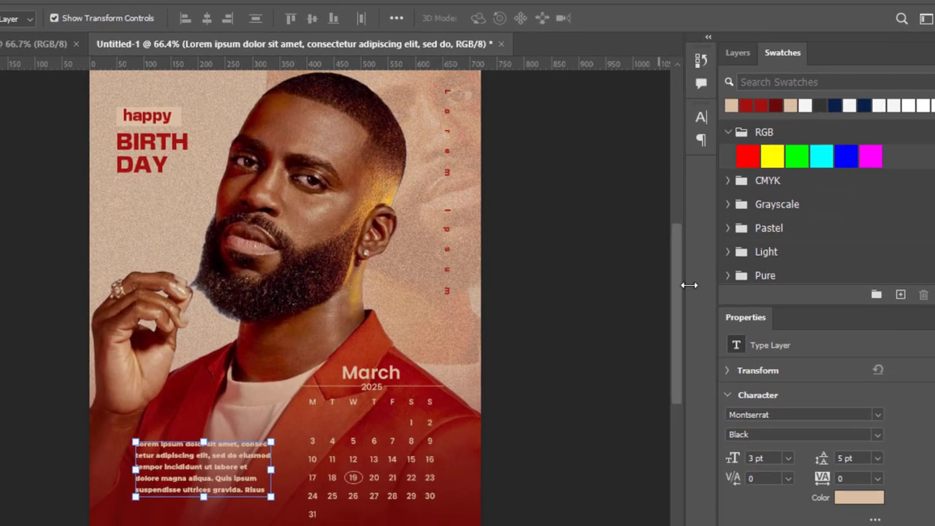
pyautogui.click(878, 434)
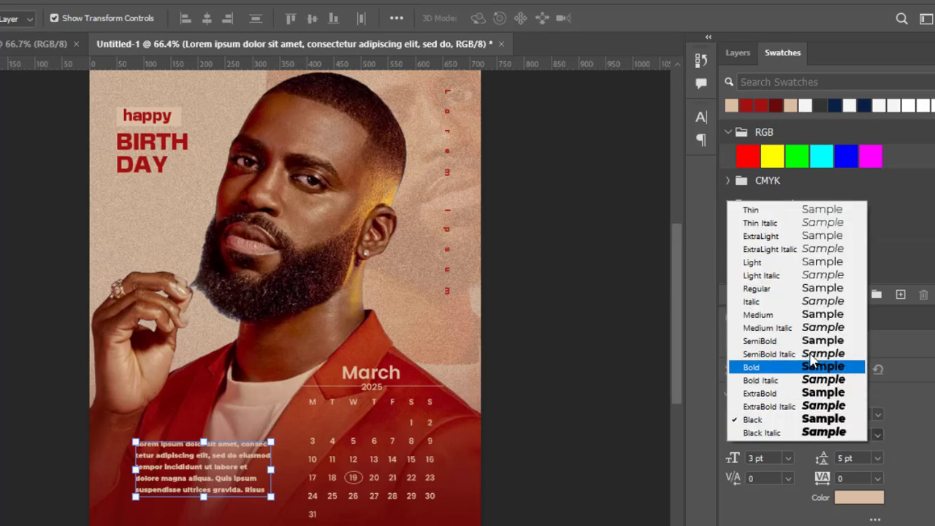
pyautogui.click(754, 288)
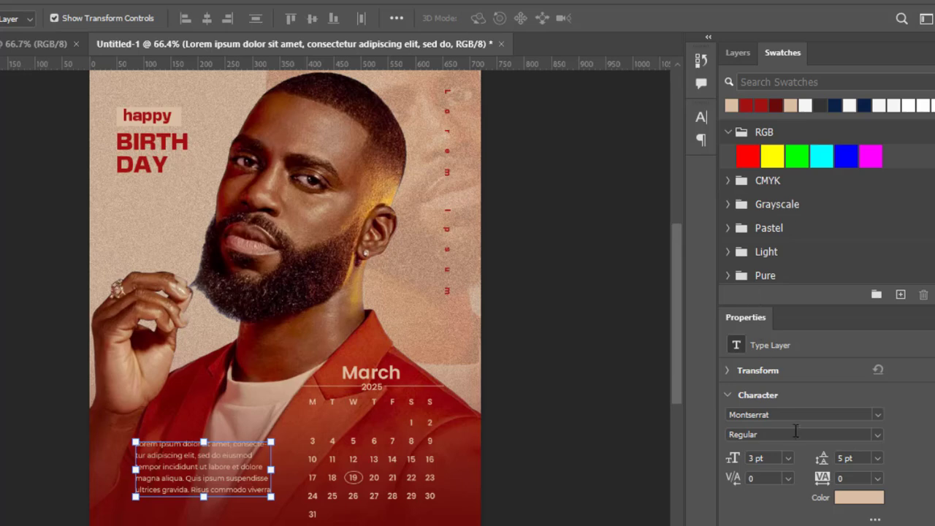
pyautogui.click(877, 434)
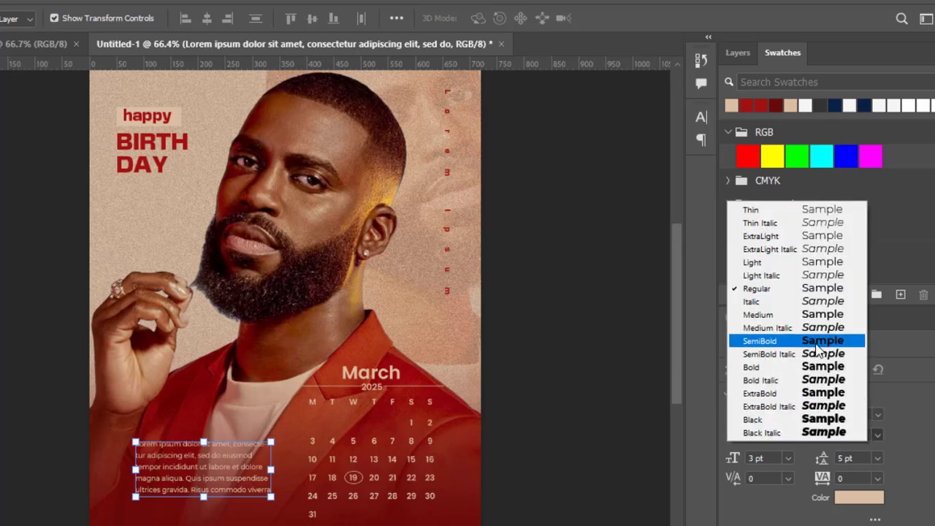
pyautogui.click(760, 314)
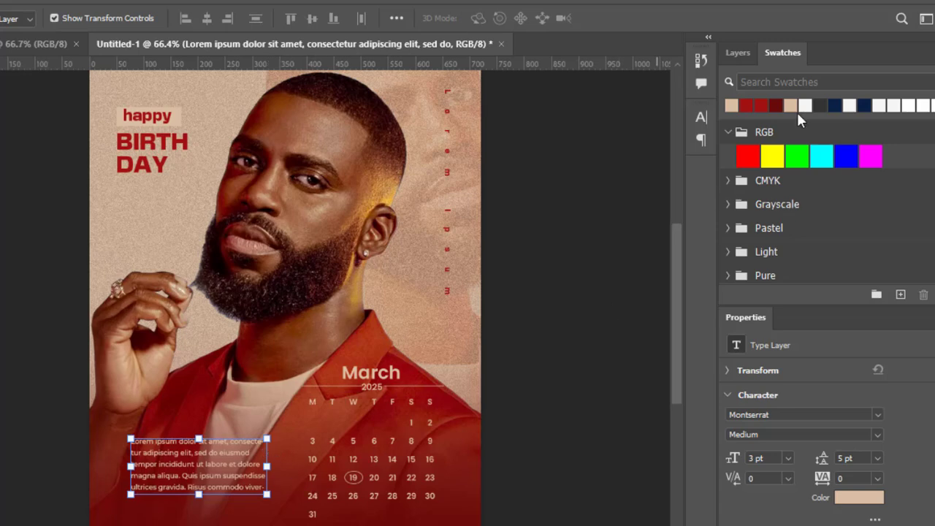
# - Shrink the paragraph's text box so that it holds only three lines, ending at "labore et dolore"
pyautogui.click(738, 52)
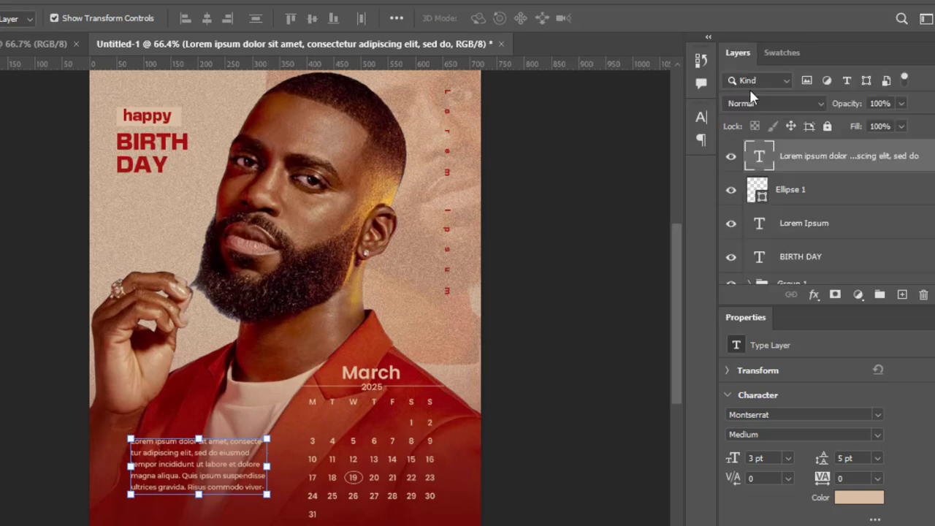
pyautogui.doubleClick(761, 158)
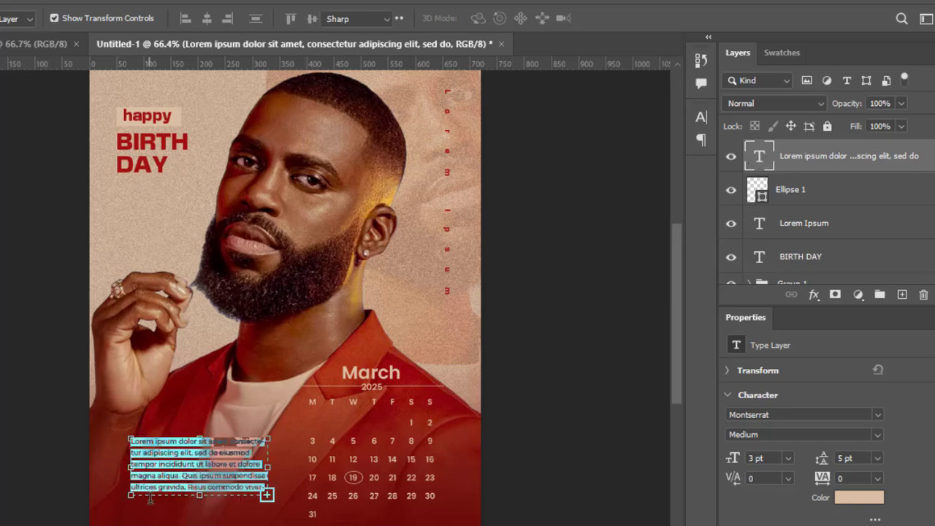
pyautogui.moveTo(267, 496); pyautogui.dragTo(262, 471)
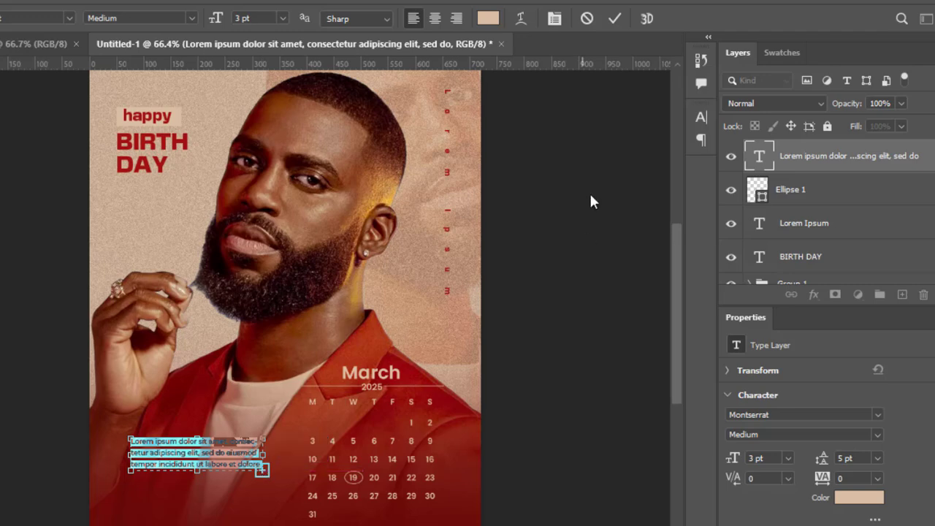
pyautogui.click(615, 19)
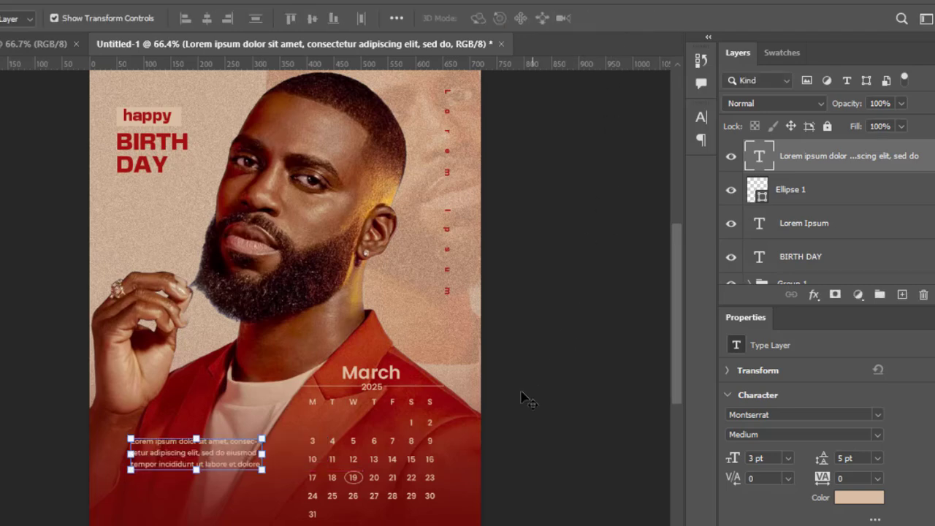
# - Nudge the three-line paragraph slightly down on the jacket and deselect it
pyautogui.press('Down')
pyautogui.press('Down')
pyautogui.press('Down')
pyautogui.press('Down')
pyautogui.press('Down')
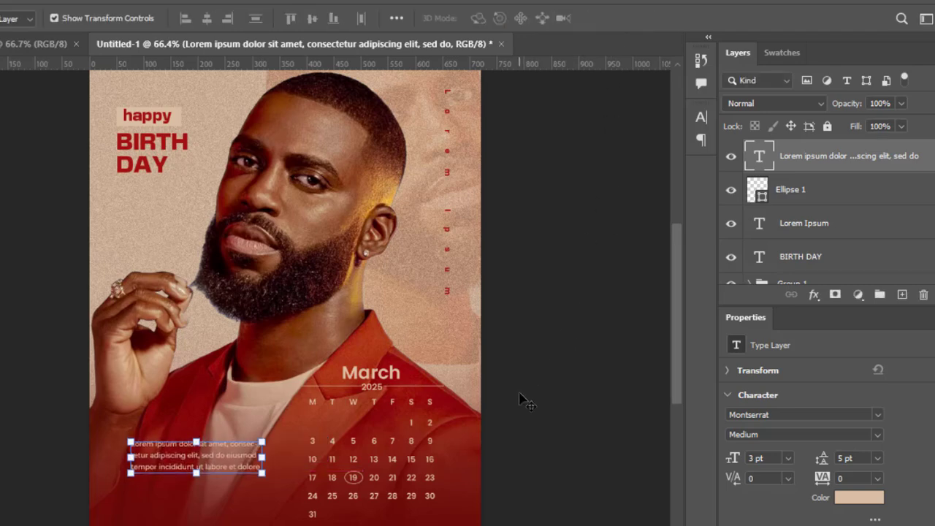
pyautogui.hotkey('ctrl', 'h')
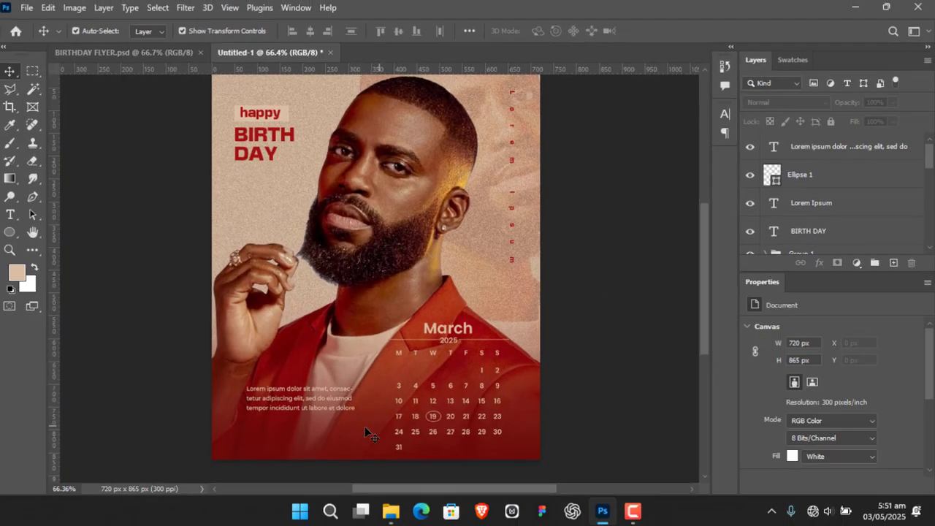
pyautogui.click(259, 435)
pyautogui.click(329, 395)
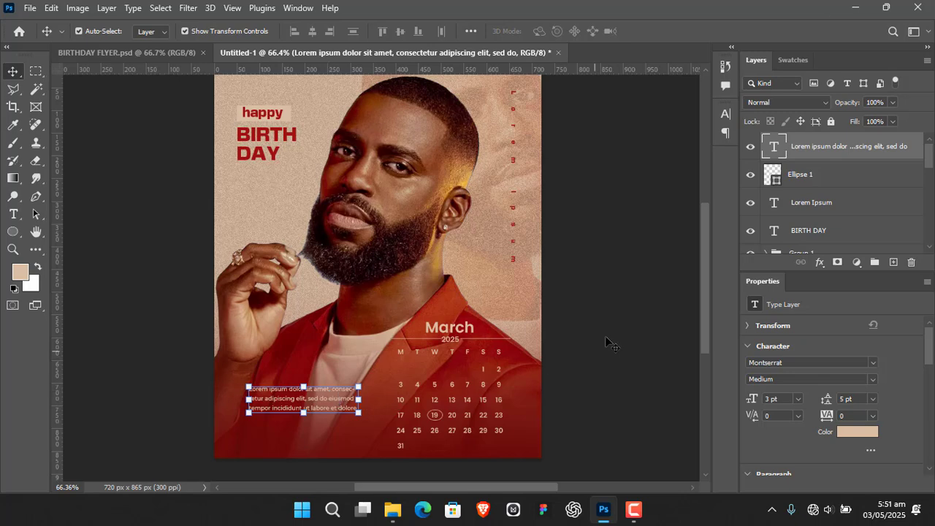
pyautogui.click(615, 236)
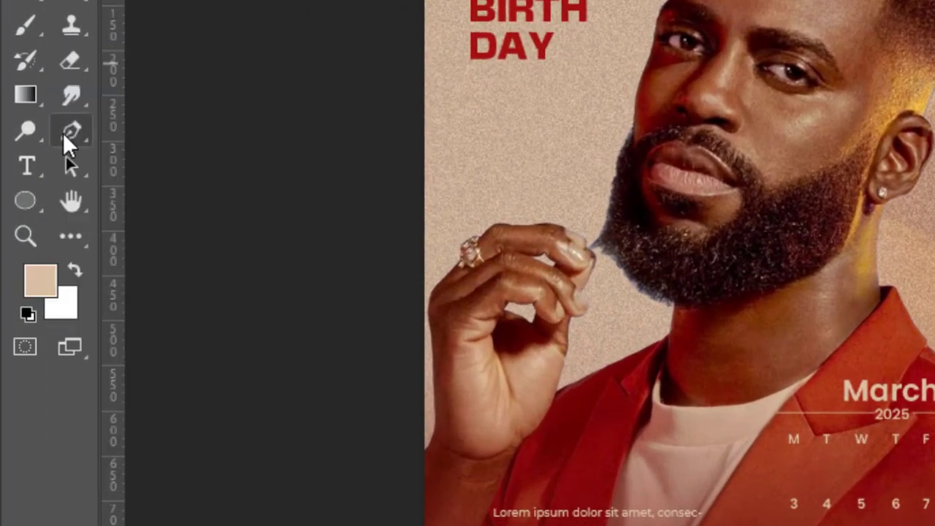
# - With the Pen tool in Shape mode, no fill and a beige 1 px stroke, draw a horizontal line beneath the paragraph, spanning roughly its width
pyautogui.click(66, 137)
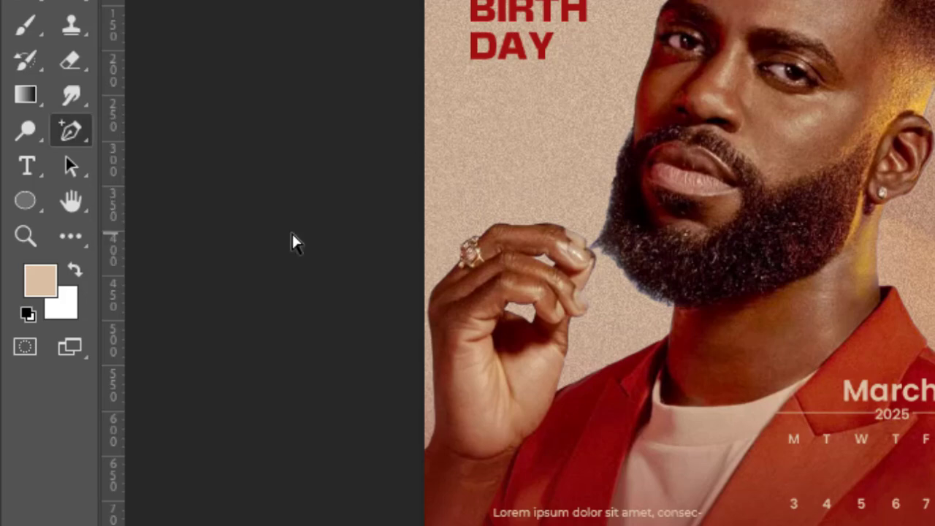
pyautogui.rightClick(70, 129)
pyautogui.click(158, 125)
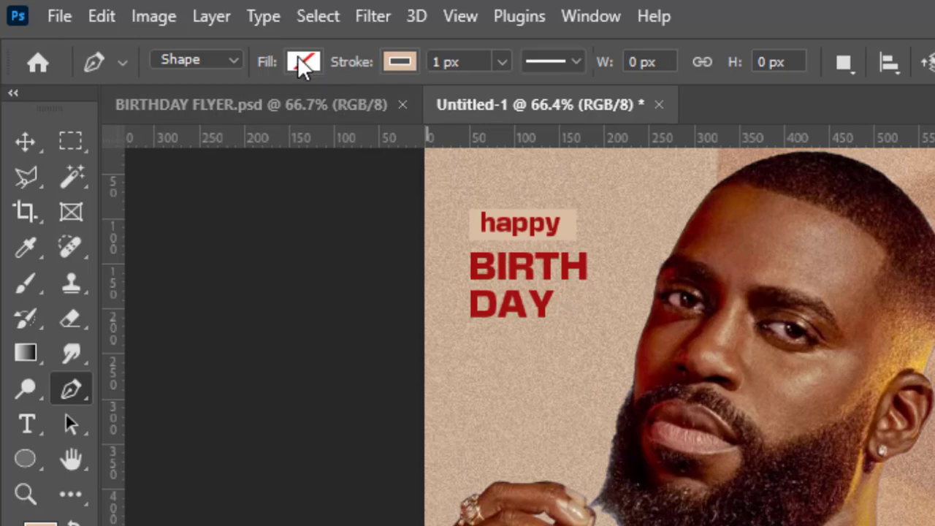
pyautogui.click(234, 70)
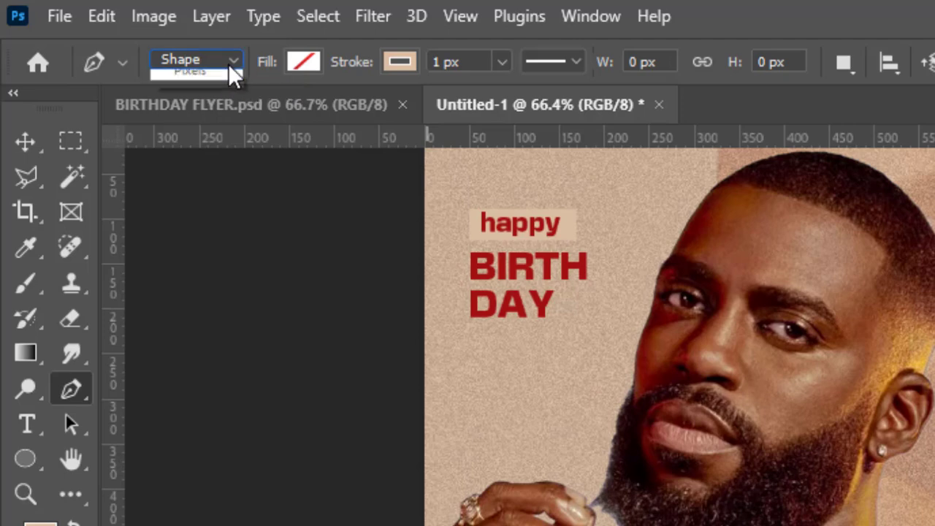
pyautogui.click(220, 80)
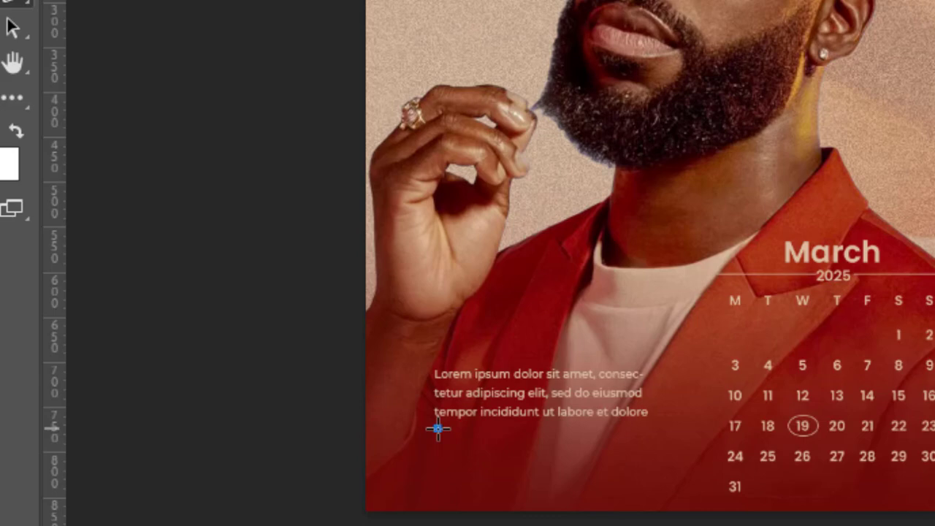
pyautogui.click(642, 428)
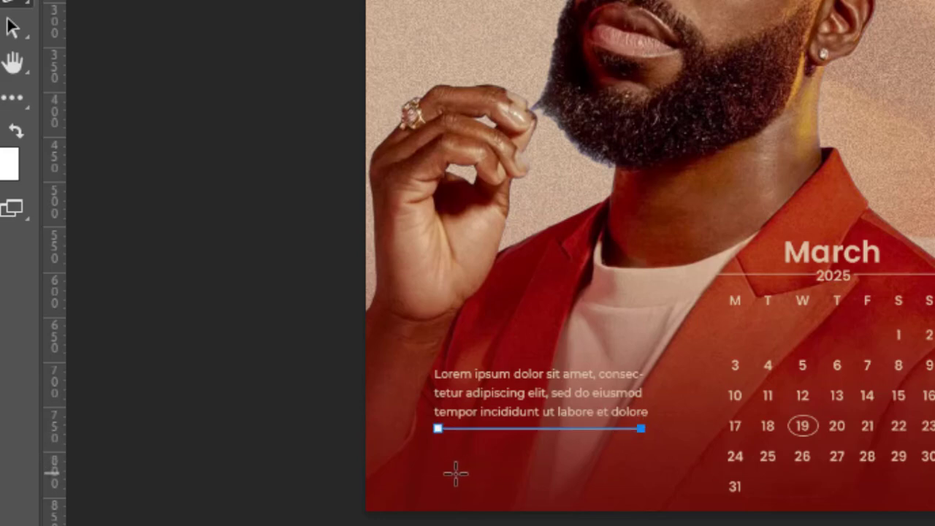
pyautogui.keyDown('shift'); pyautogui.click(452, 474); pyautogui.keyUp('shift')
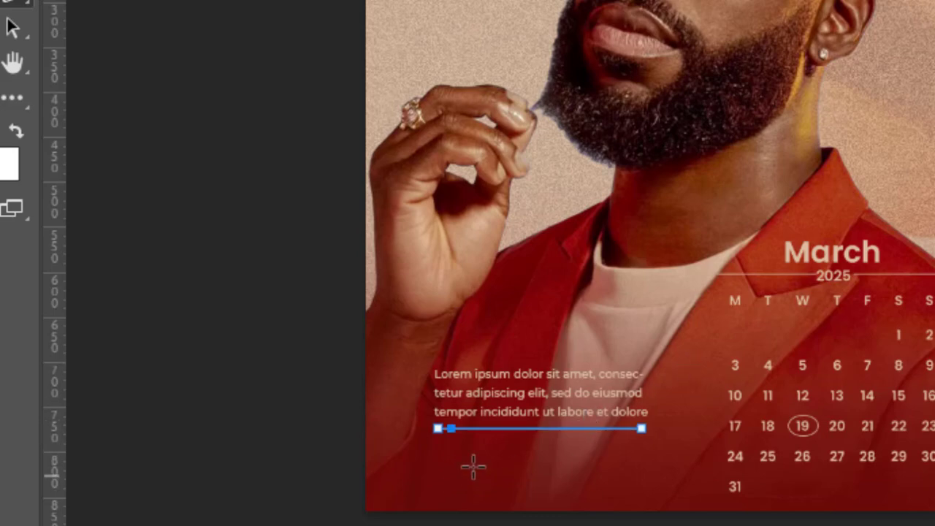
pyautogui.click(454, 469)
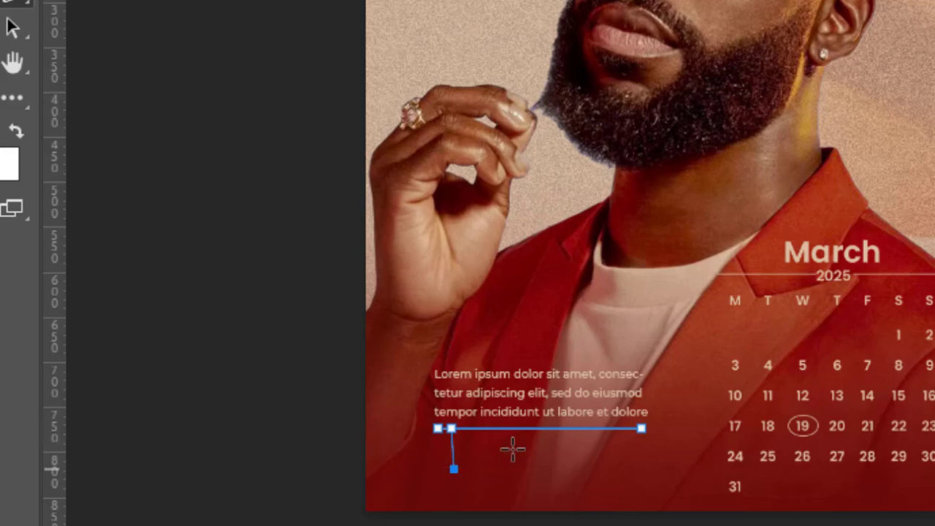
pyautogui.hotkey('ctrl', 'z')
pyautogui.hotkey('ctrl', 'z')
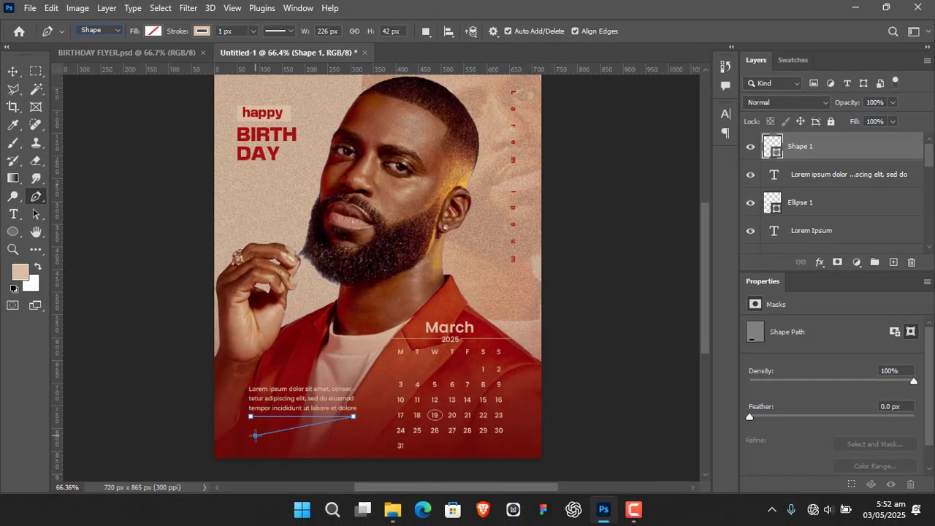
# - Extend the line under the paragraph with a diagonal segment from its right end down to the lower left, about 42 px high, and deselect the shape
pyautogui.click(307, 444)
pyautogui.click(14, 71)
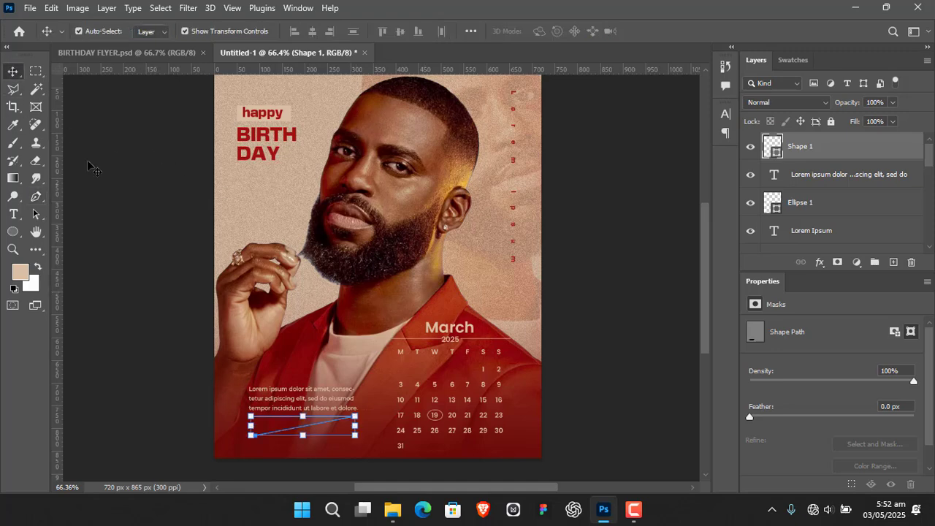
pyautogui.click(133, 320)
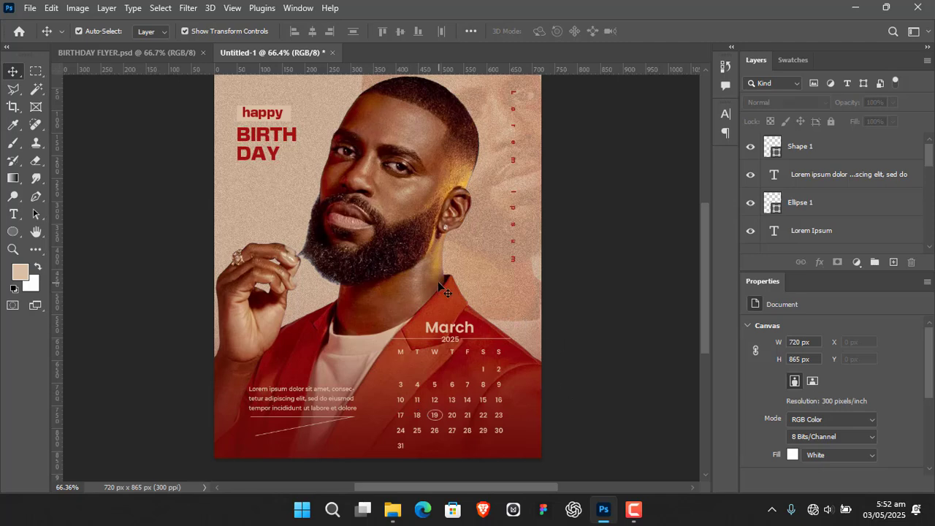
# - Show the whole flyer in full screen mode on a black background to review the design
pyautogui.moveTo(430, 282); pyautogui.dragTo(434, 282)
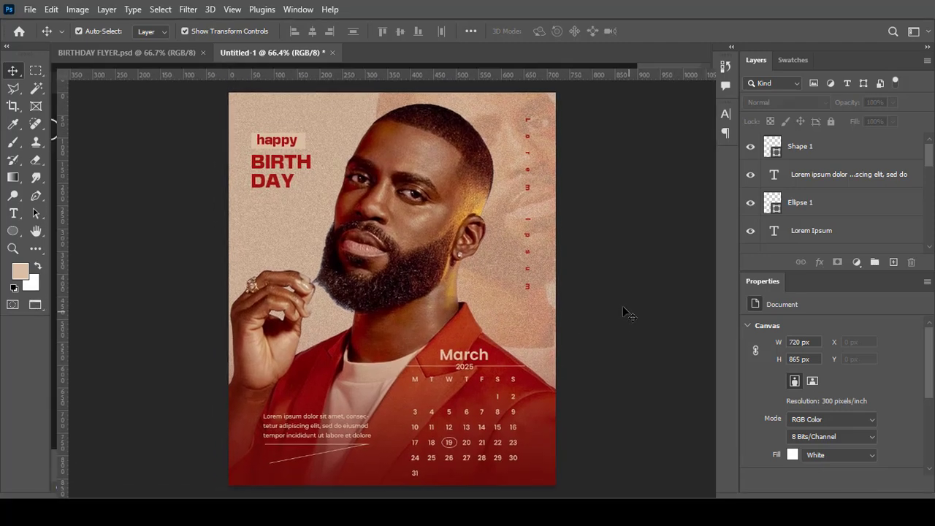
pyautogui.press('f')
pyautogui.press('f')
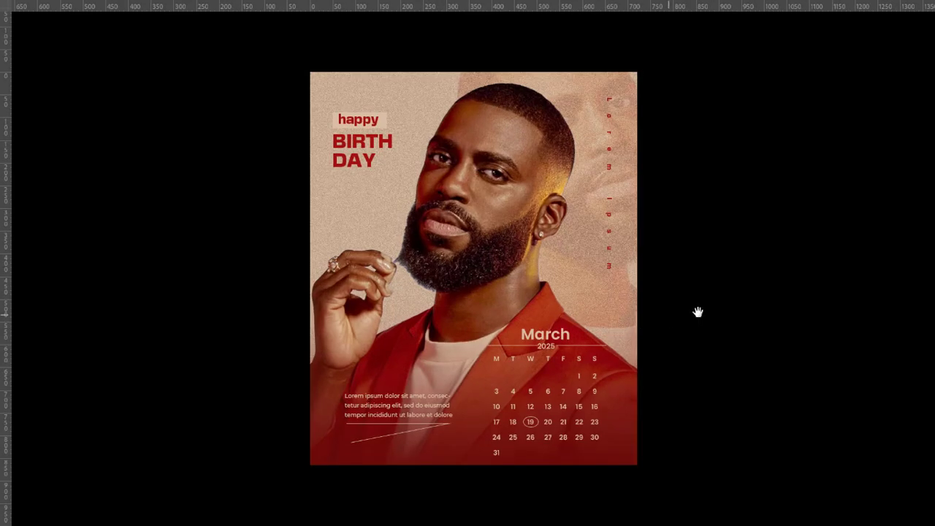
pyautogui.moveTo(700, 313); pyautogui.dragTo(658, 305)
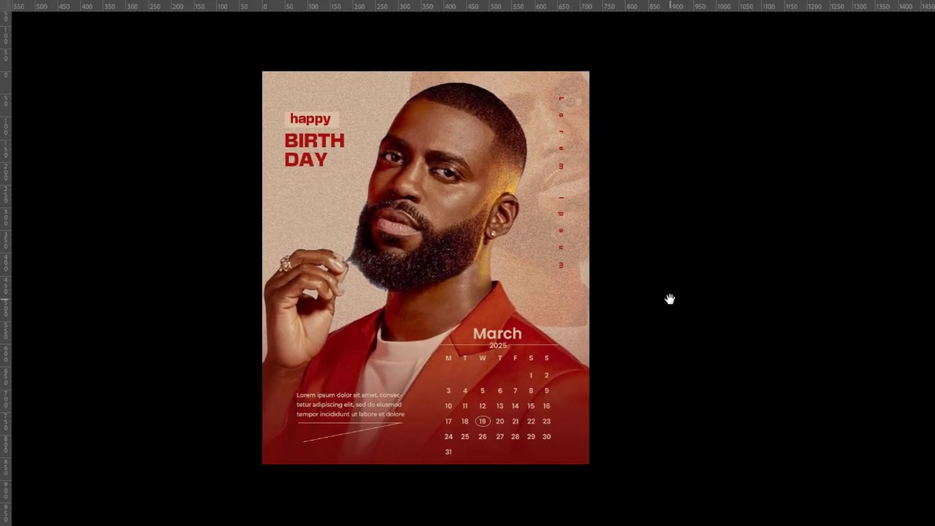